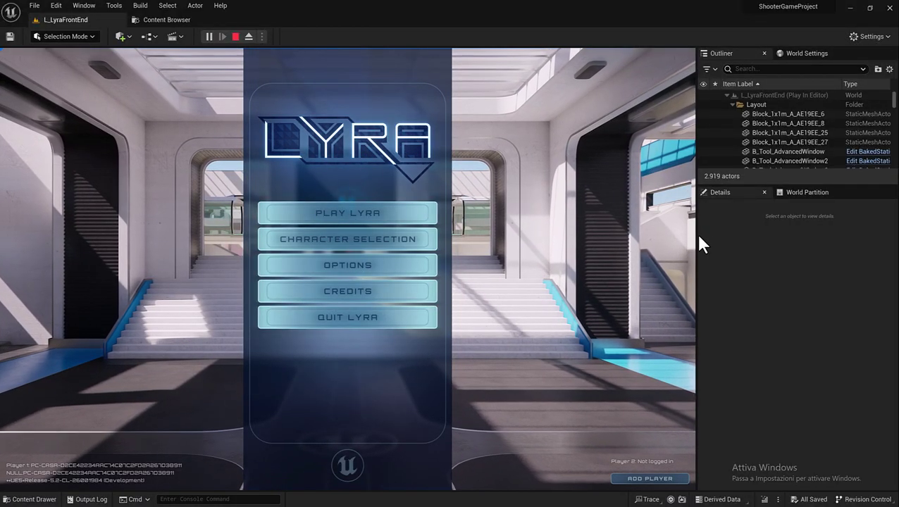
# Widen the game view, browse the Character Selection cards, go Back, and stop play
pyautogui.moveTo(790, 233); pyautogui.dragTo(839, 239)
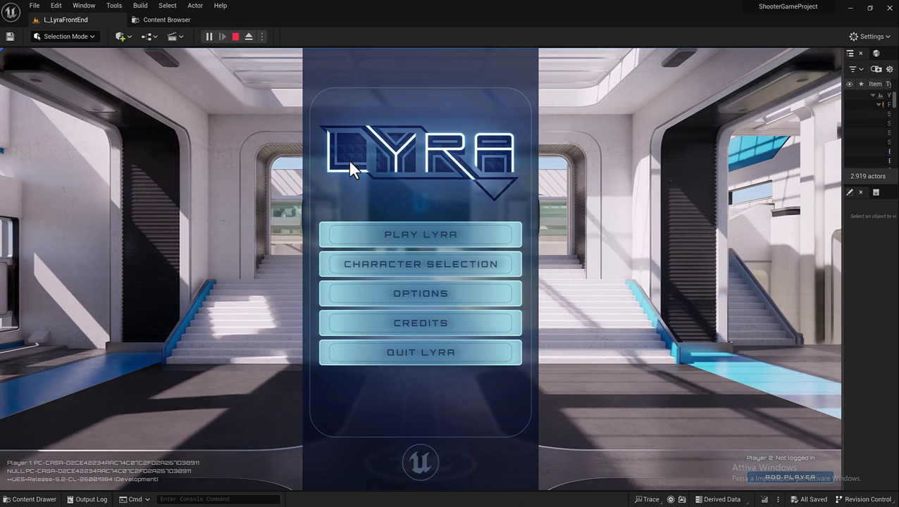
pyautogui.click(422, 264)
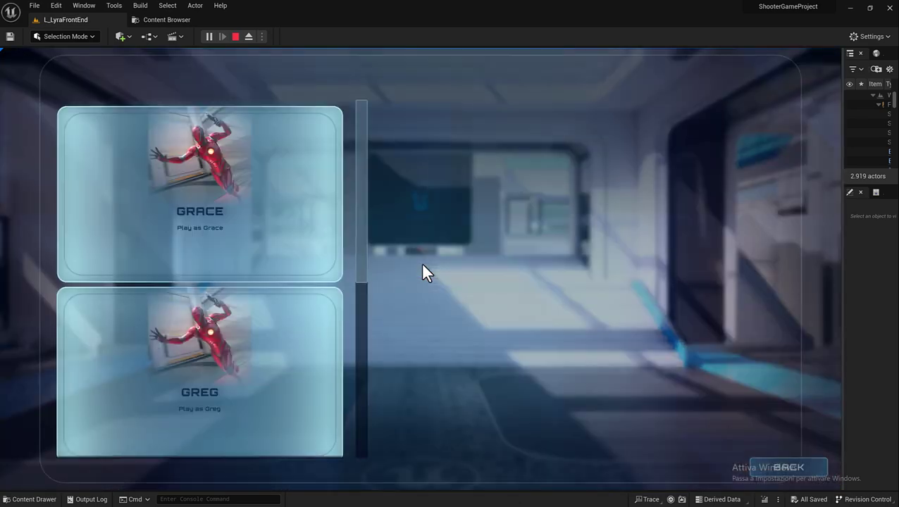
pyautogui.scroll(-2, 301, 186)
pyautogui.scroll(-2, 296, 211)
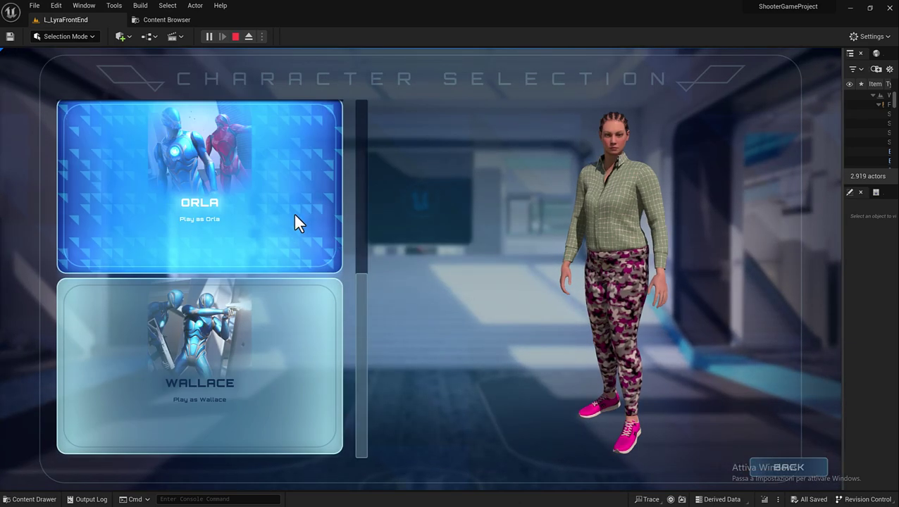
pyautogui.scroll(3, 294, 241)
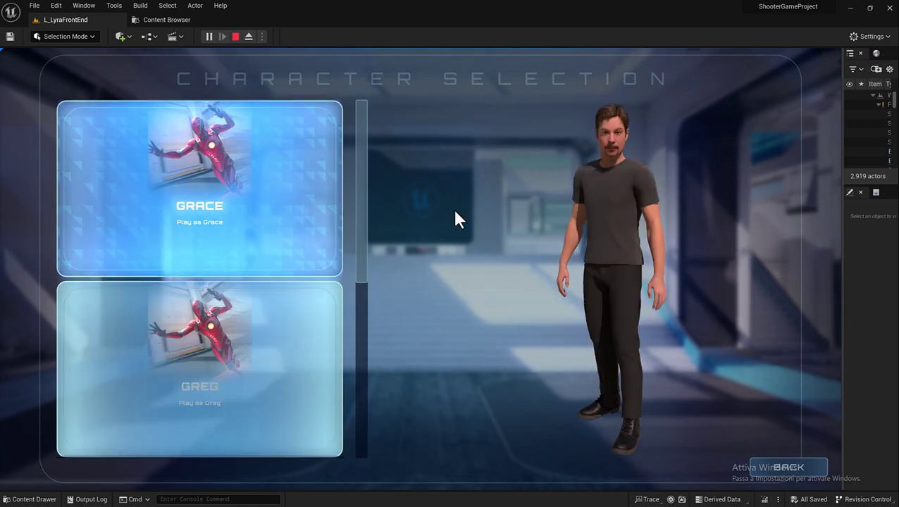
pyautogui.scroll(-2, 208, 262)
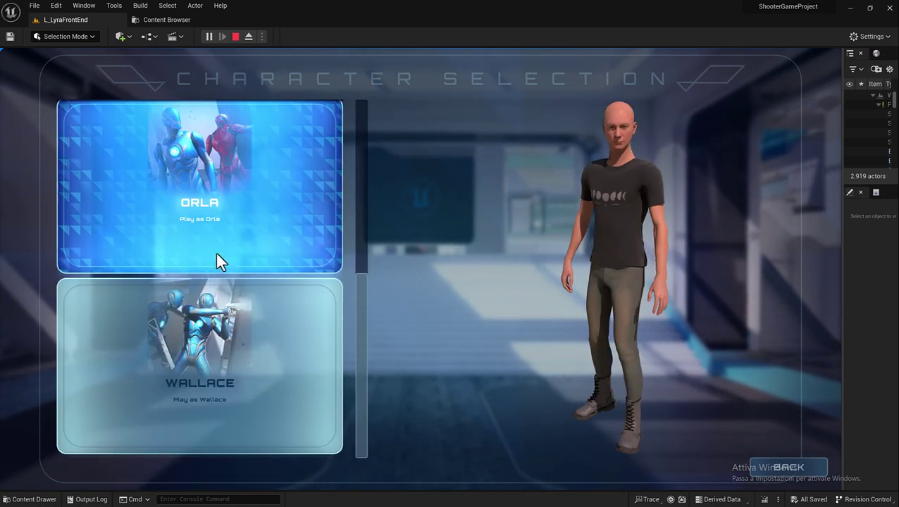
pyautogui.scroll(2, 215, 252)
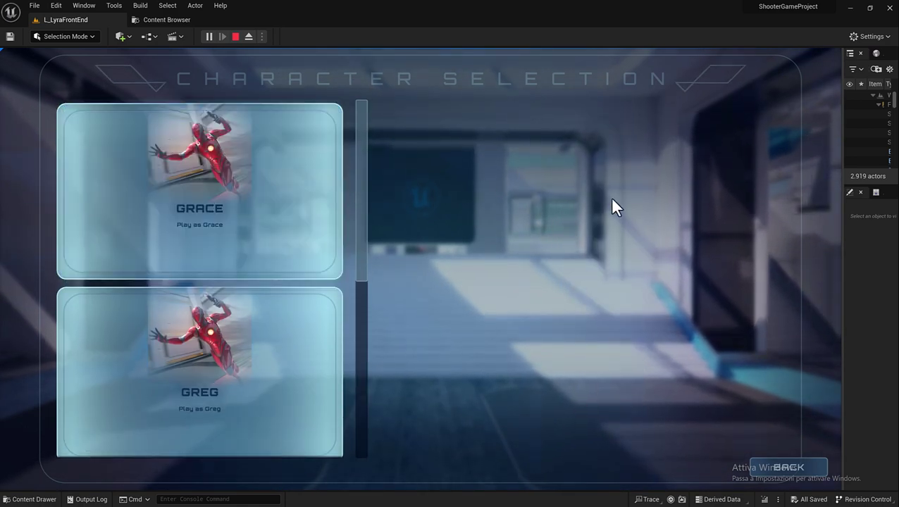
pyautogui.scroll(-2, 223, 338)
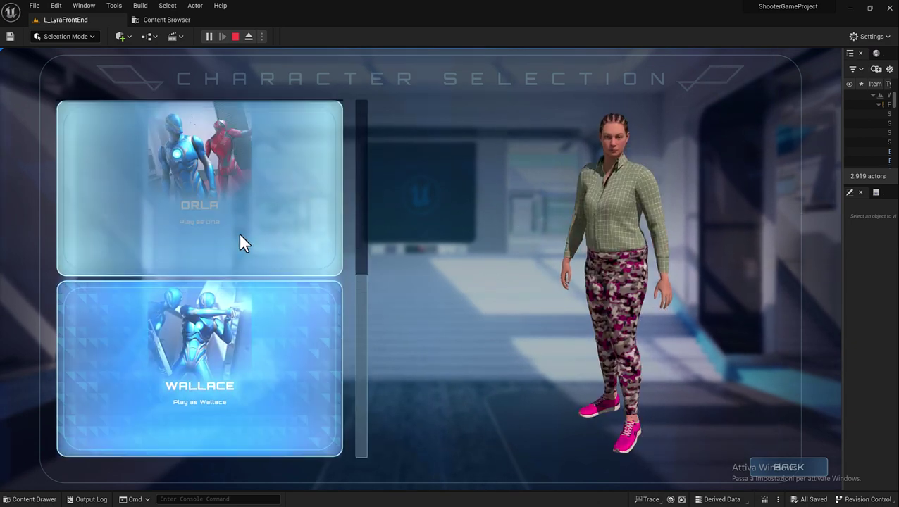
pyautogui.click(752, 468)
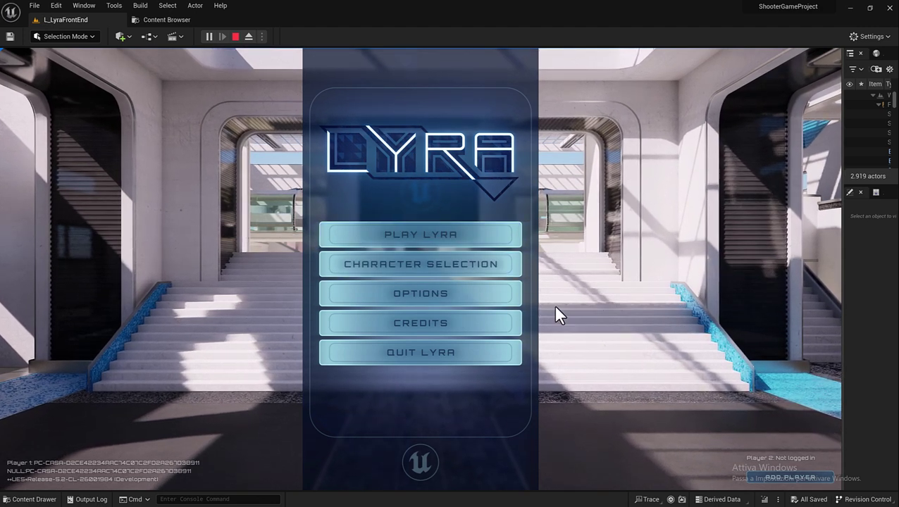
pyautogui.click(237, 35)
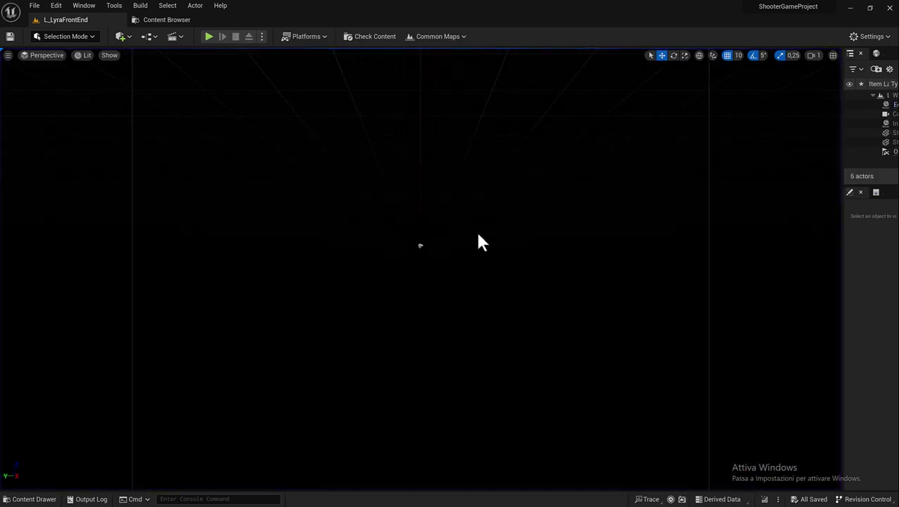
# Search the Marketplace for military weapons and filter the results to Max Price Free
pyautogui.click(416, 494)
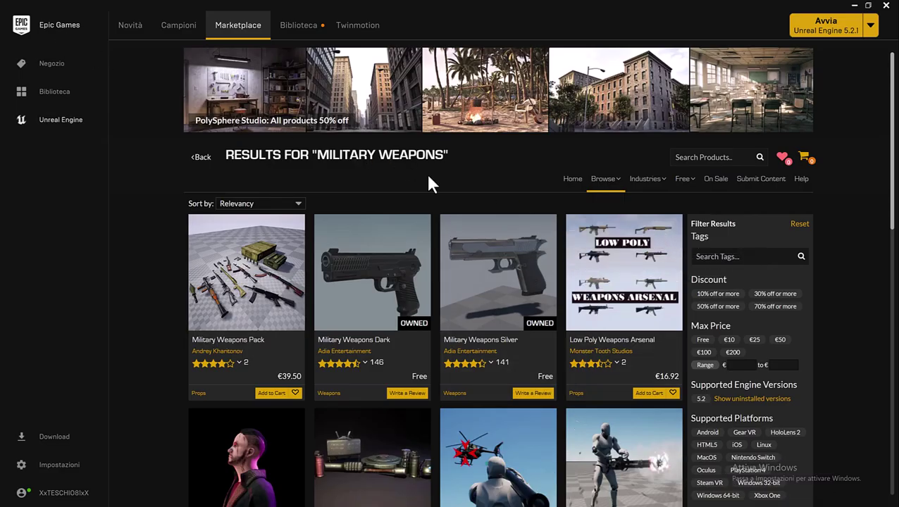
pyautogui.click(687, 156)
pyautogui.click(702, 156)
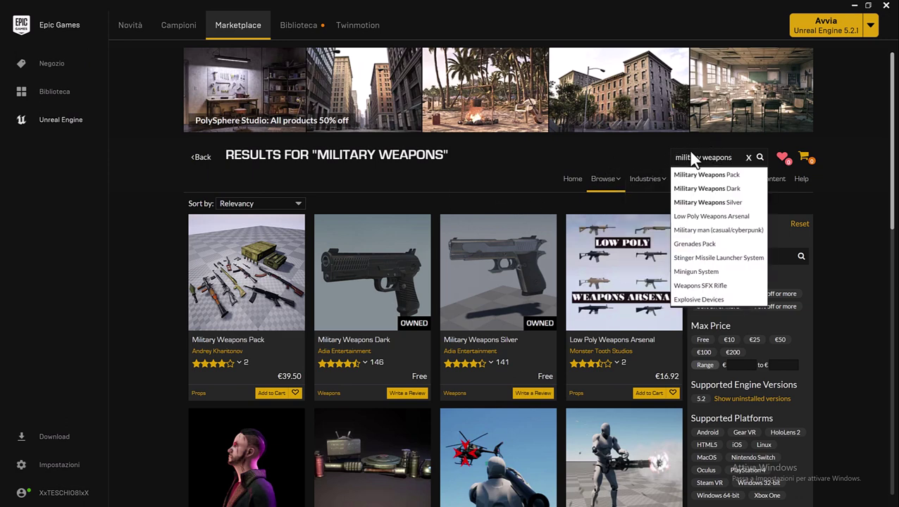
pyautogui.click(595, 155)
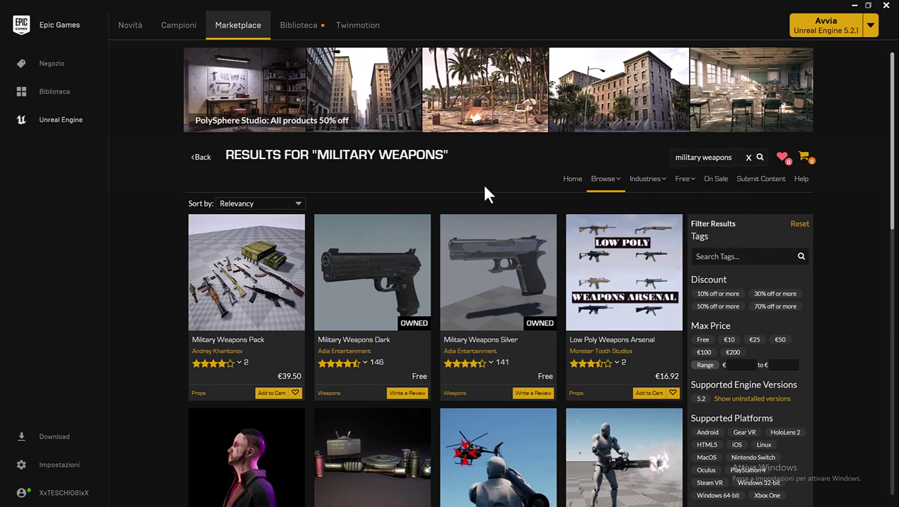
pyautogui.scroll(-1, 405, 246)
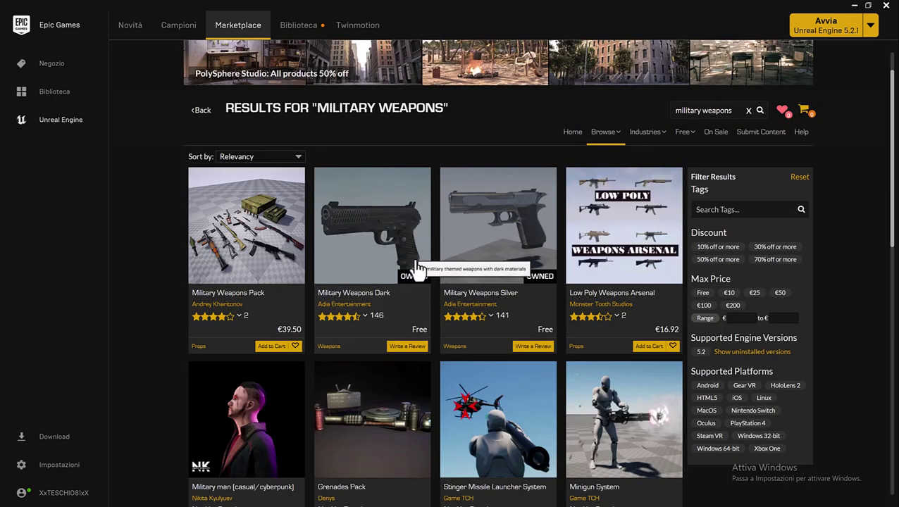
pyautogui.click(703, 295)
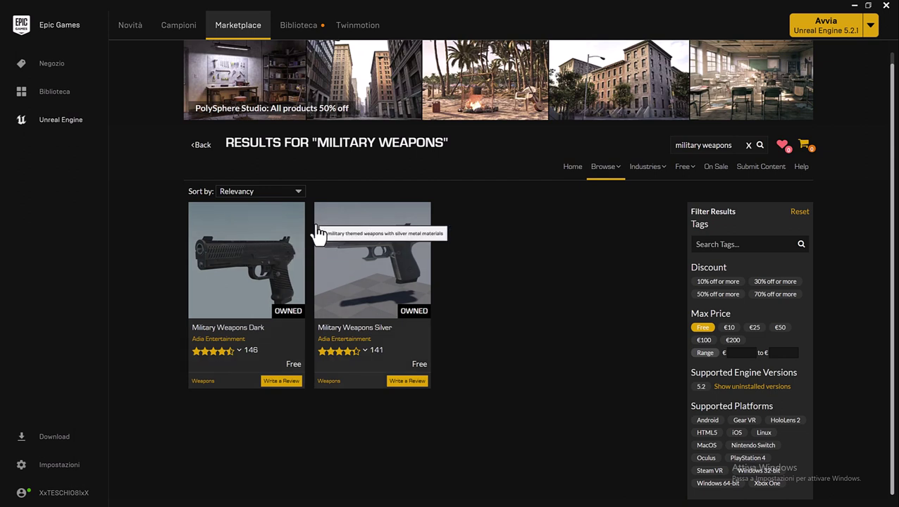
# Read the Military Weapons Dark product page, then return to the Unreal Editor Content Browser
pyautogui.click(254, 339)
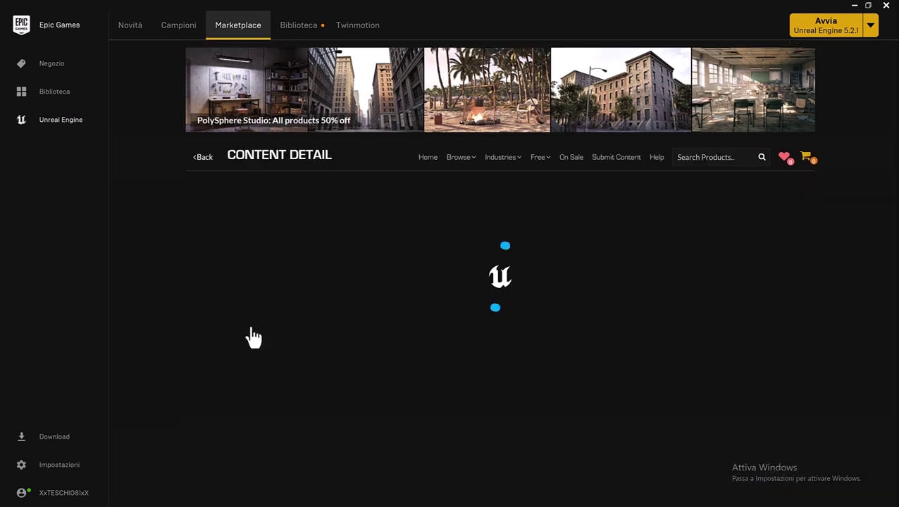
pyautogui.scroll(-1, 420, 266)
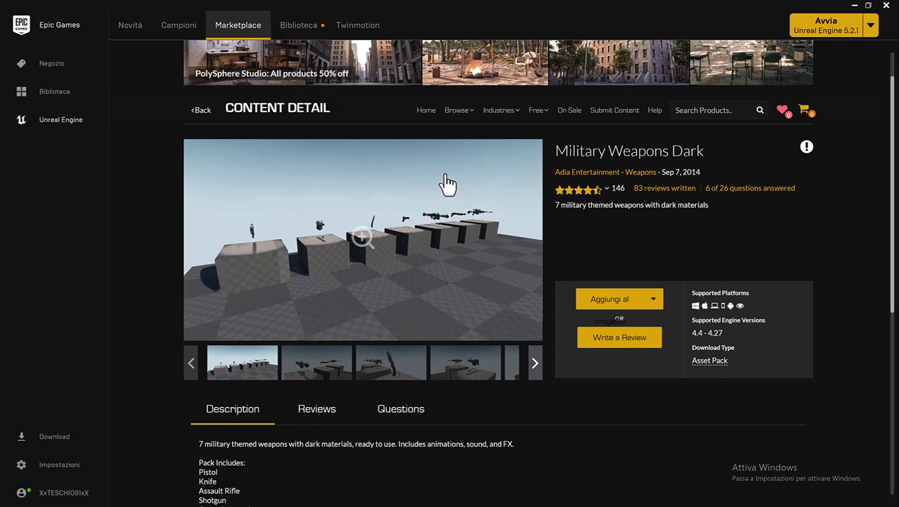
pyautogui.hotkey('alt', 'Tab')
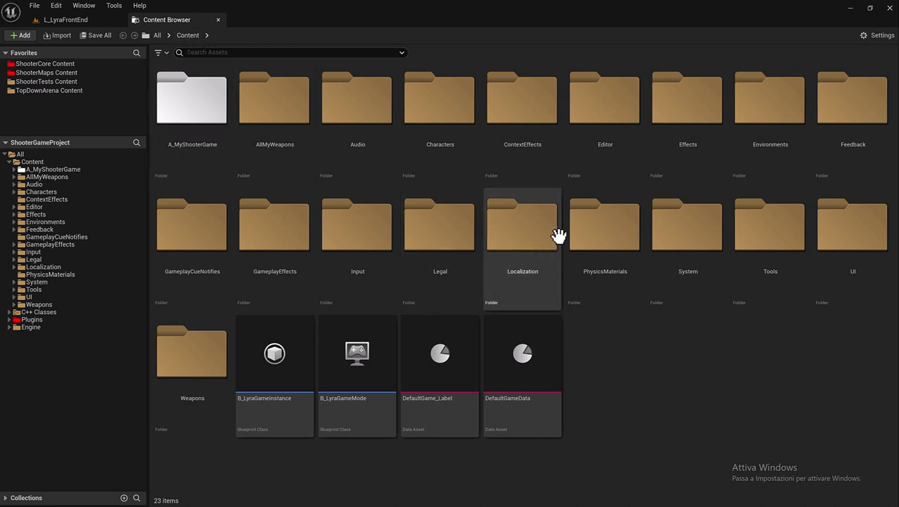
# Browse into AllMyWeapons > Weapons_Fire > Assaults to view the assault weapons
pyautogui.doubleClick(284, 110)
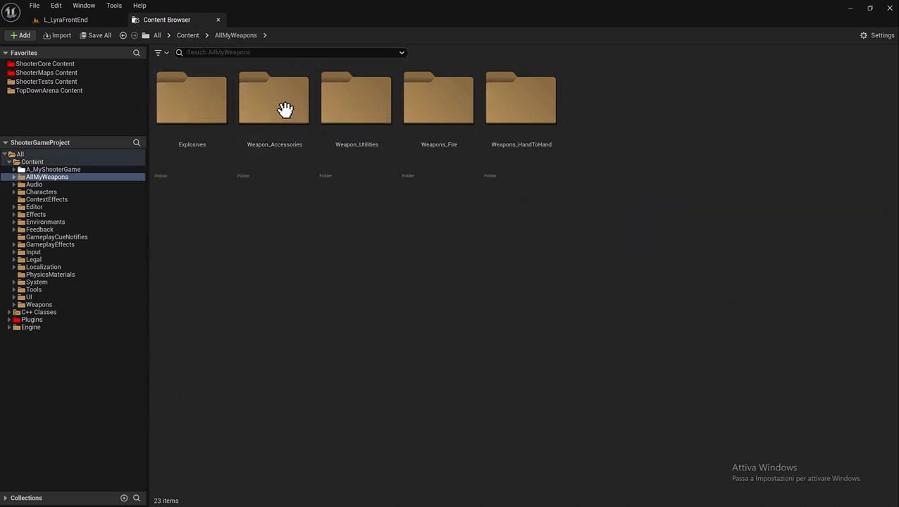
pyautogui.doubleClick(448, 161)
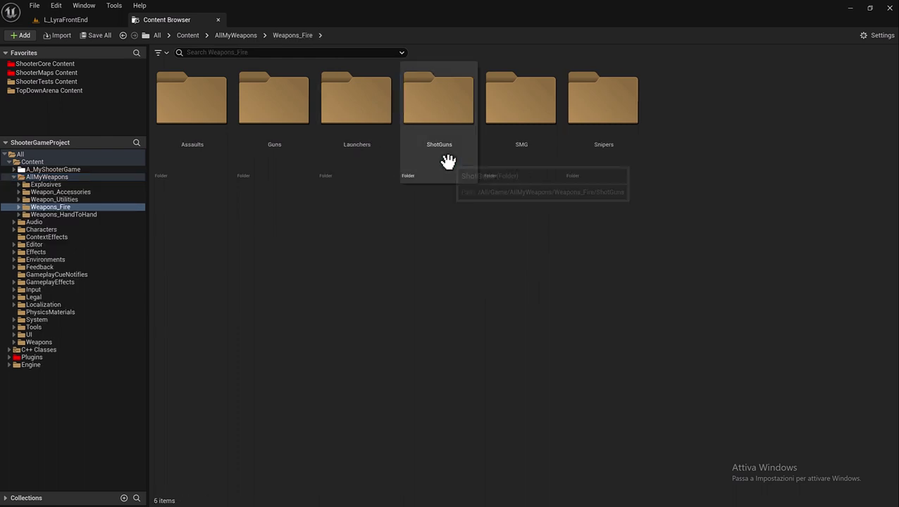
pyautogui.doubleClick(187, 151)
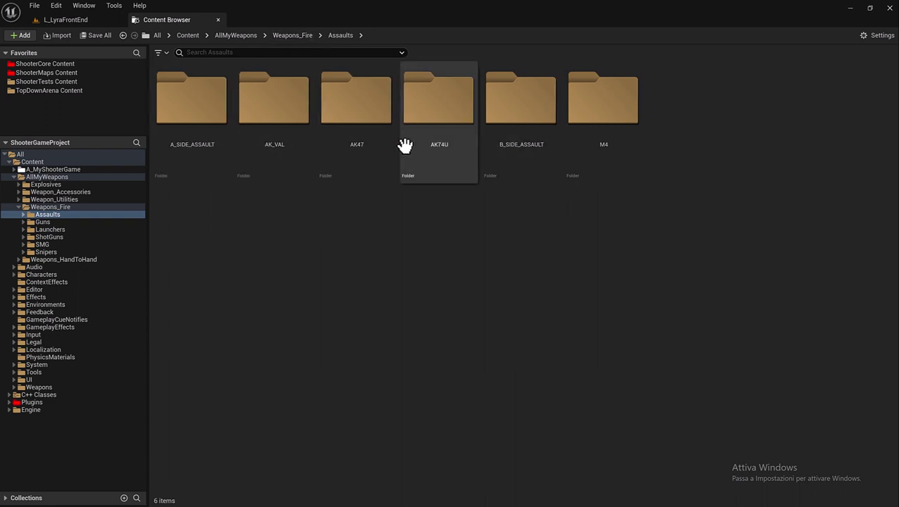
# Go back up to the Content folder and open A_MyShooterGame
pyautogui.click(289, 35)
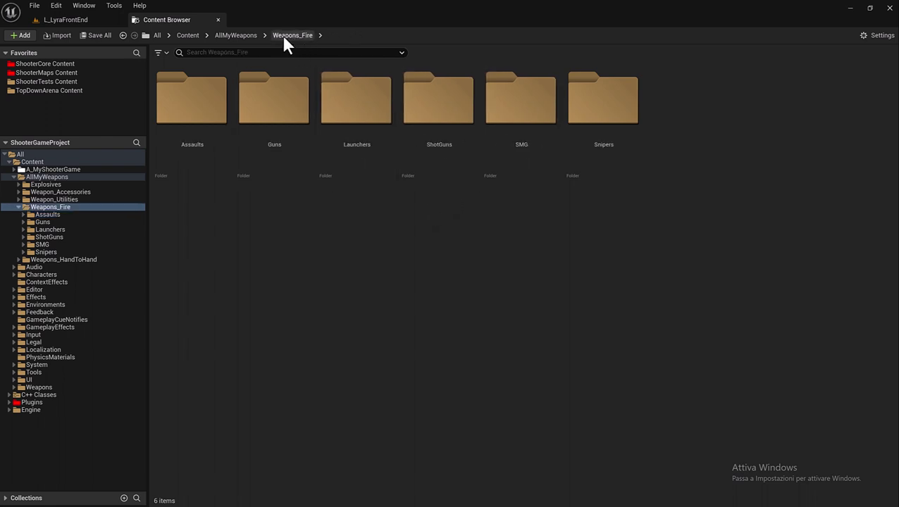
pyautogui.click(232, 36)
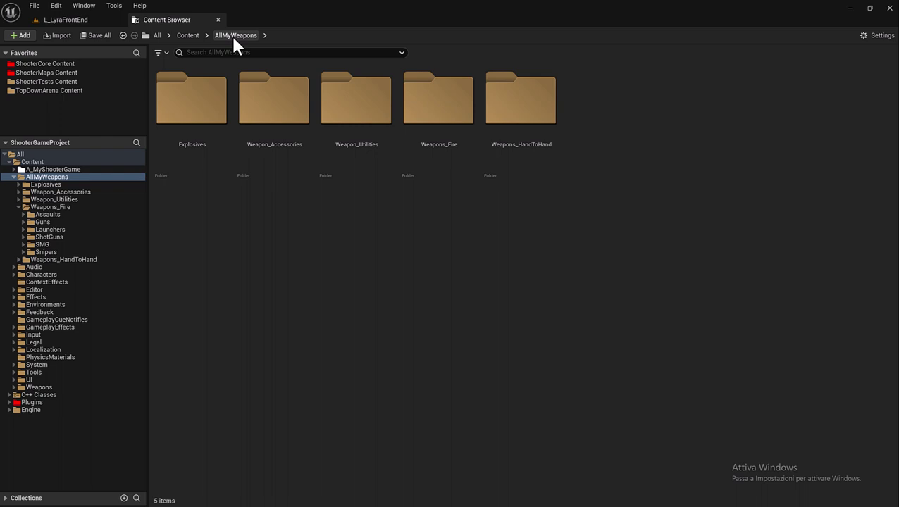
pyautogui.click(189, 36)
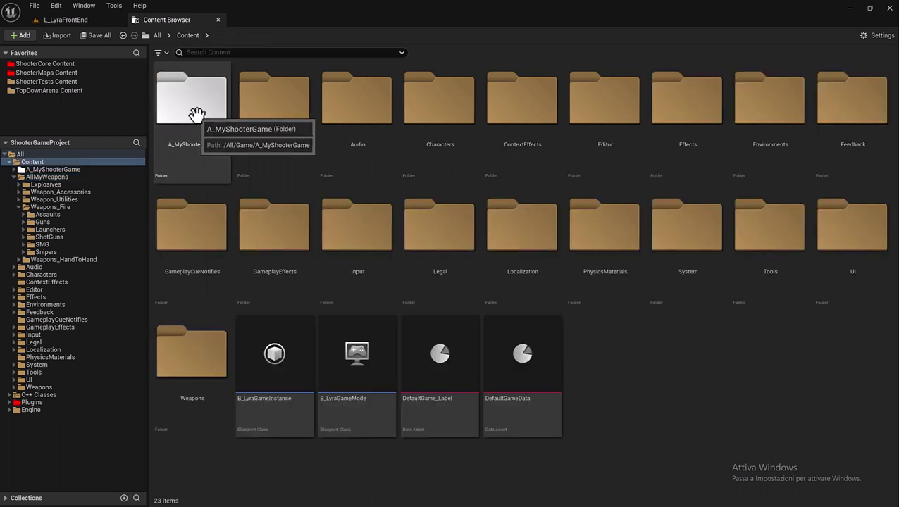
pyautogui.doubleClick(197, 115)
pyautogui.click(189, 35)
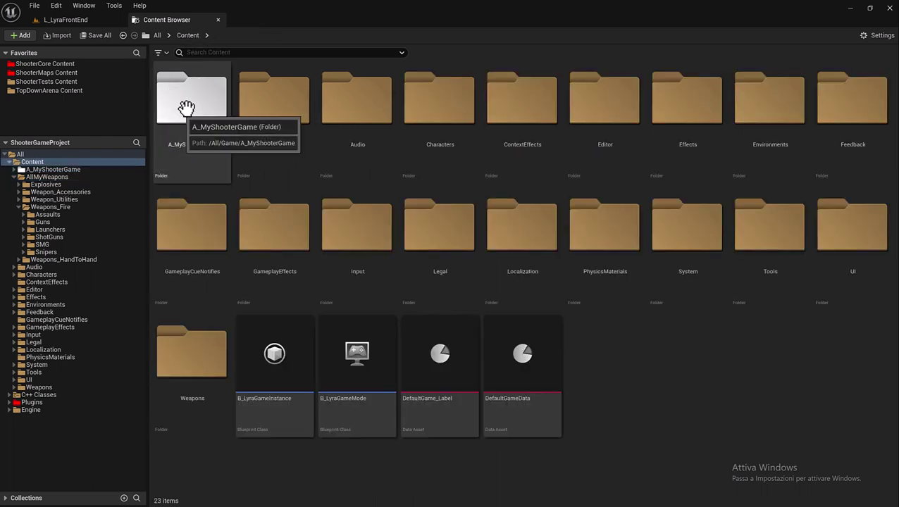
pyautogui.doubleClick(201, 166)
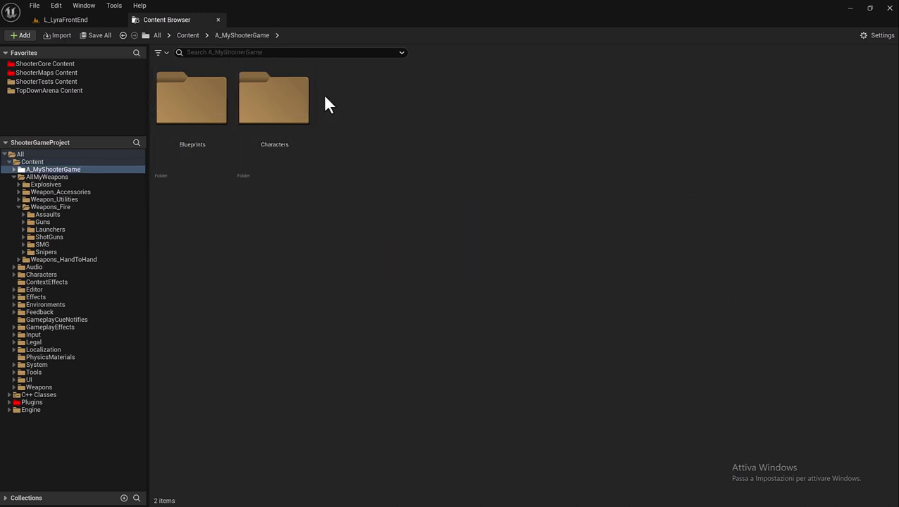
# Move the AllMyWeapons folder into A_MyShooterGame and check it landed there
pyautogui.rightClick(366, 114)
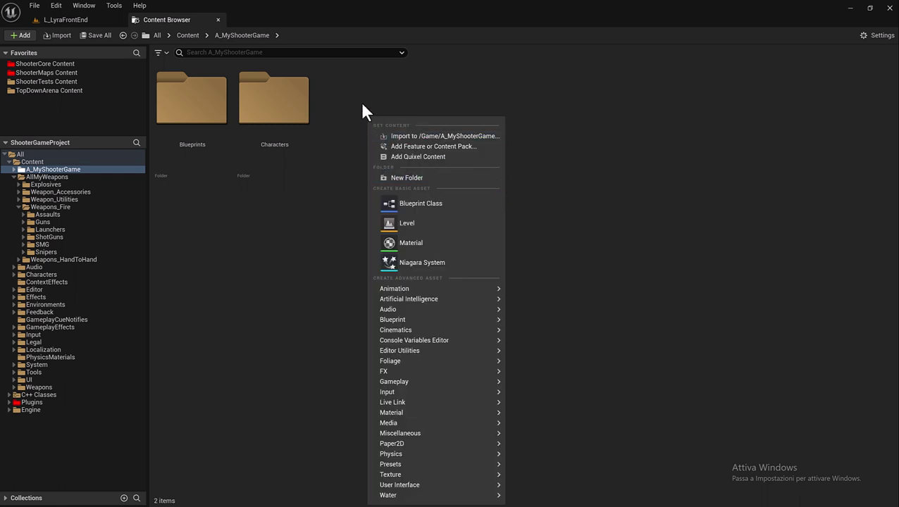
pyautogui.click(196, 36)
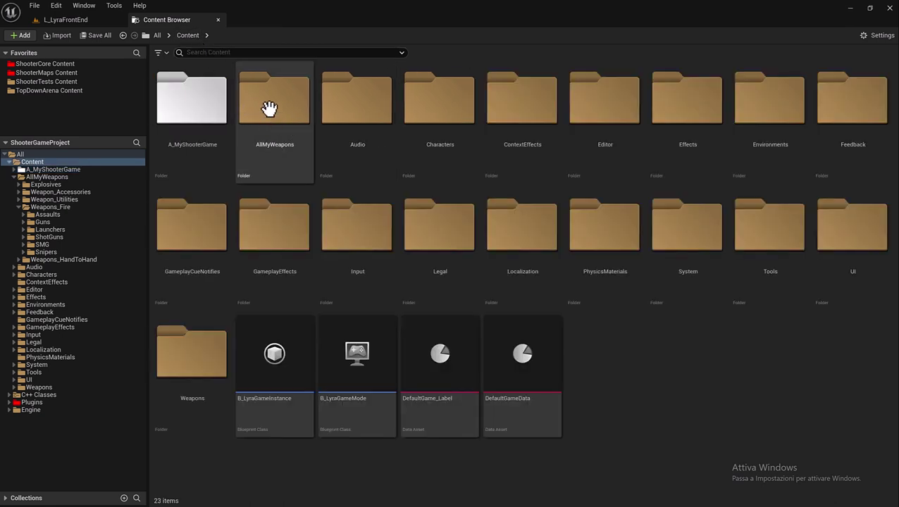
pyautogui.moveTo(276, 112)
pyautogui.mouseDown()
pyautogui.moveTo(221, 132)
pyautogui.moveTo(189, 99)
pyautogui.mouseUp()
pyautogui.click(212, 117)
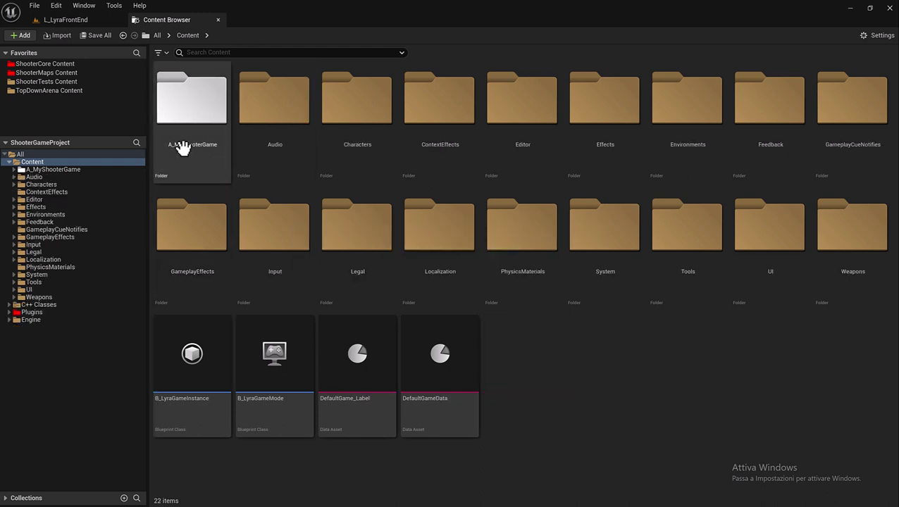
pyautogui.doubleClick(220, 136)
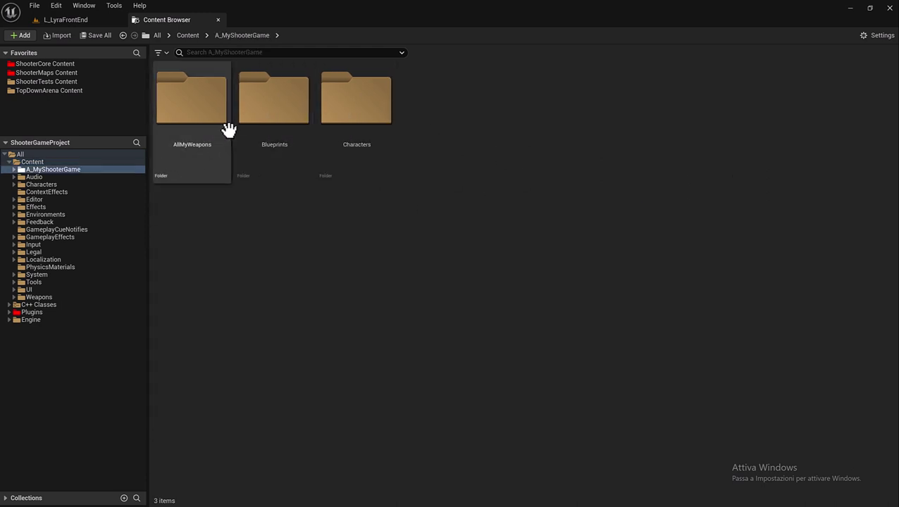
pyautogui.doubleClick(211, 121)
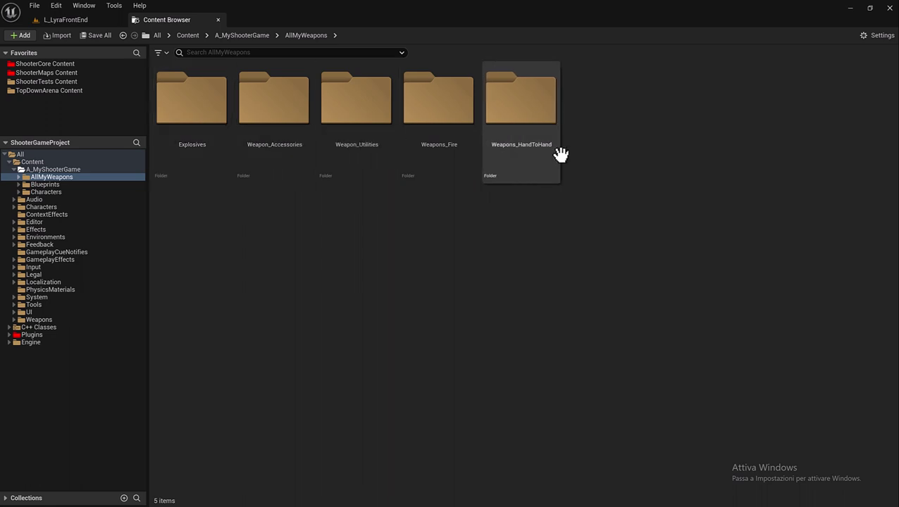
pyautogui.click(237, 36)
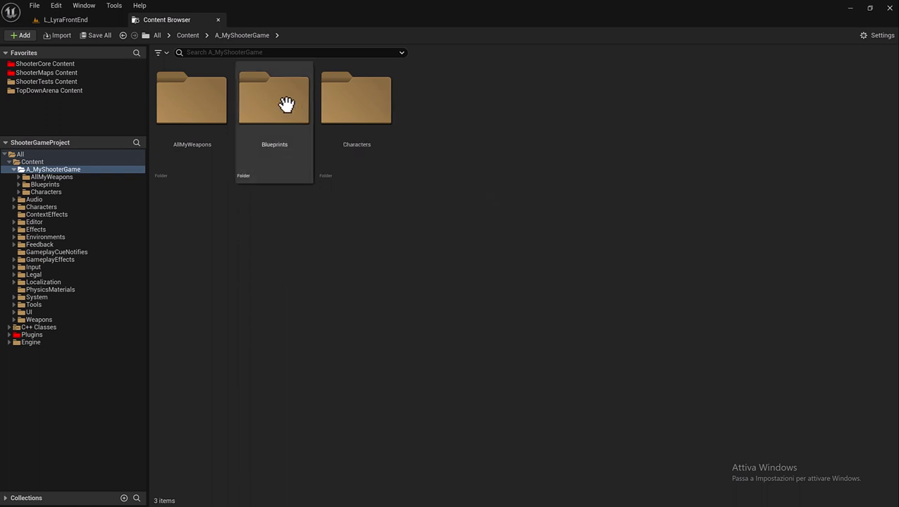
# Create a BlueprintsWeapons folder inside Blueprints
pyautogui.doubleClick(287, 141)
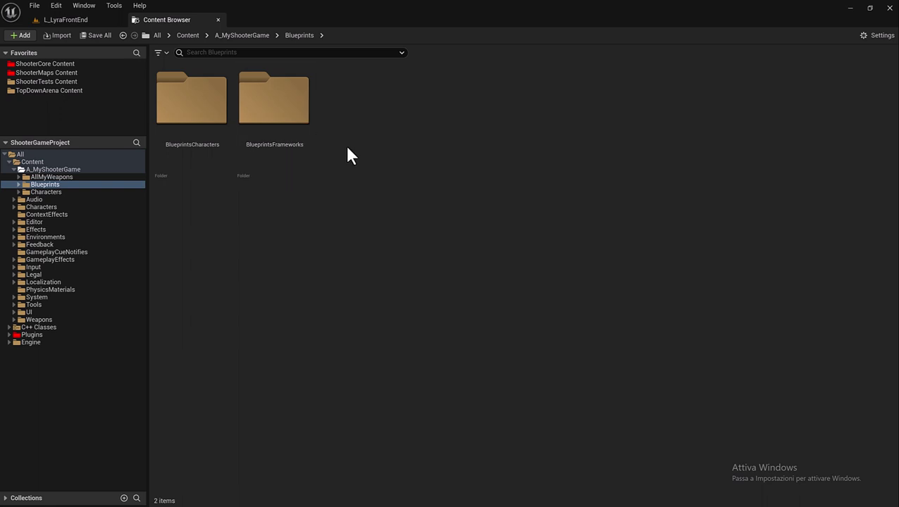
pyautogui.rightClick(348, 148)
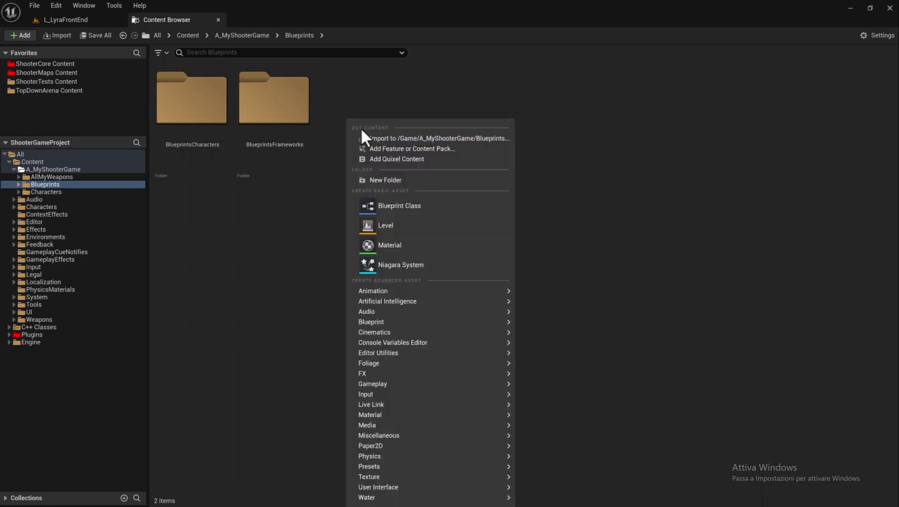
pyautogui.click(424, 179)
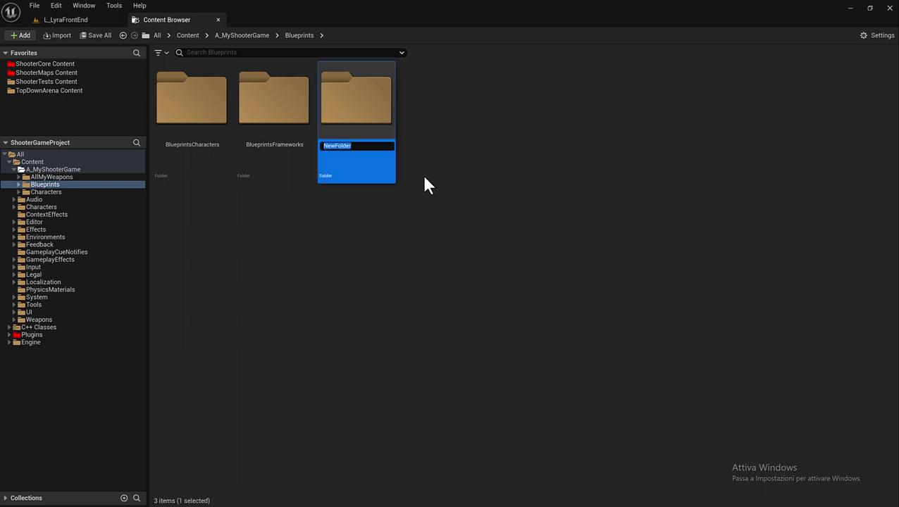
pyautogui.write('Blu')
pyautogui.write('eprints')
pyautogui.write('Weap')
pyautogui.write('ons')
pyautogui.press('Return')
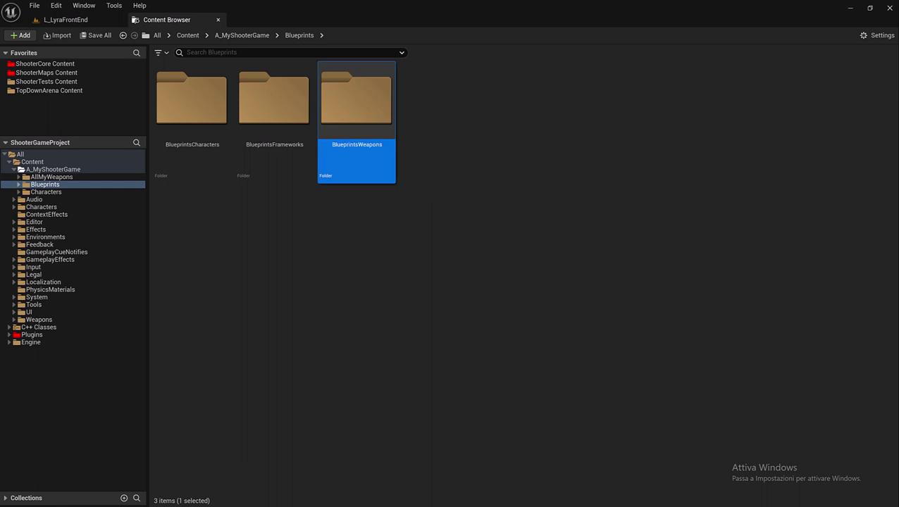
# Inside BlueprintsWeapons, create Pistols, AssaultRifle and Shotguns folders
pyautogui.doubleClick(372, 100)
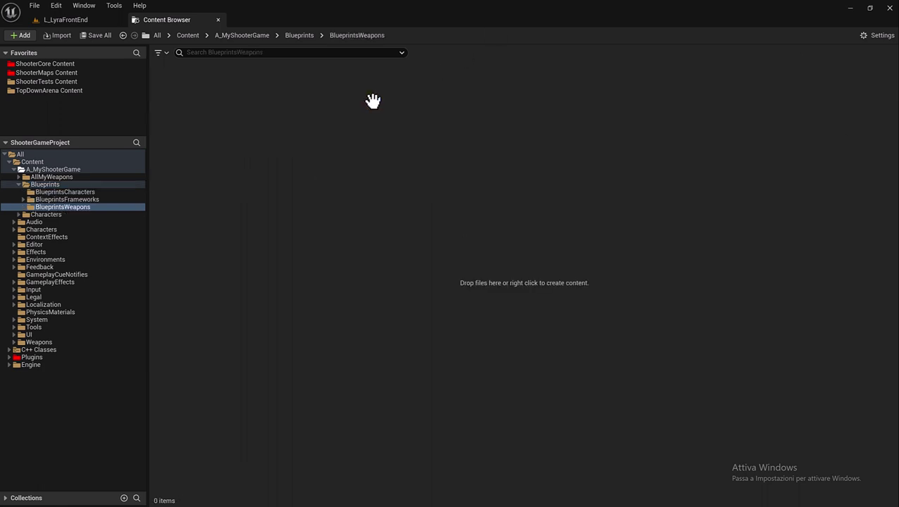
pyautogui.rightClick(224, 119)
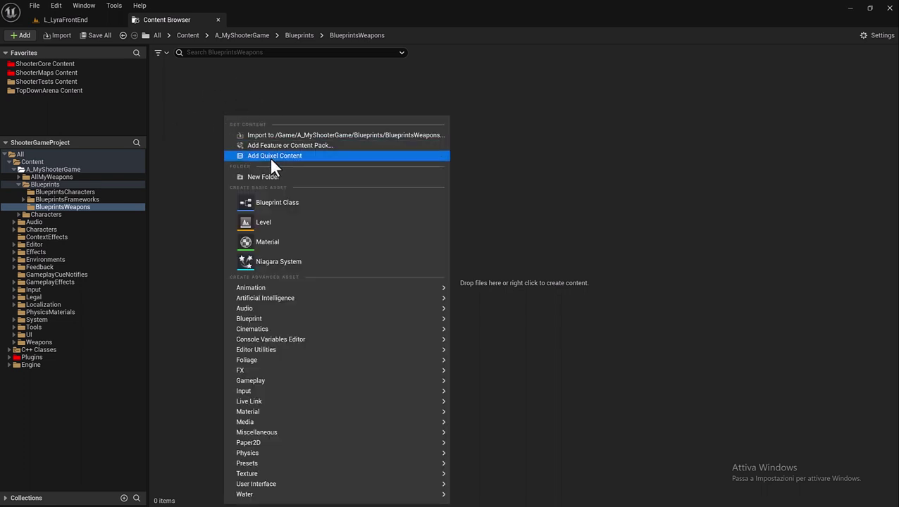
pyautogui.click(282, 176)
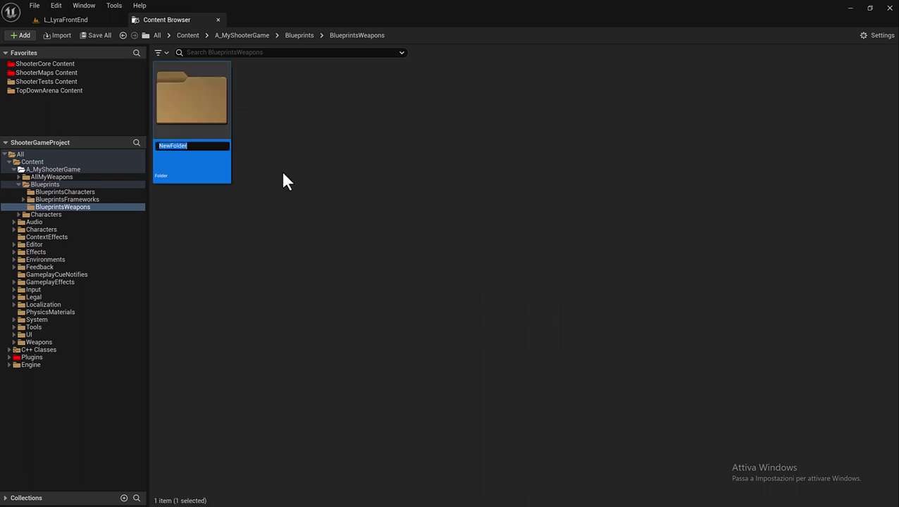
pyautogui.write('Pistols')
pyautogui.press('Return')
pyautogui.hotkey('ctrl', 'shift', 'n')
pyautogui.write('AssaultRi')
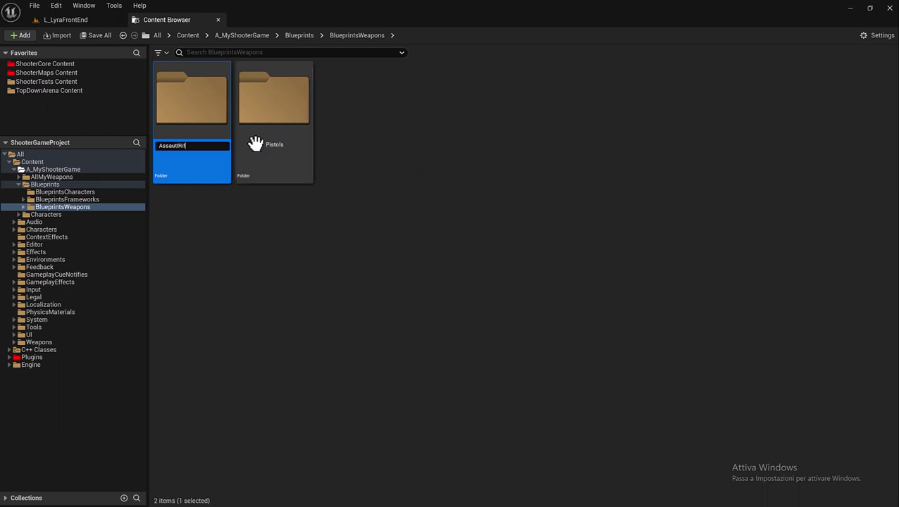
pyautogui.press('Return')
pyautogui.hotkey('ctrl', 'shift', 'n')
pyautogui.write('Shotguns')
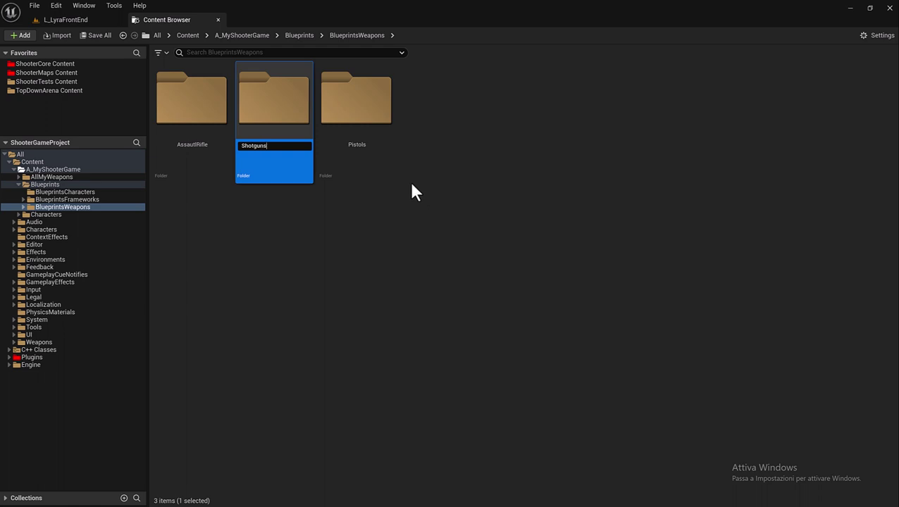
pyautogui.press('Return')
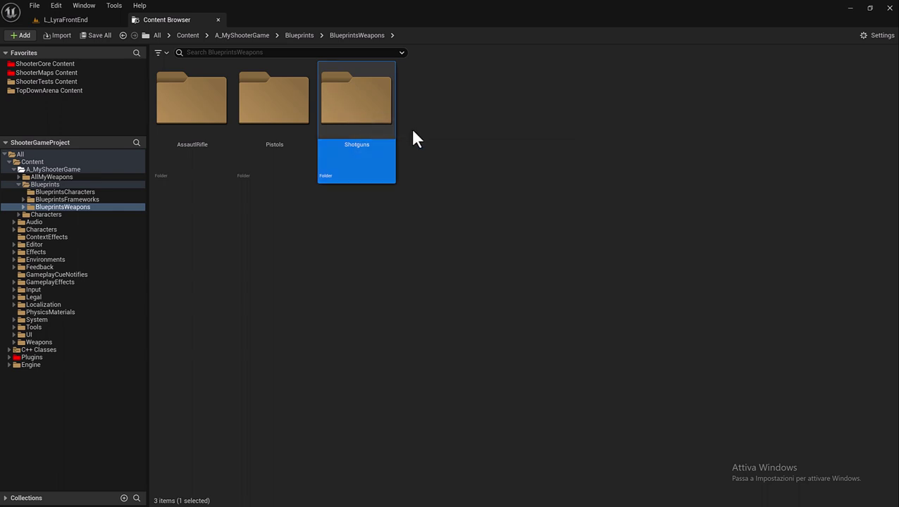
pyautogui.click(493, 136)
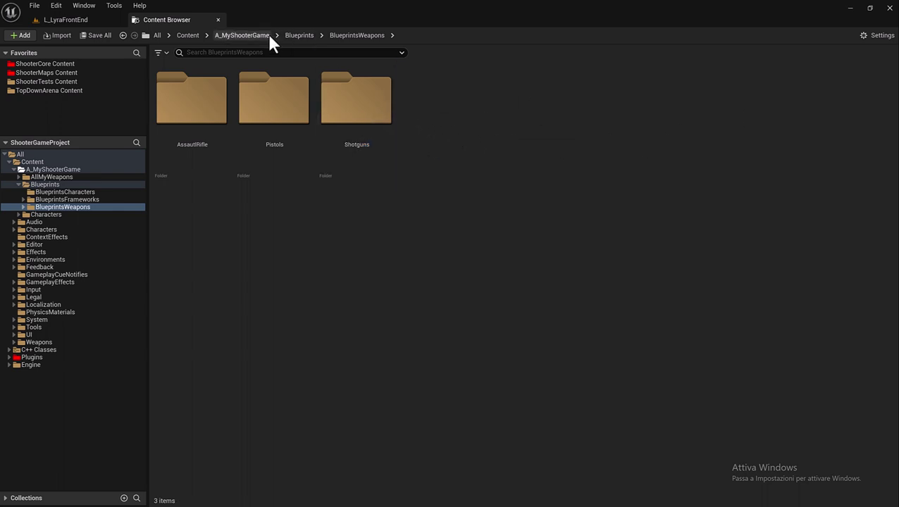
# Browse AllMyWeapons > Weapons_Fire and its Guns folder, then return to A_MyShooterGame
pyautogui.click(248, 35)
pyautogui.click(195, 136)
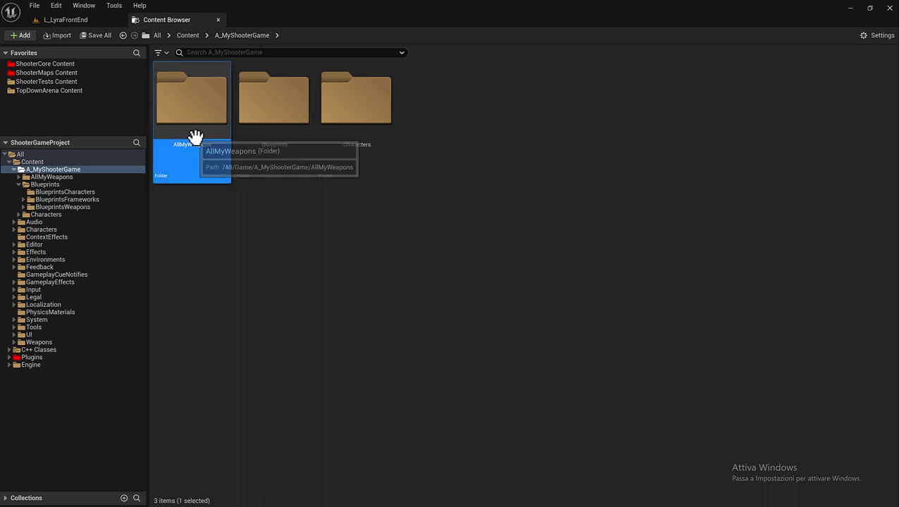
pyautogui.doubleClick(195, 136)
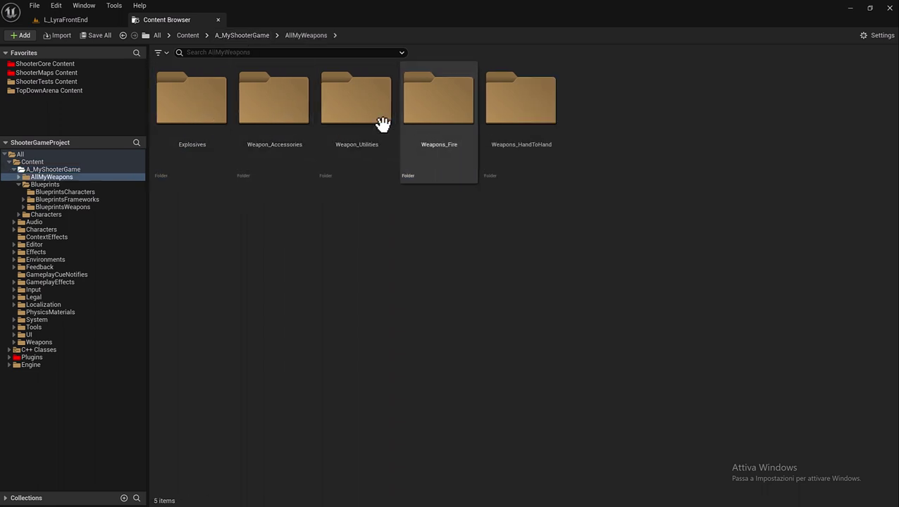
pyautogui.doubleClick(412, 140)
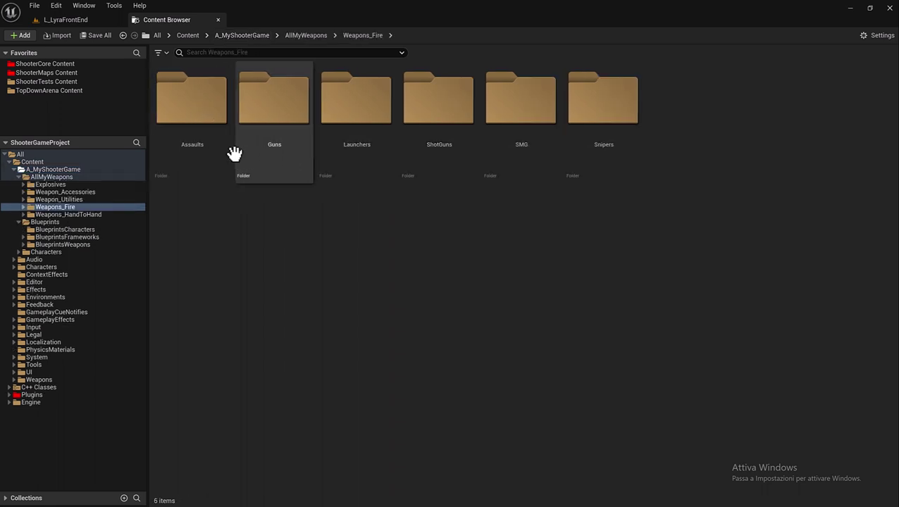
pyautogui.click(271, 164)
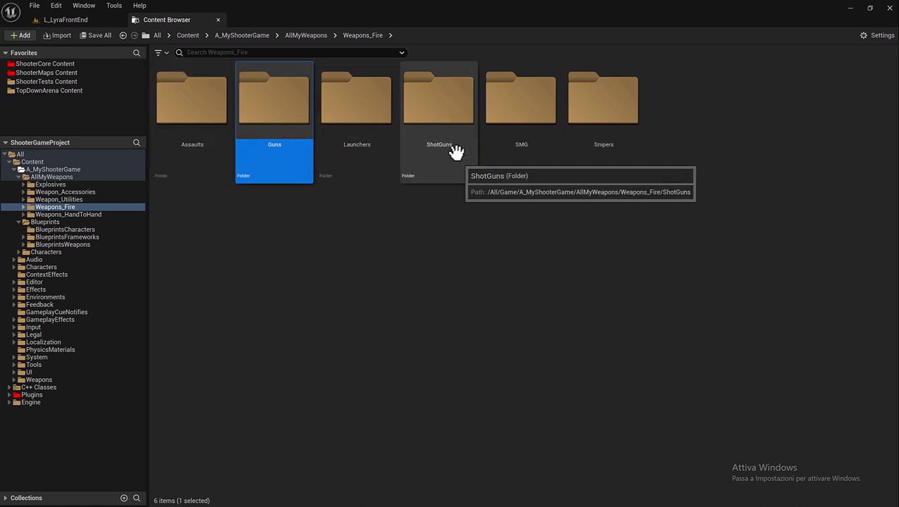
pyautogui.click(258, 36)
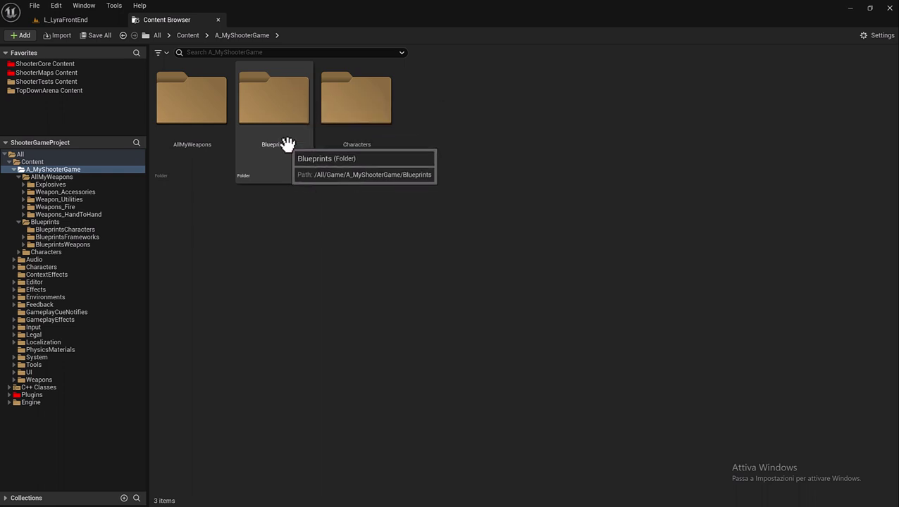
# Create an AssaultRifleBase folder inside Blueprints/BlueprintsWeapons/AssautlRifle
pyautogui.click(289, 164)
pyautogui.doubleClick(289, 163)
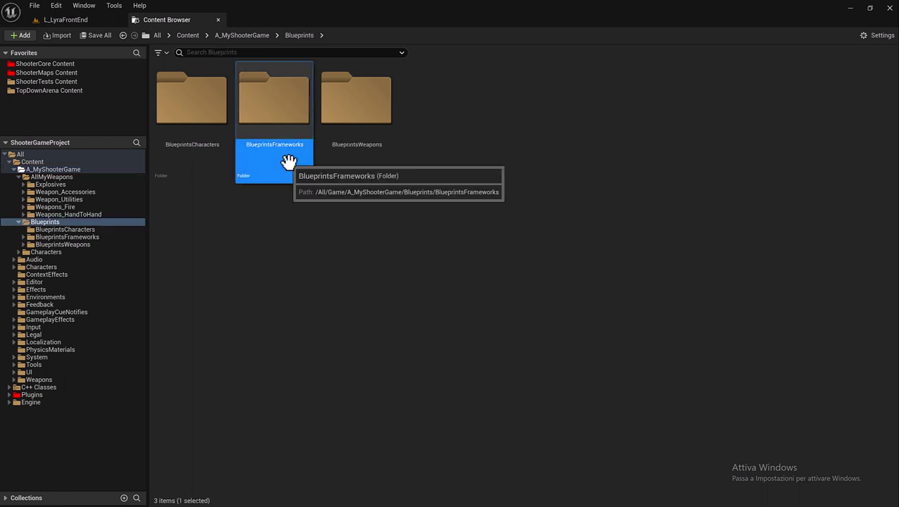
pyautogui.click(366, 164)
pyautogui.doubleClick(366, 164)
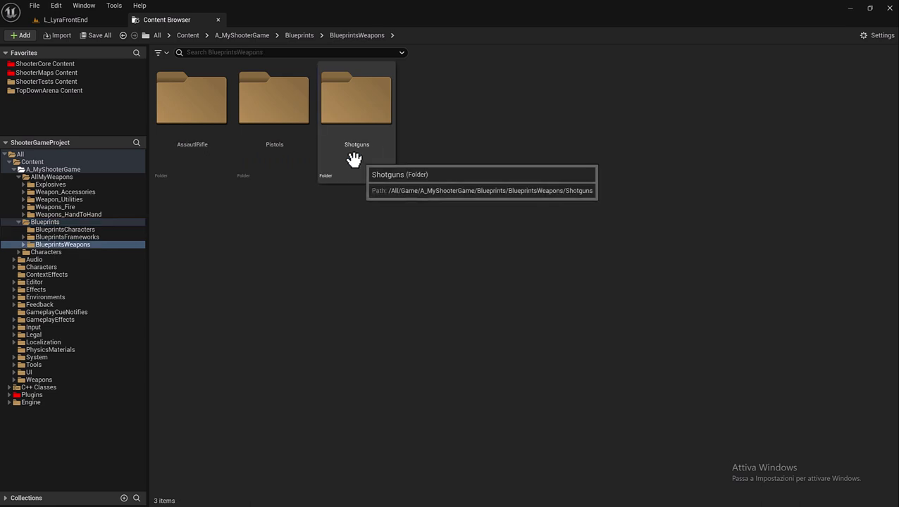
pyautogui.doubleClick(221, 164)
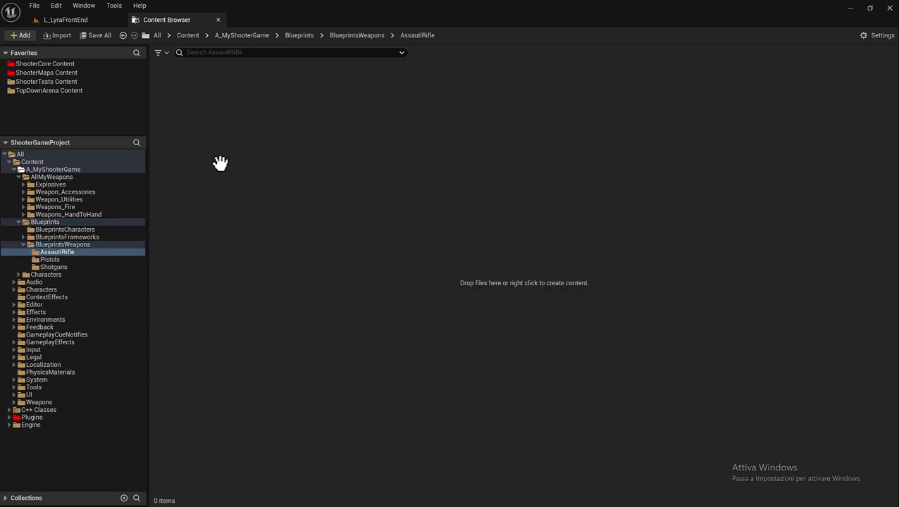
pyautogui.rightClick(207, 125)
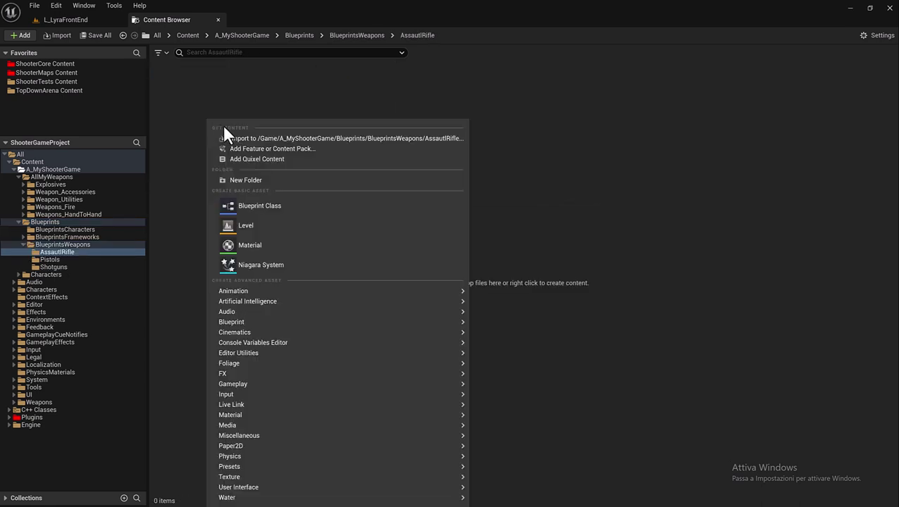
pyautogui.click(284, 181)
pyautogui.write('Assaul')
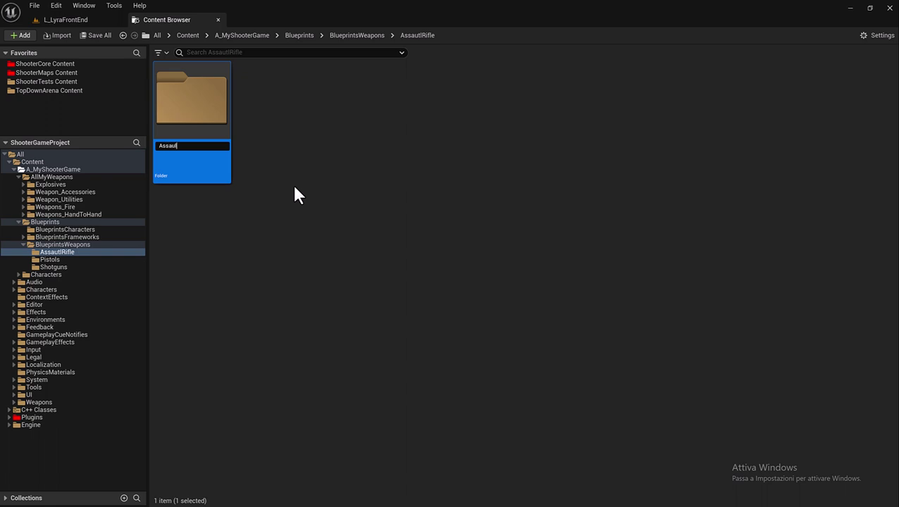
pyautogui.write('tRifle')
pyautogui.write('Base')
pyautogui.press('Return')
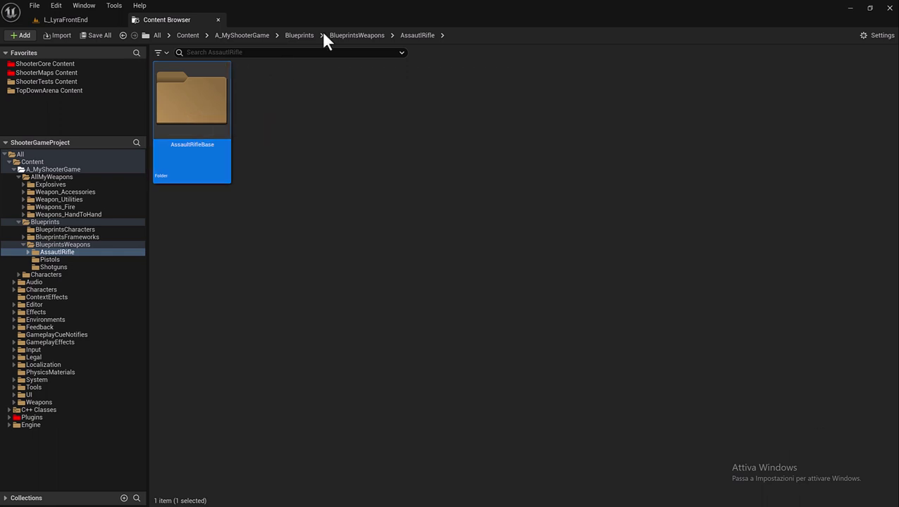
# Create a PistolsBase folder inside the Pistols folder
pyautogui.click(358, 36)
pyautogui.doubleClick(299, 94)
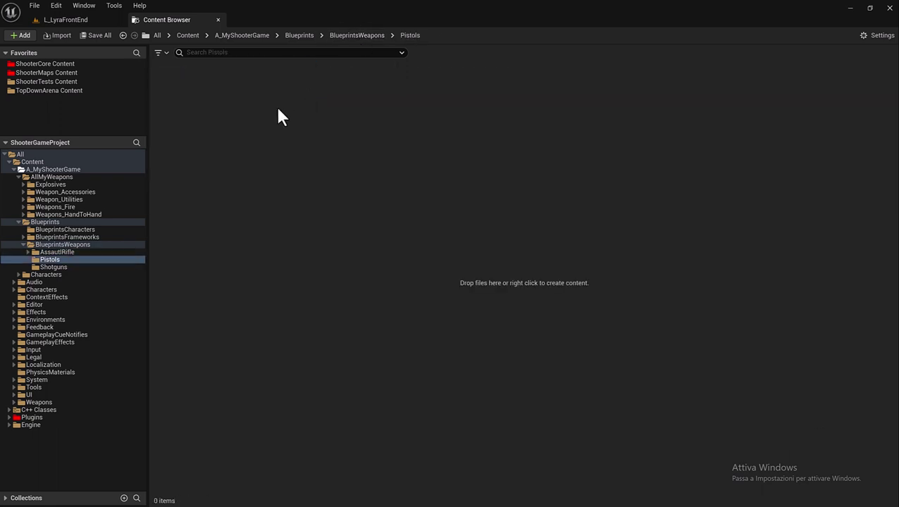
pyautogui.rightClick(239, 105)
pyautogui.click(316, 163)
pyautogui.write('PistolsBase')
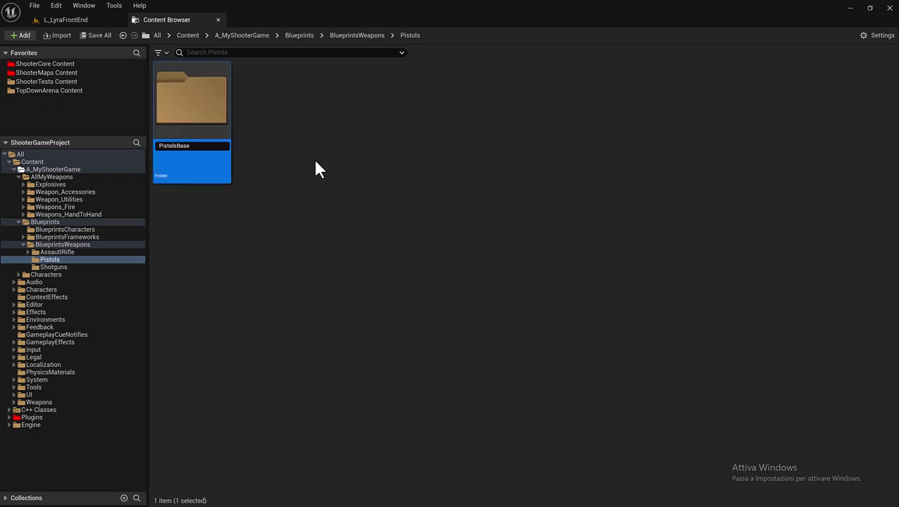
pyautogui.press('Return')
# Create a ShotgunsBase folder inside the Shotguns folder, fixing a typo in the name
pyautogui.click(358, 37)
pyautogui.click(369, 86)
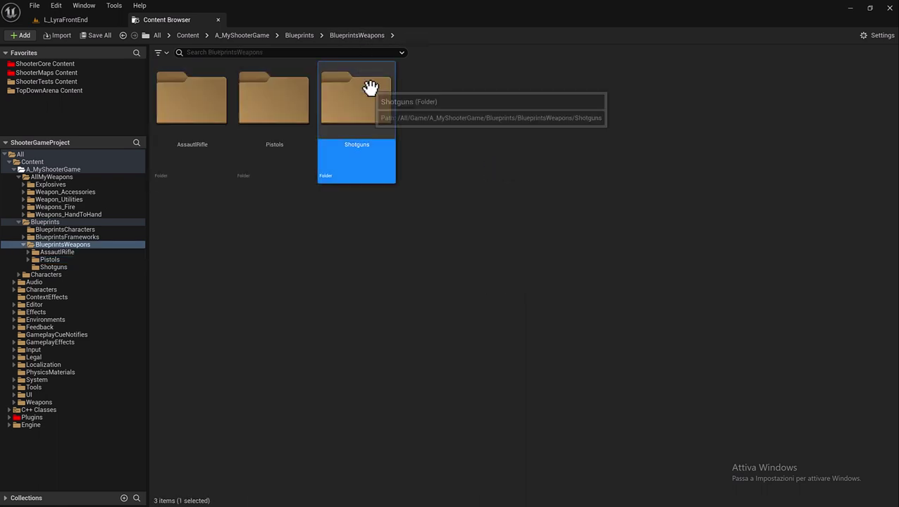
pyautogui.doubleClick(370, 86)
pyautogui.hotkey('ctrl', 'shift', 'n')
pyautogui.write('Shotguns')
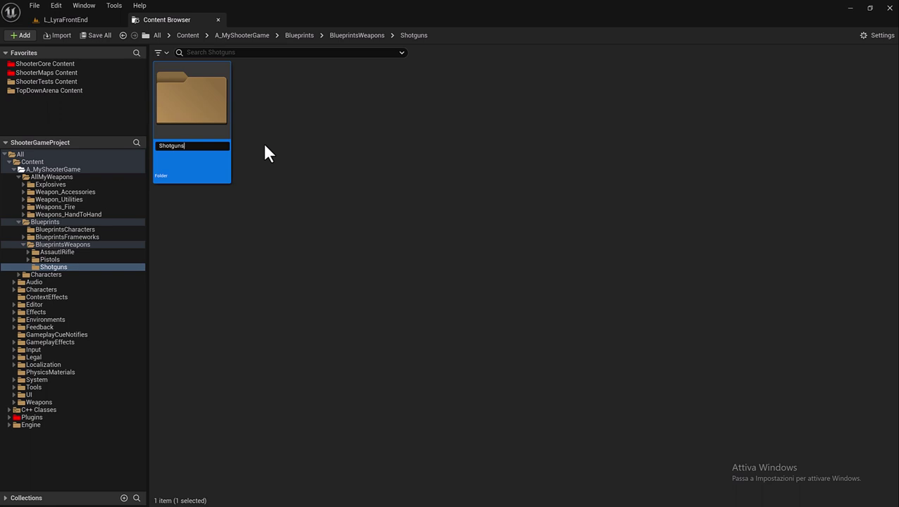
pyautogui.write('Na')
pyautogui.write('se')
pyautogui.press('BackSpace')
pyautogui.press('BackSpace')
pyautogui.press('BackSpace')
pyautogui.write('Base')
pyautogui.press('Return')
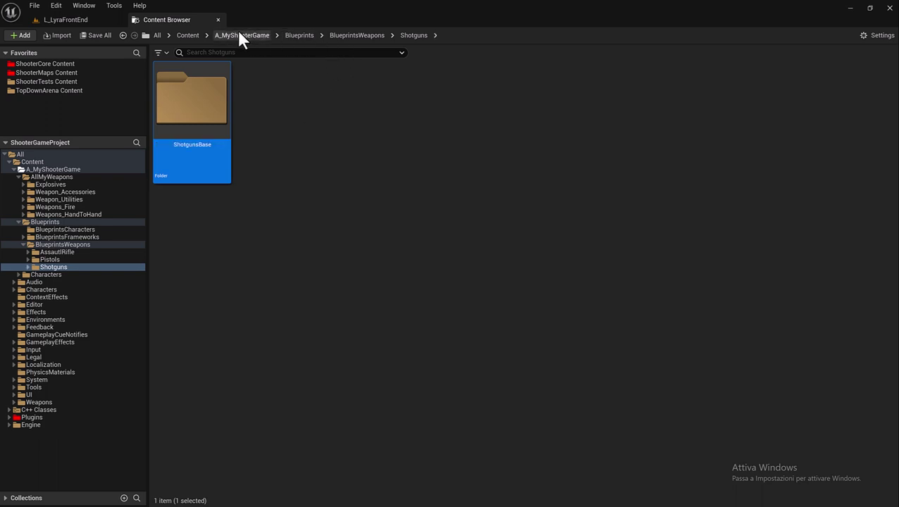
pyautogui.click(193, 35)
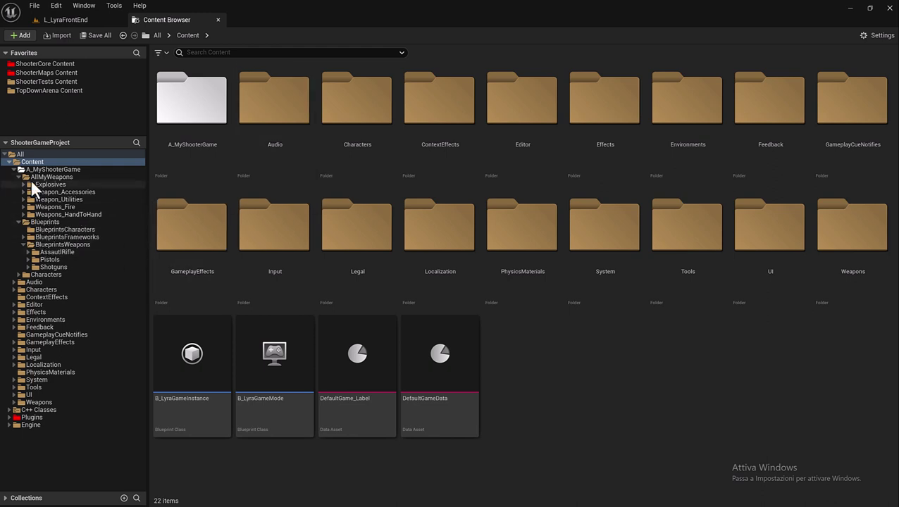
pyautogui.click(19, 177)
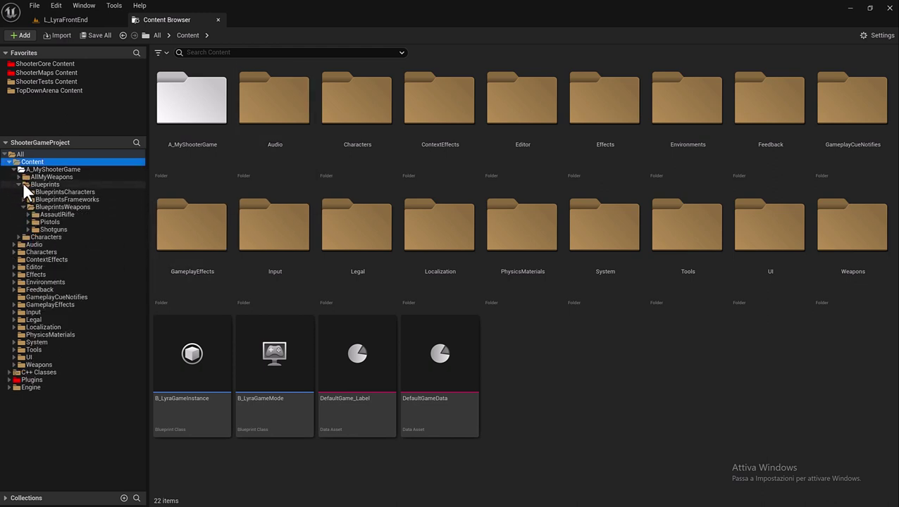
pyautogui.click(19, 184)
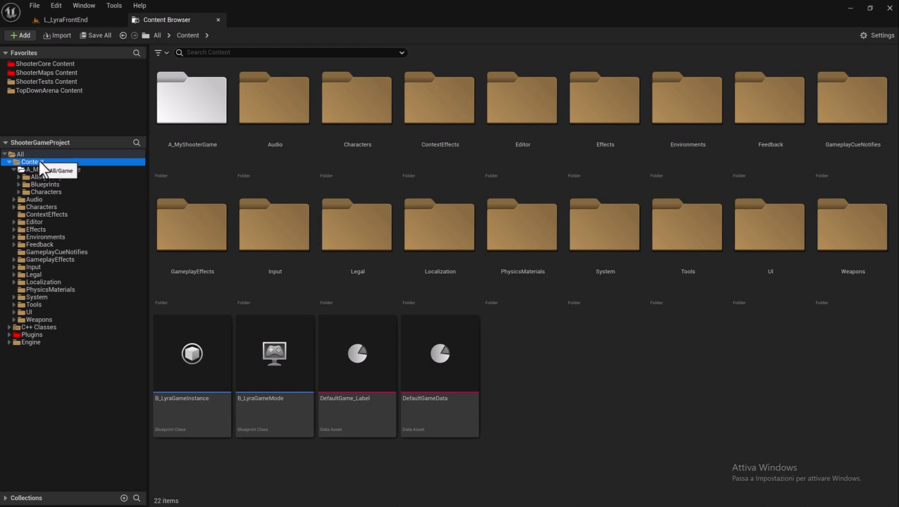
pyautogui.doubleClick(841, 245)
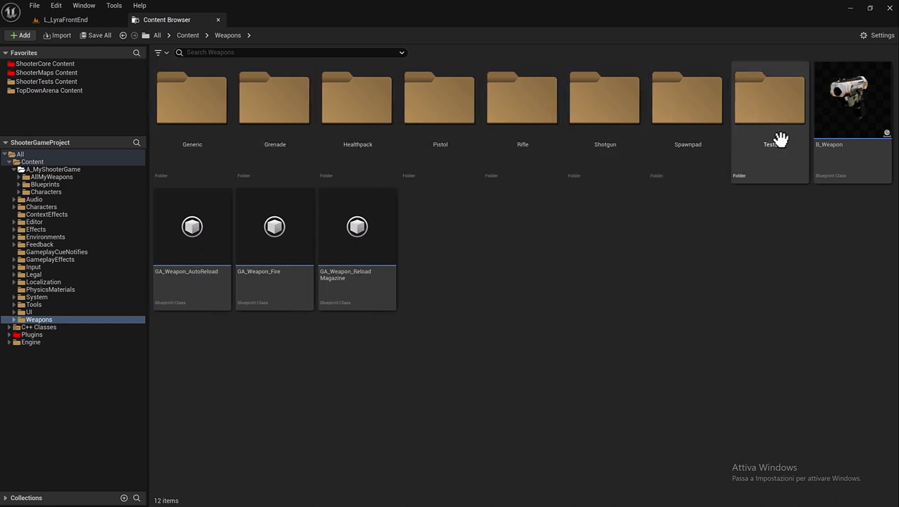
pyautogui.rightClick(821, 136)
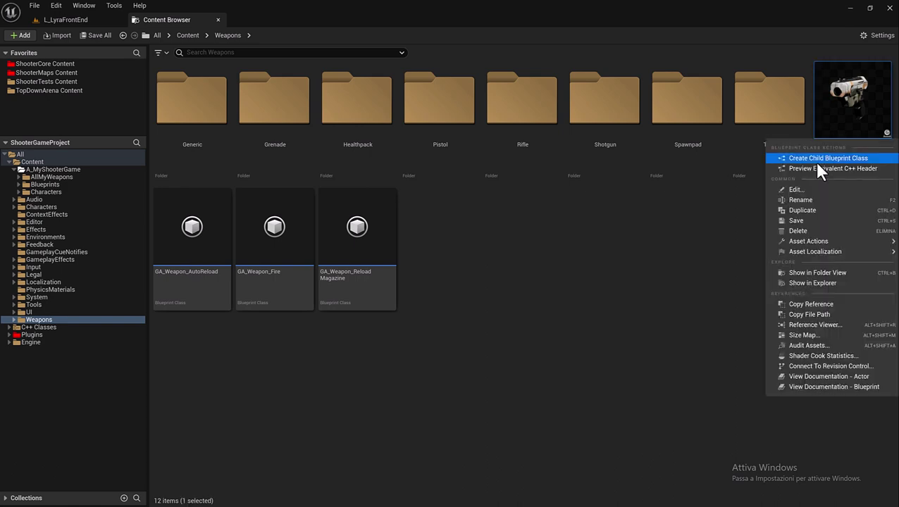
pyautogui.click(717, 204)
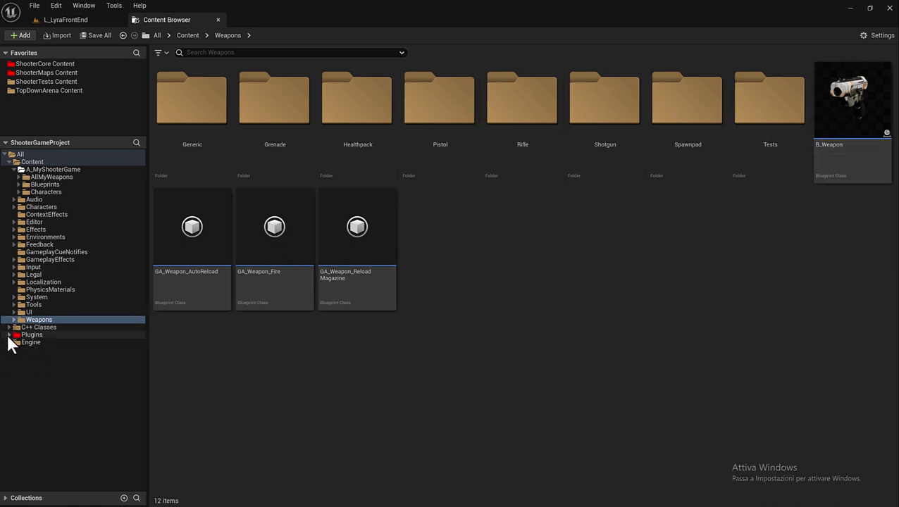
# Expand Plugins > ShooterCore Content in the folder tree and open its Weapons folder
pyautogui.click(8, 336)
pyautogui.scroll(-1, 9, 344)
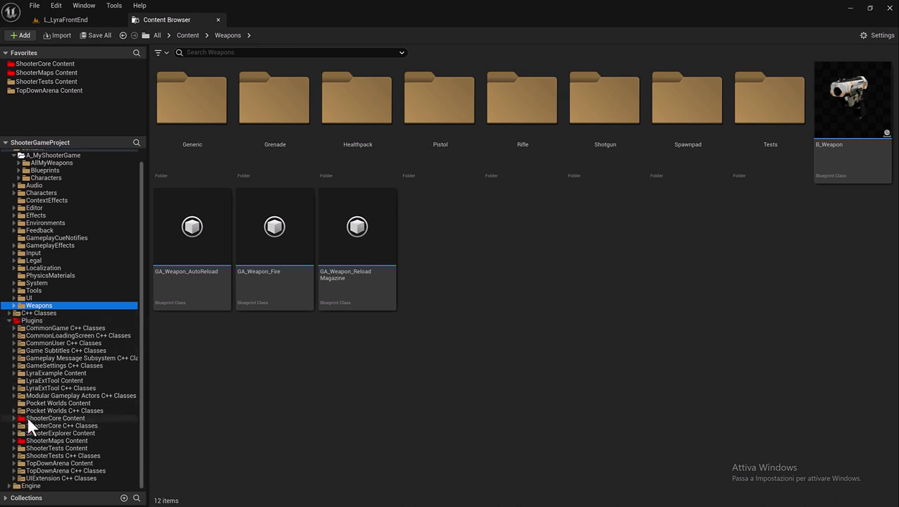
pyautogui.click(13, 418)
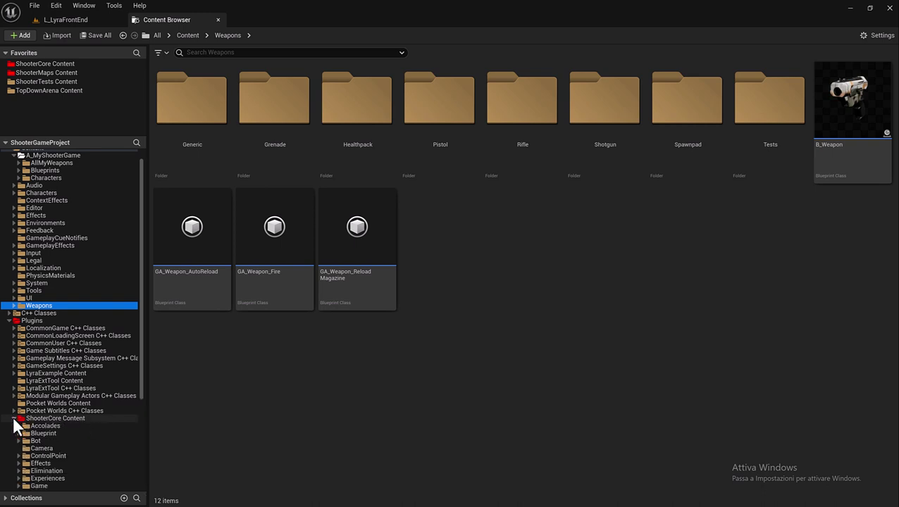
pyautogui.scroll(-3, 56, 411)
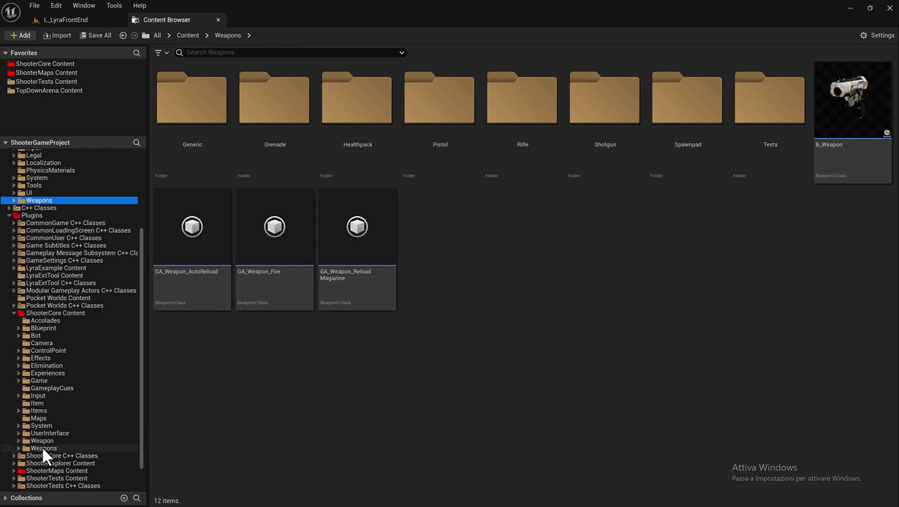
pyautogui.click(44, 443)
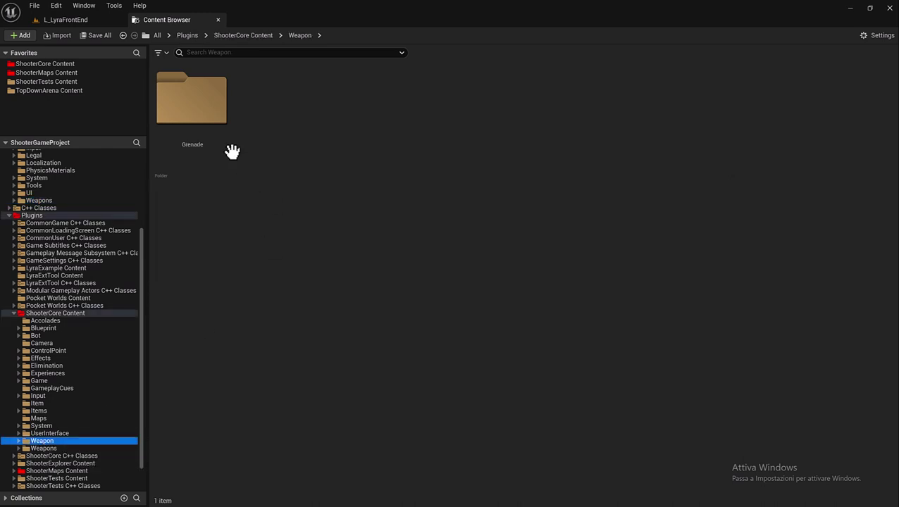
pyautogui.click(44, 448)
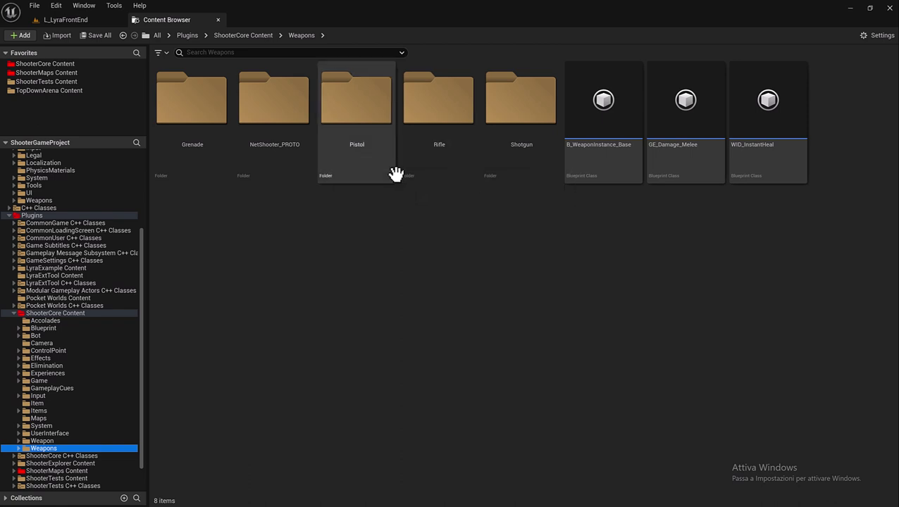
# Duplicate all ten assets in ShooterCore's Pistol folder and select the ten _2 copies
pyautogui.click(358, 160)
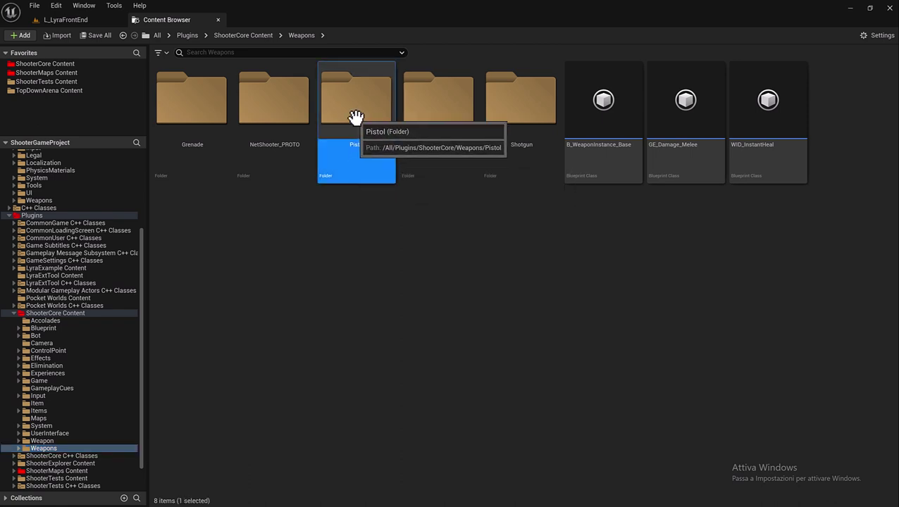
pyautogui.doubleClick(356, 114)
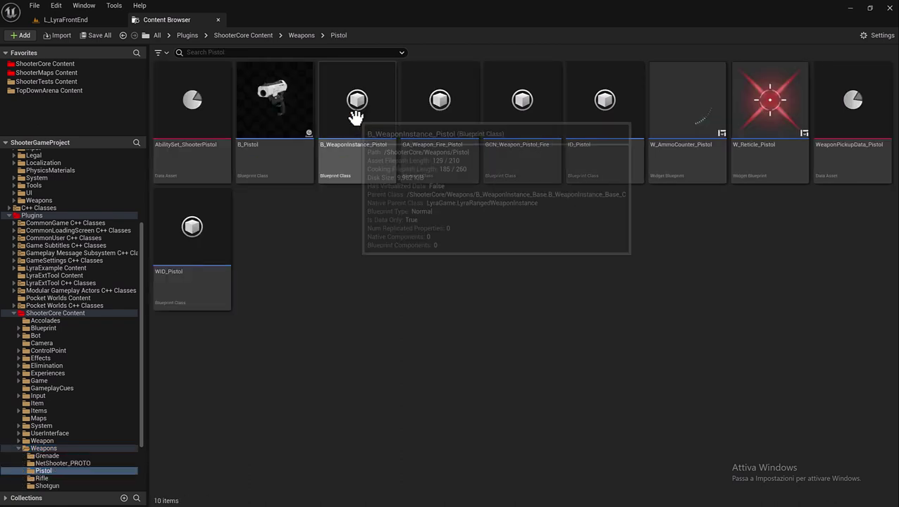
pyautogui.click(202, 141)
pyautogui.hotkey('ctrl', 'a')
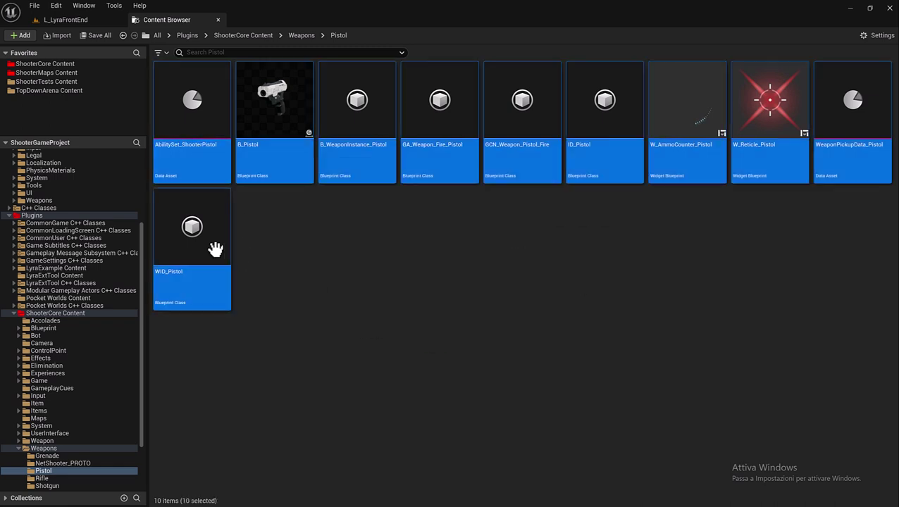
pyautogui.rightClick(286, 161)
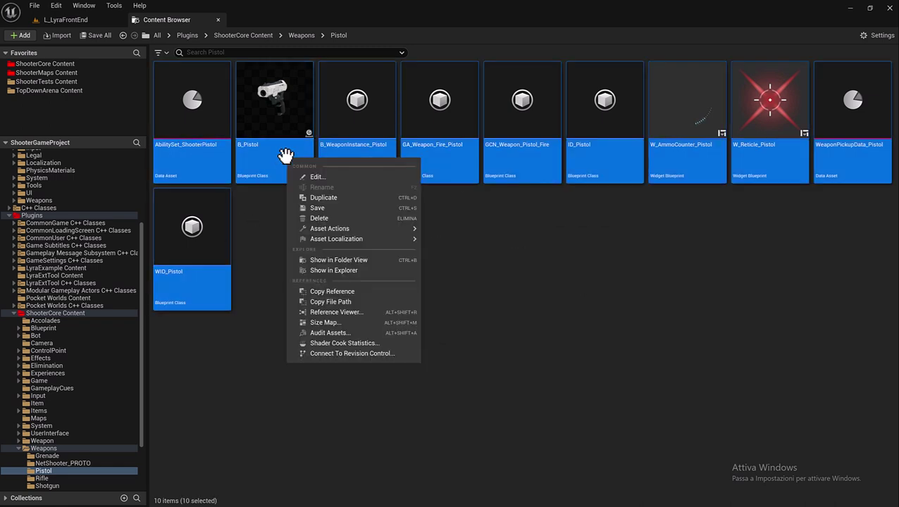
pyautogui.click(365, 198)
pyautogui.click(258, 264)
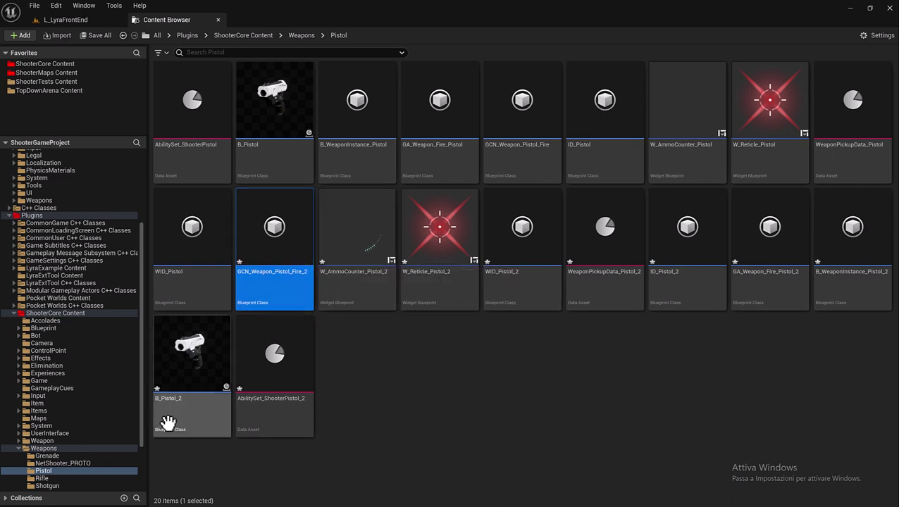
pyautogui.keyDown('shift'); pyautogui.click(245, 381); pyautogui.keyUp('shift')
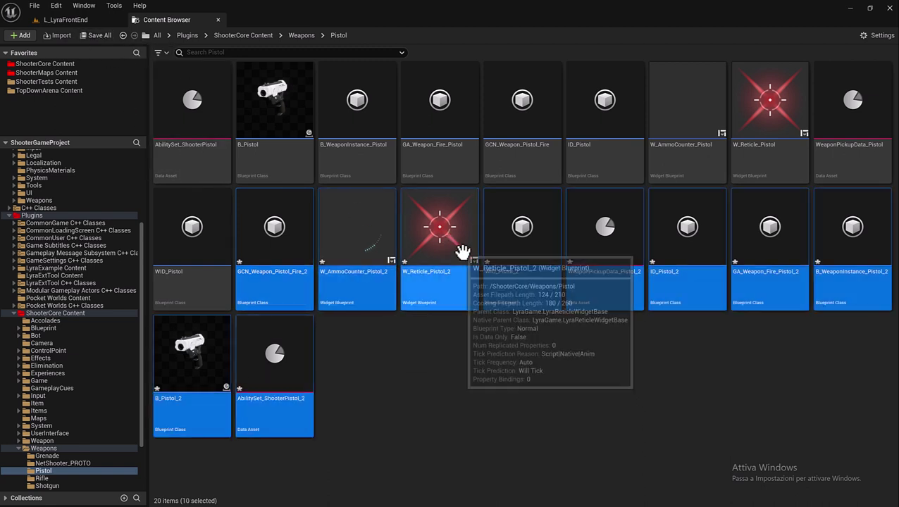
# Move the _2 copies into Blueprints/BlueprintsWeapons/Pistols/PistolsBase and dismiss the GameplayCue warning
pyautogui.moveTo(301, 146); pyautogui.dragTo(213, 57)
pyautogui.write('2')
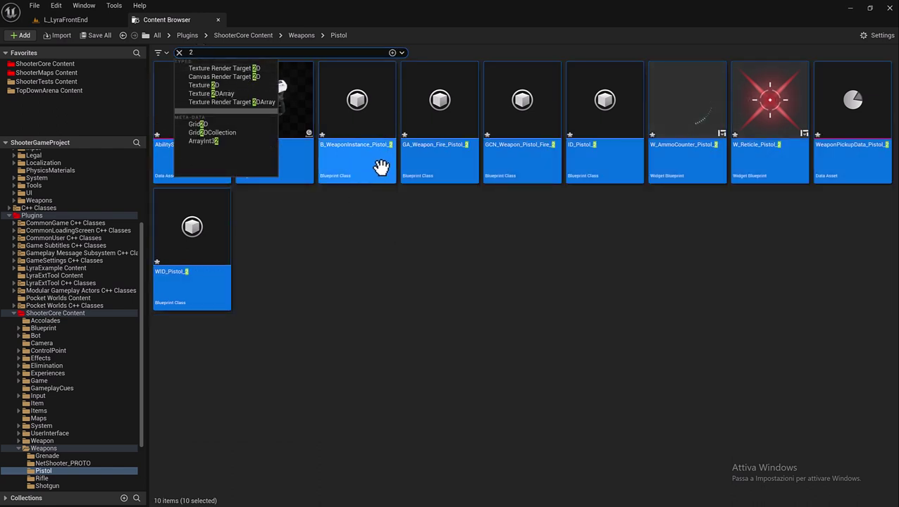
pyautogui.click(179, 52)
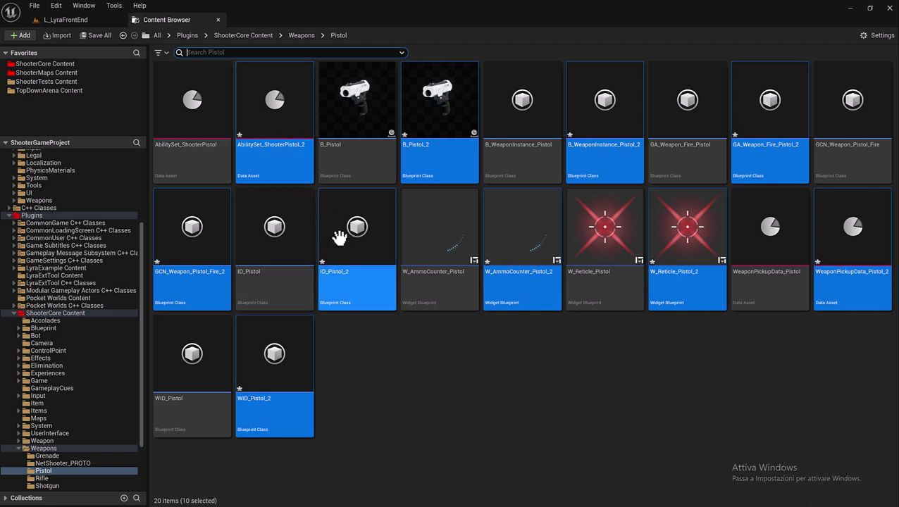
pyautogui.scroll(1, 40, 243)
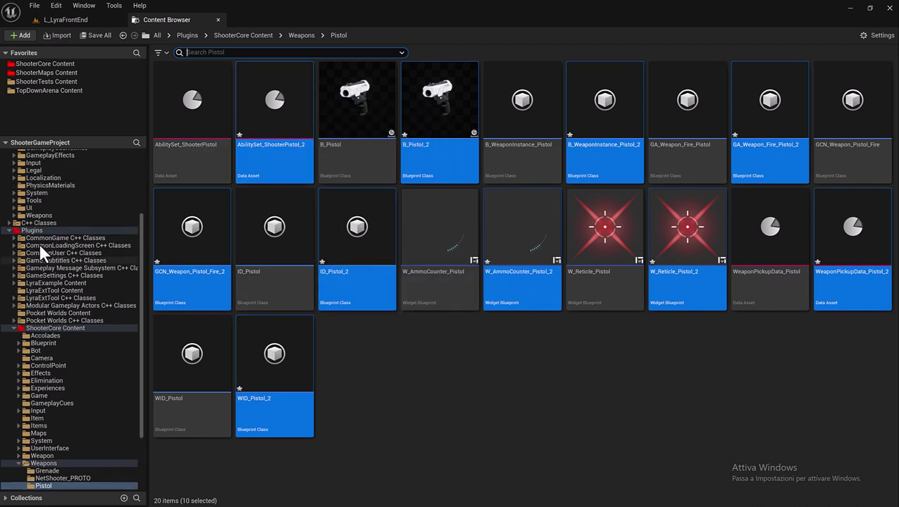
pyautogui.scroll(4, 39, 243)
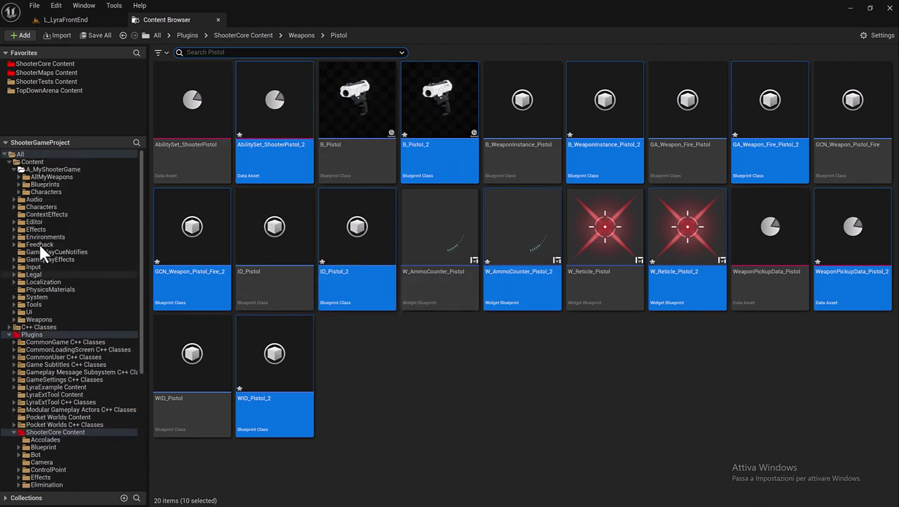
pyautogui.click(19, 185)
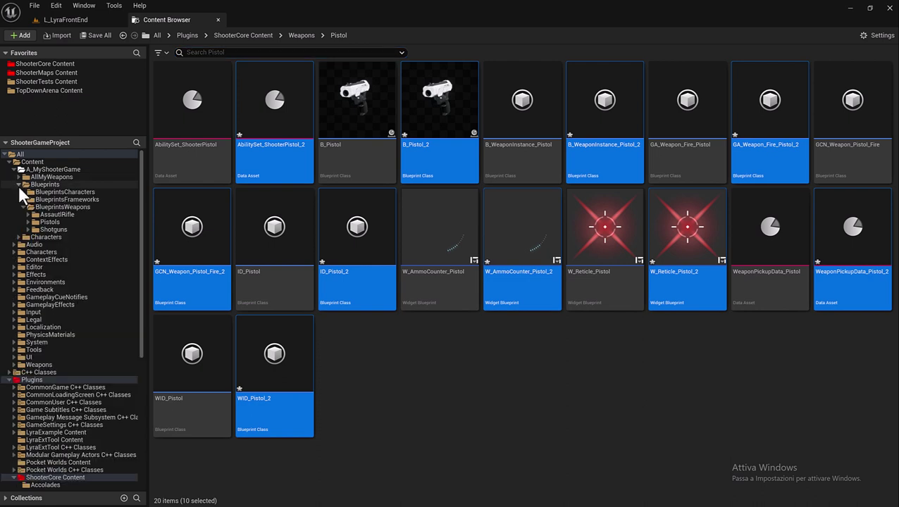
pyautogui.click(22, 207)
pyautogui.click(28, 220)
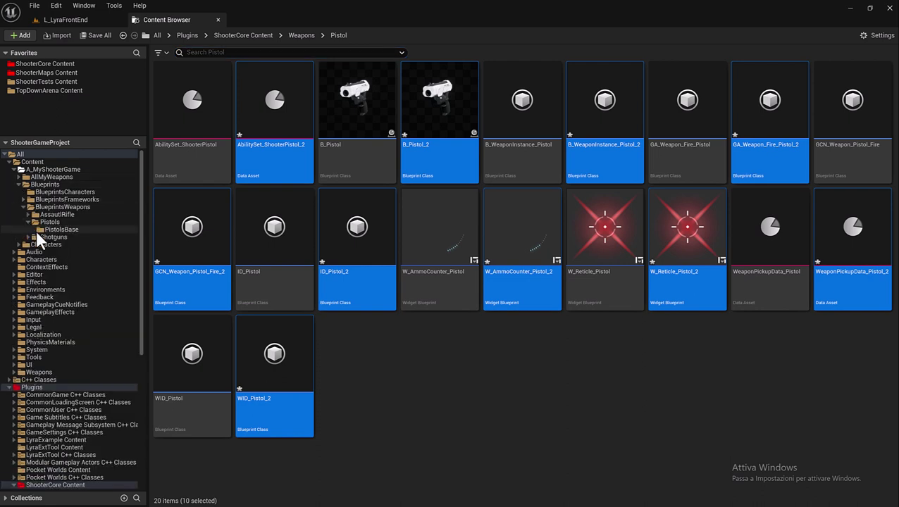
pyautogui.moveTo(274, 102); pyautogui.dragTo(74, 229)
pyautogui.click(110, 251)
pyautogui.click(556, 319)
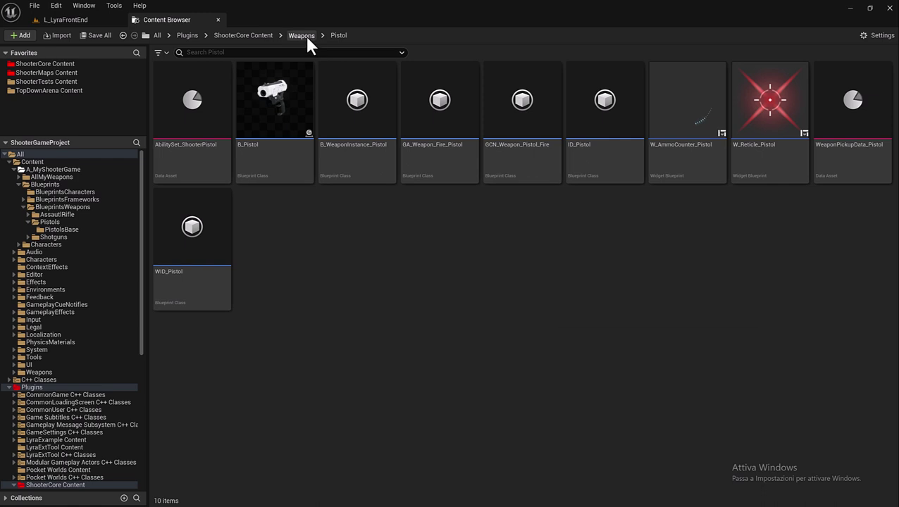
# Duplicate all twelve assets in ShooterCore's Weapons/Rifle folder
pyautogui.click(303, 35)
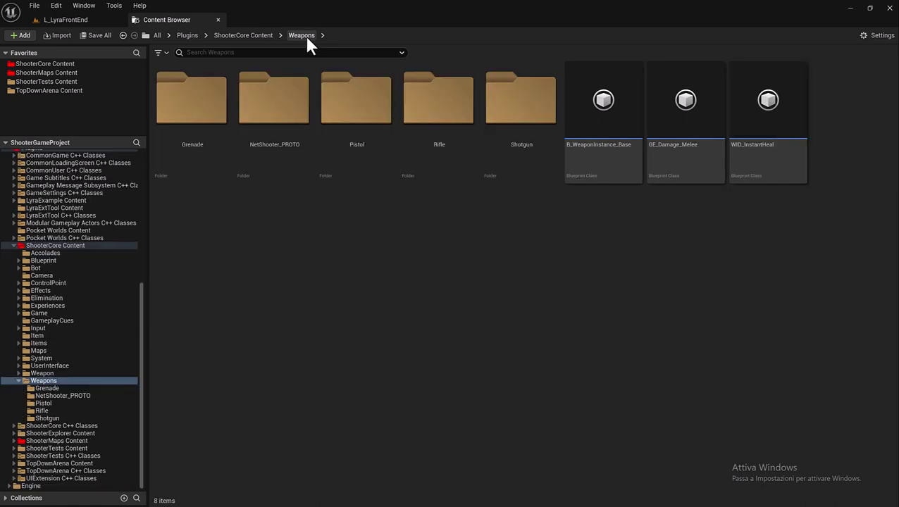
pyautogui.doubleClick(451, 157)
pyautogui.click(208, 115)
pyautogui.hotkey('ctrl', 'a')
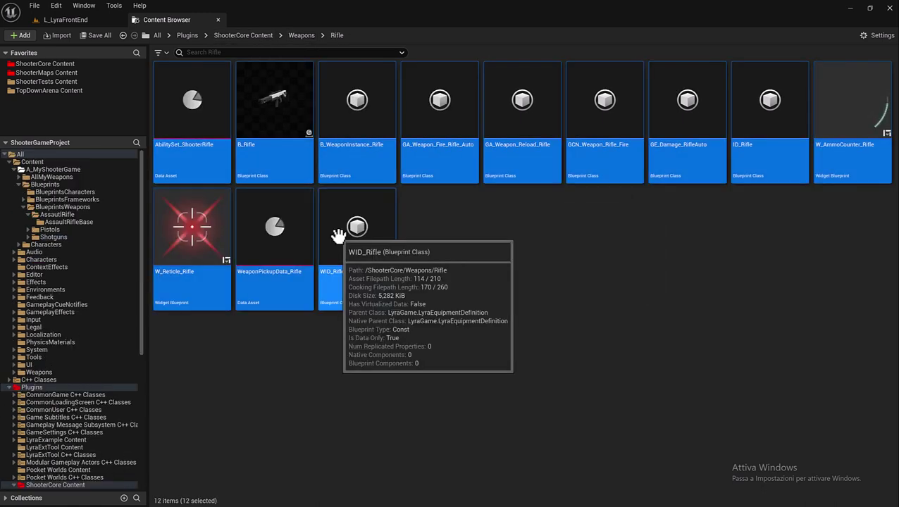
pyautogui.rightClick(337, 235)
pyautogui.click(408, 287)
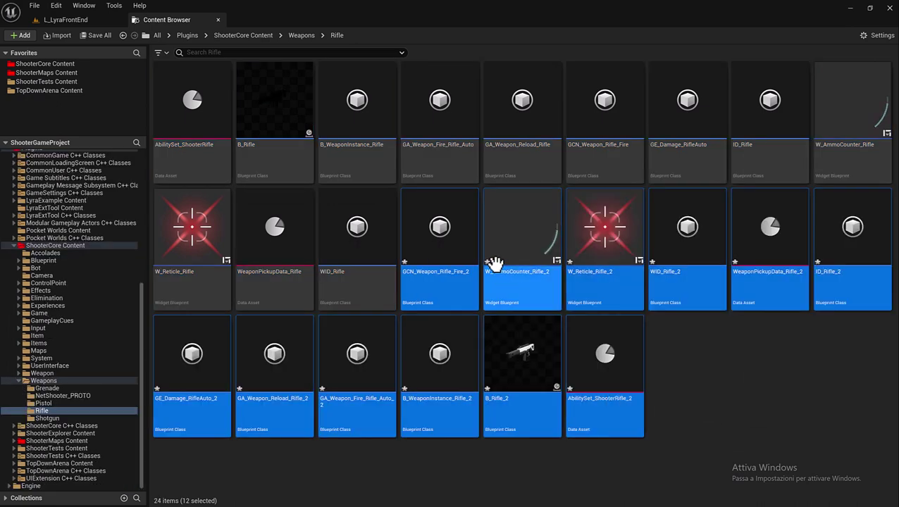
# Move the twelve _2 copies into AssaultRifleBase, dismissing the GameplayCue warning, and check them there
pyautogui.moveTo(446, 227)
pyautogui.mouseDown()
pyautogui.moveTo(152, 276)
pyautogui.moveTo(92, 213)
pyautogui.mouseUp()
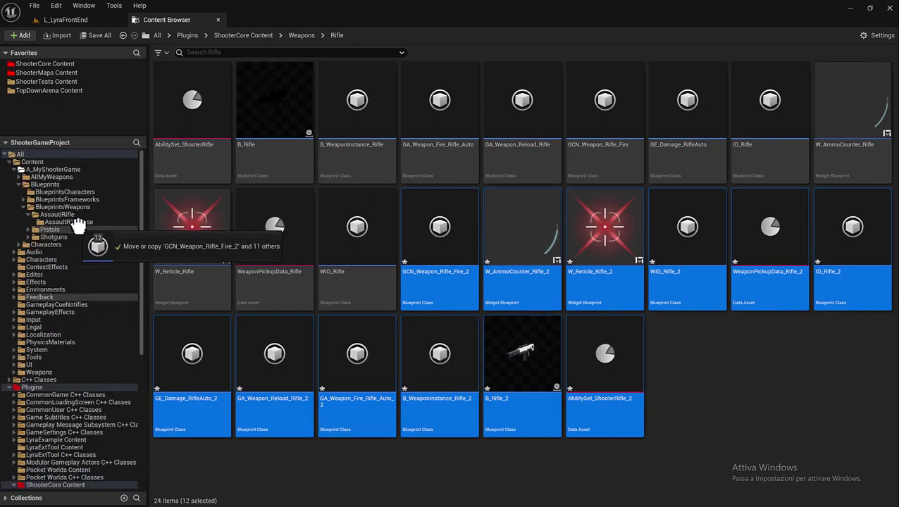
pyautogui.moveTo(91, 213); pyautogui.dragTo(81, 223)
pyautogui.click(111, 242)
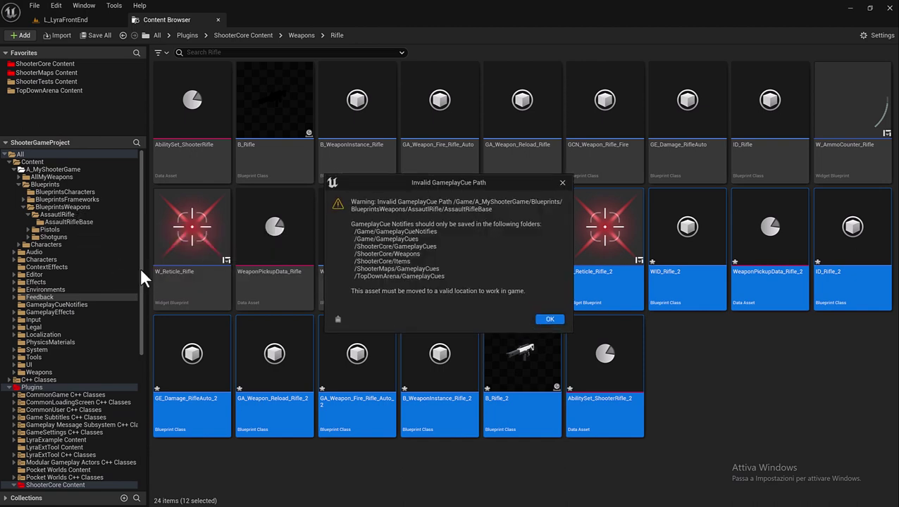
pyautogui.click(551, 320)
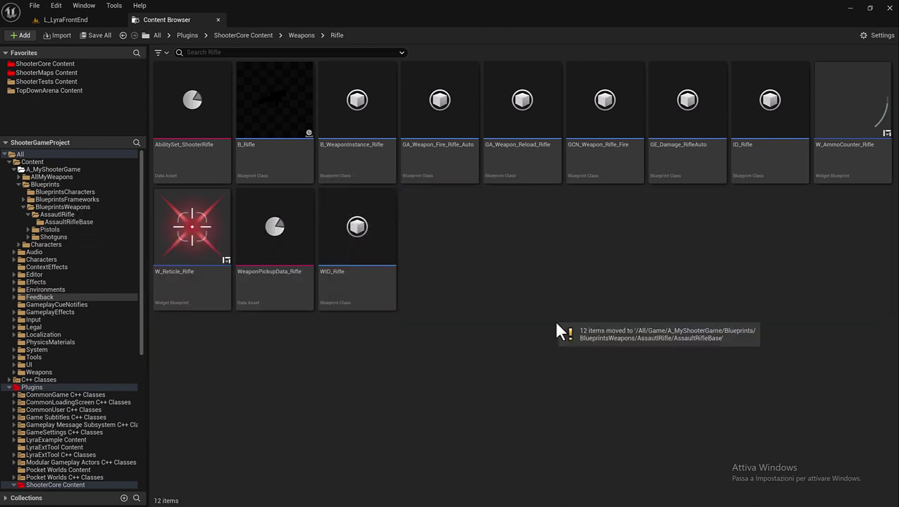
pyautogui.click(70, 222)
pyautogui.scroll(-3, 86, 236)
pyautogui.scroll(-5, 86, 239)
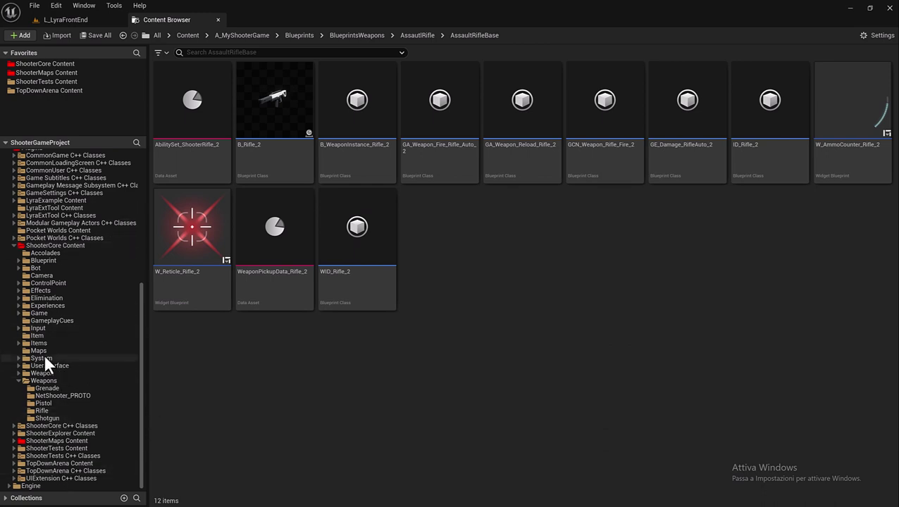
# Duplicate the thirteen ShooterCore Shotgun assets and move the _2 copies into ShotgunsBase
pyautogui.click(45, 418)
pyautogui.click(210, 161)
pyautogui.keyDown('shift'); pyautogui.click(449, 255); pyautogui.keyUp('shift')
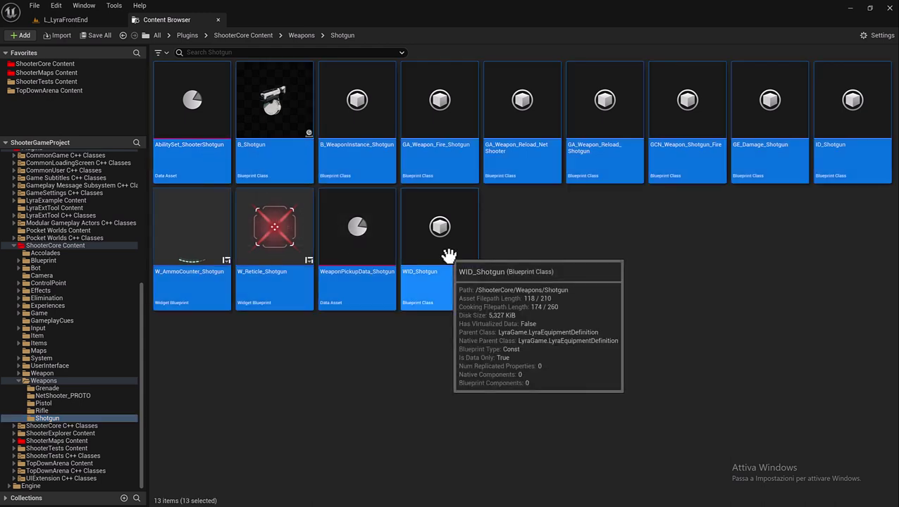
pyautogui.rightClick(449, 255)
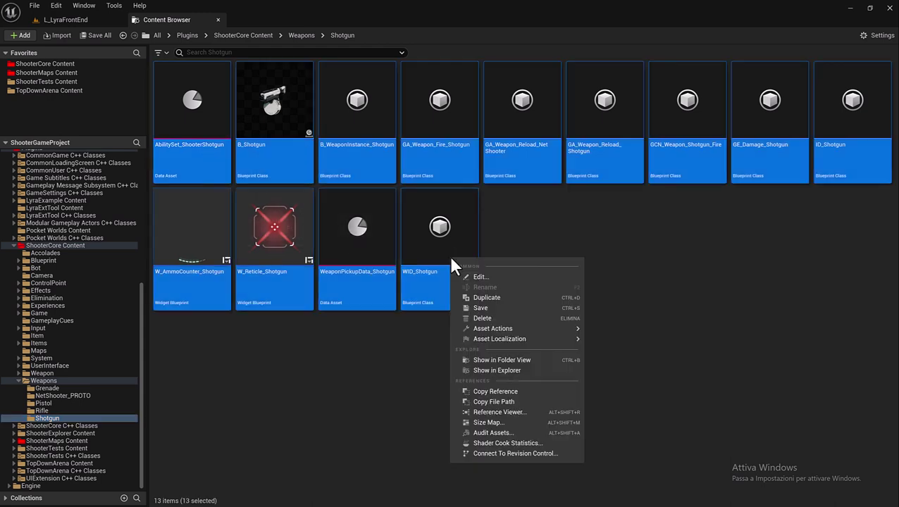
pyautogui.click(516, 301)
pyautogui.moveTo(511, 296)
pyautogui.mouseDown()
pyautogui.moveTo(58, 289)
pyautogui.moveTo(65, 246)
pyautogui.mouseUp()
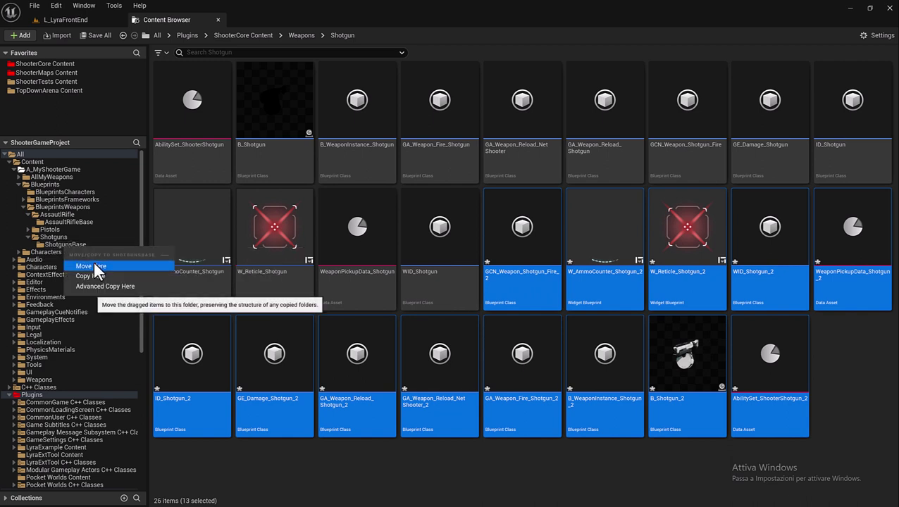
pyautogui.click(94, 266)
pyautogui.click(553, 319)
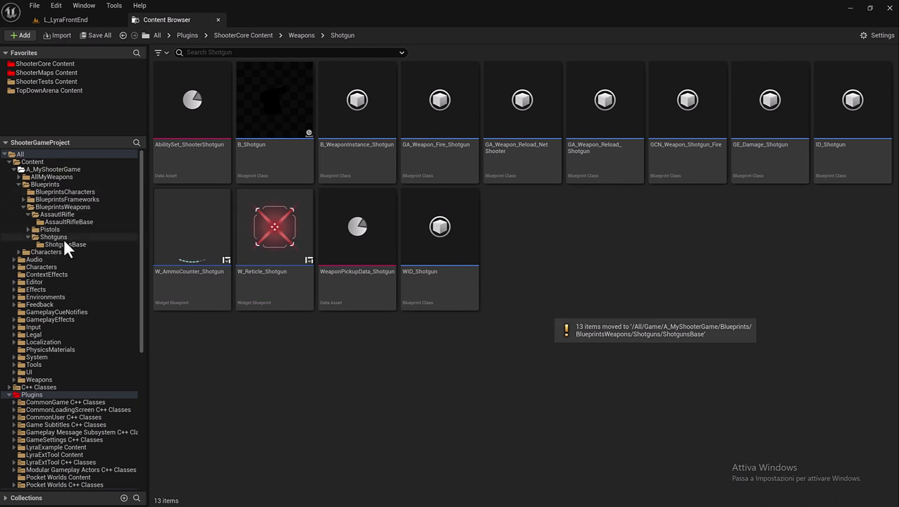
# Navigate to A_MyShooterGame > Blueprints > BlueprintsWeapons > AssaultRifle
pyautogui.click(42, 169)
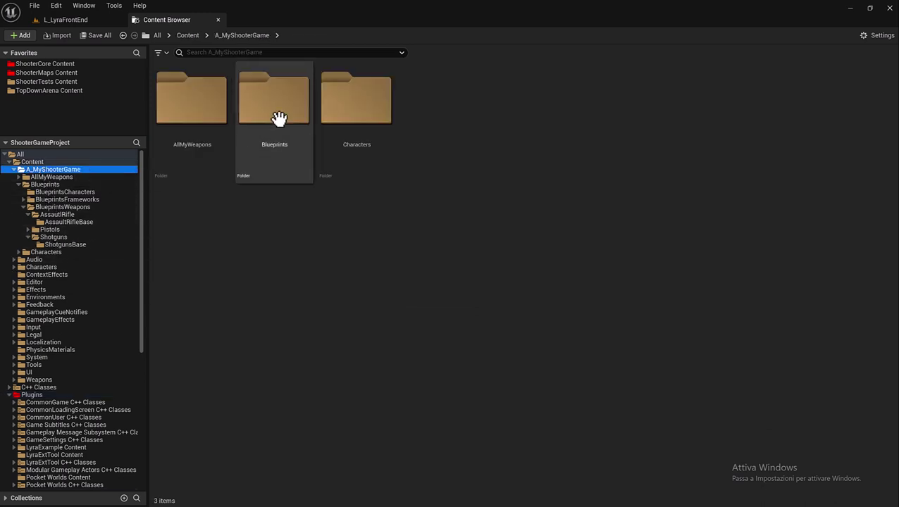
pyautogui.click(258, 120)
pyautogui.doubleClick(258, 120)
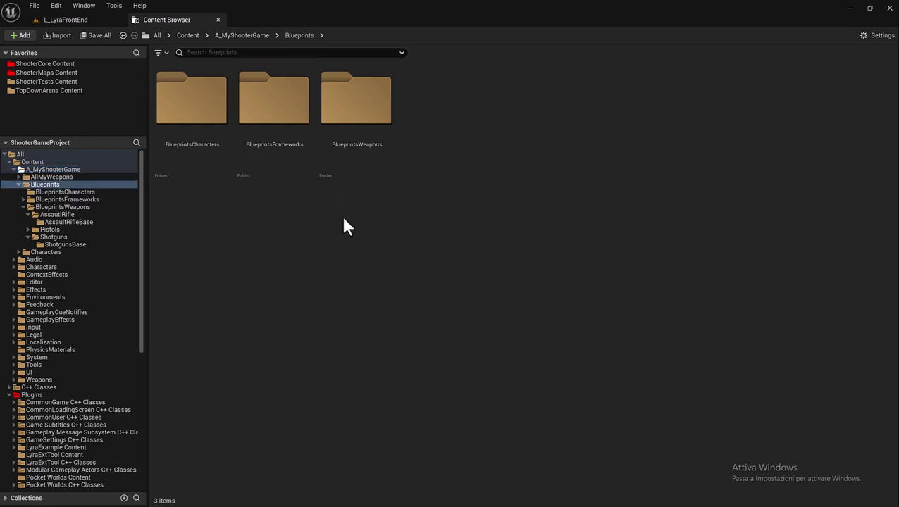
pyautogui.doubleClick(355, 163)
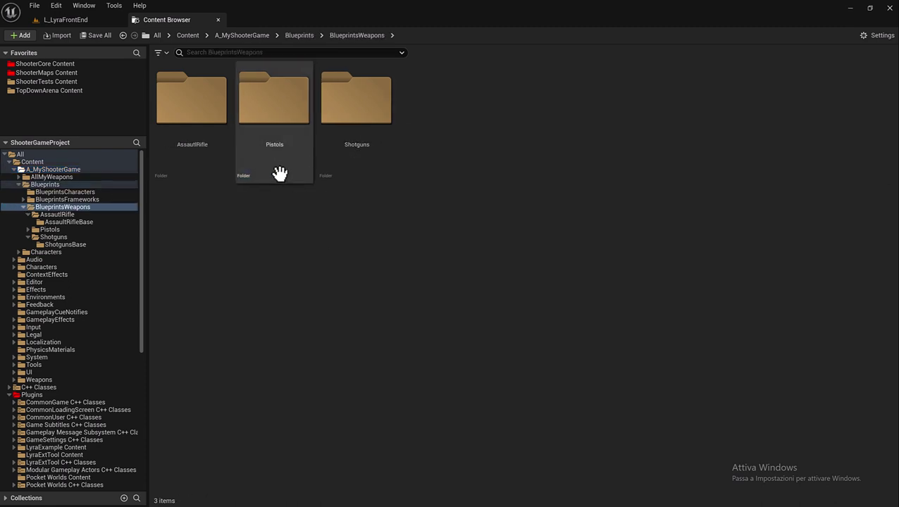
pyautogui.doubleClick(216, 156)
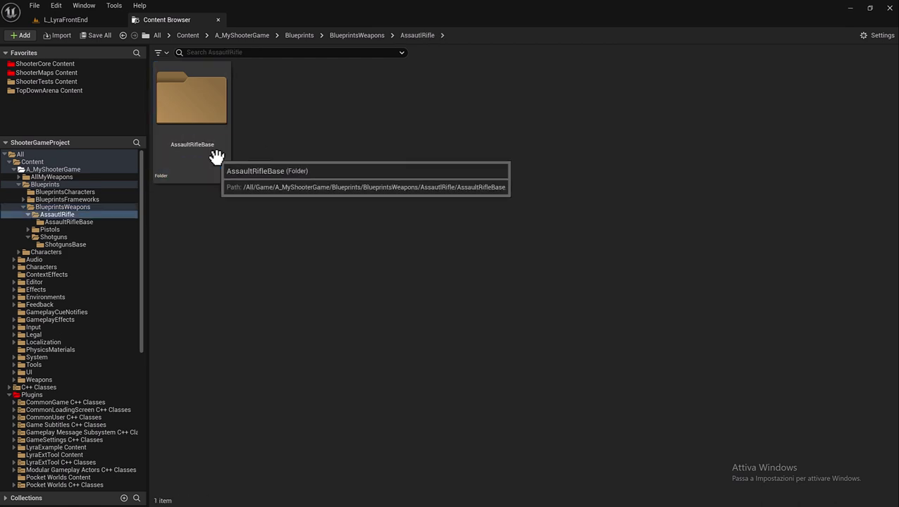
# Create a new folder named Rifle_A there, then open AssaultRifleBase
pyautogui.rightClick(286, 135)
pyautogui.click(365, 178)
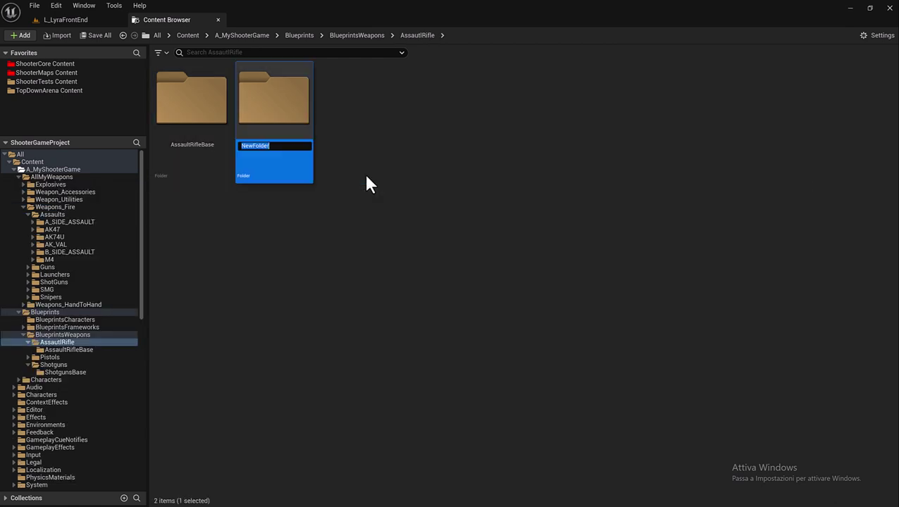
pyautogui.write('R')
pyautogui.write('ifle')
pyautogui.write('_A')
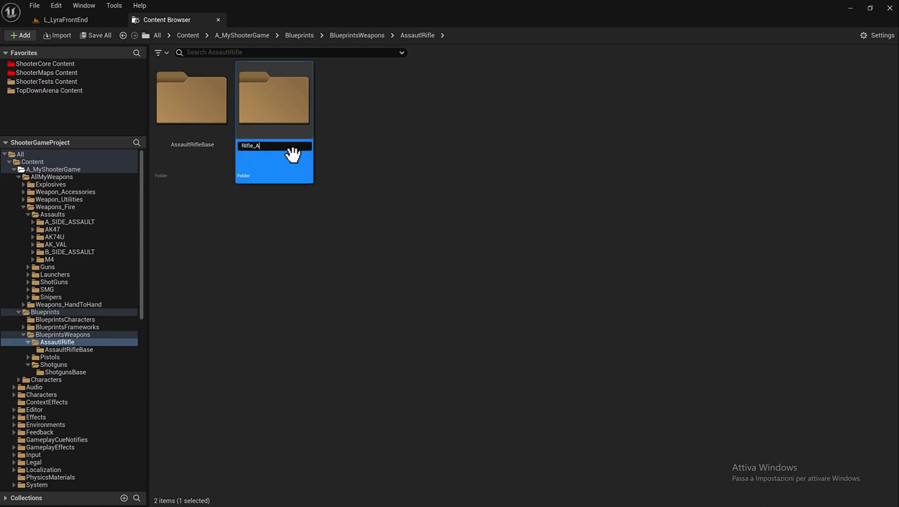
pyautogui.press('BackSpace')
pyautogui.press('BackSpace')
pyautogui.doubleClick(263, 148)
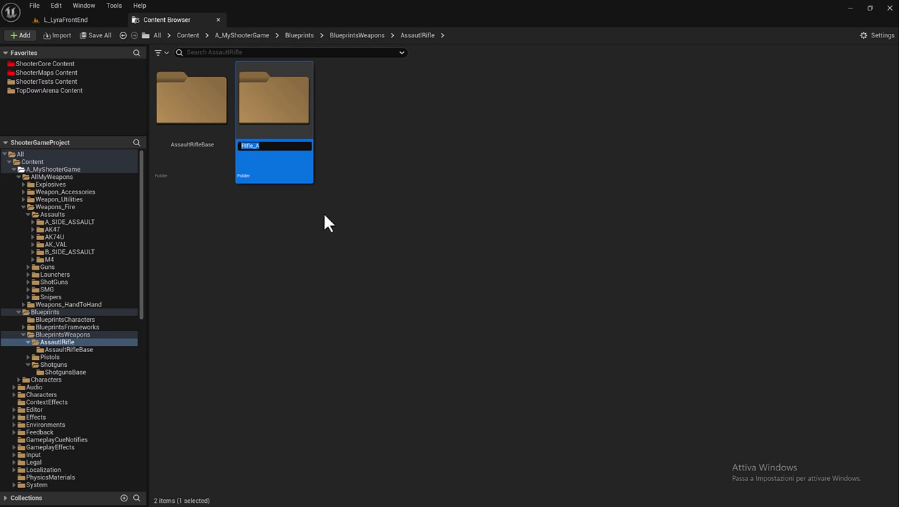
pyautogui.press('Return')
pyautogui.doubleClick(202, 105)
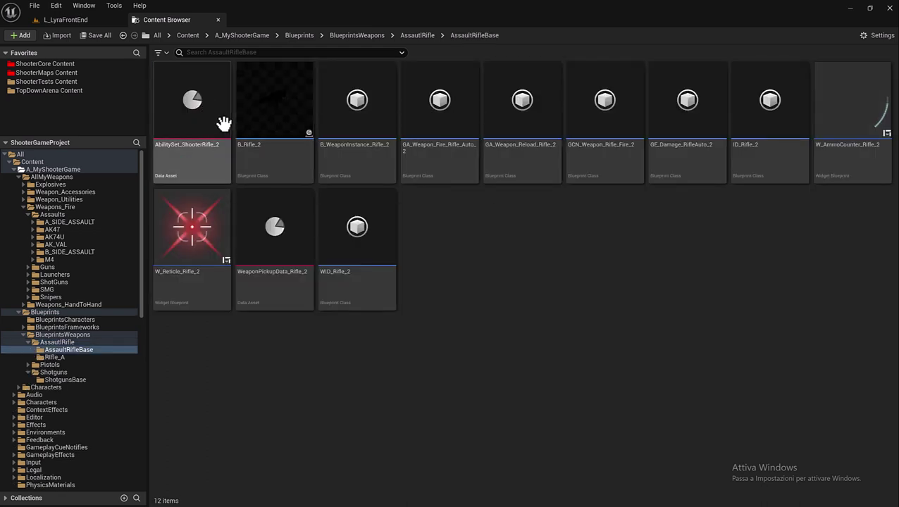
# Duplicate all twelve _2 rifle assets in AssaultRifleBase into _3 copies, dismissing the GameplayCue warning
pyautogui.click(223, 124)
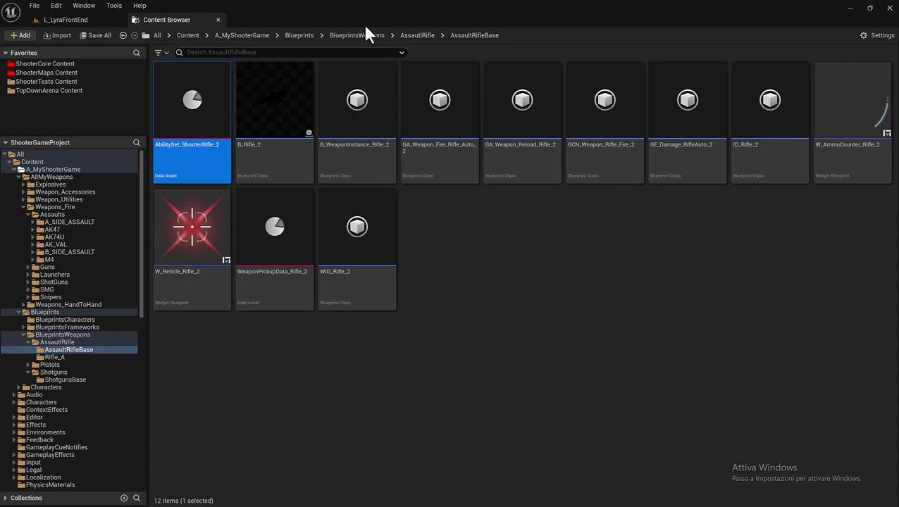
pyautogui.click(409, 35)
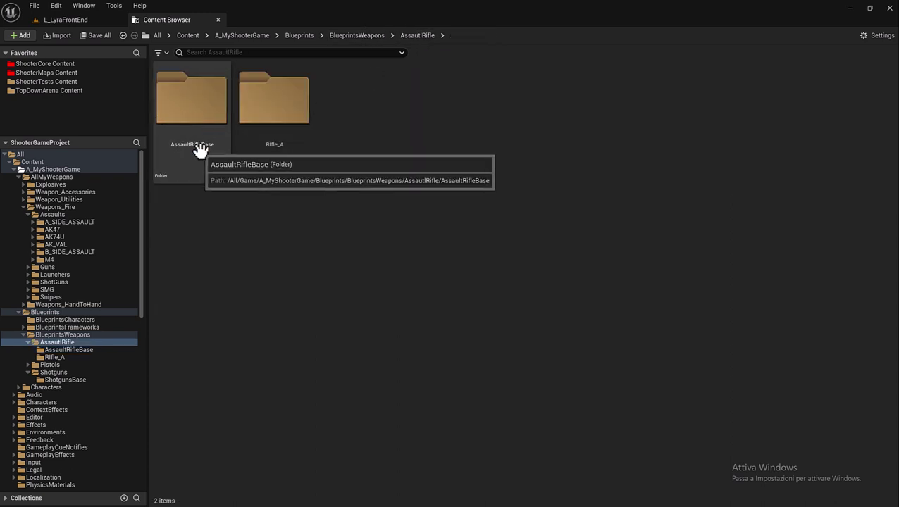
pyautogui.doubleClick(200, 115)
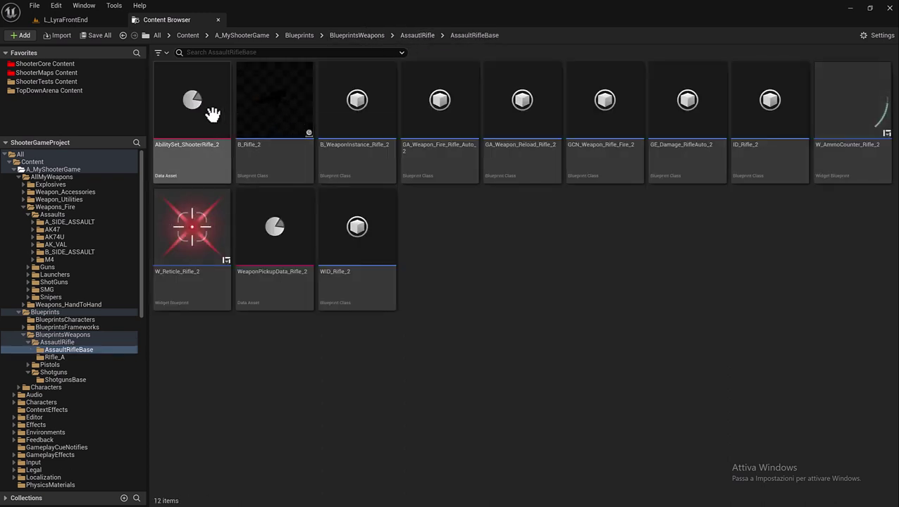
pyautogui.click(212, 114)
pyautogui.keyDown('shift'); pyautogui.click(368, 237); pyautogui.keyUp('shift')
pyautogui.rightClick(364, 137)
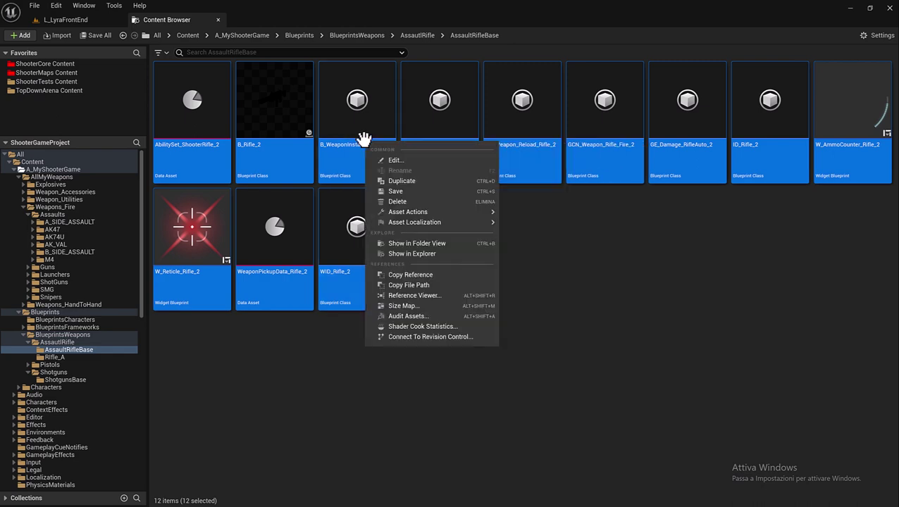
pyautogui.click(434, 181)
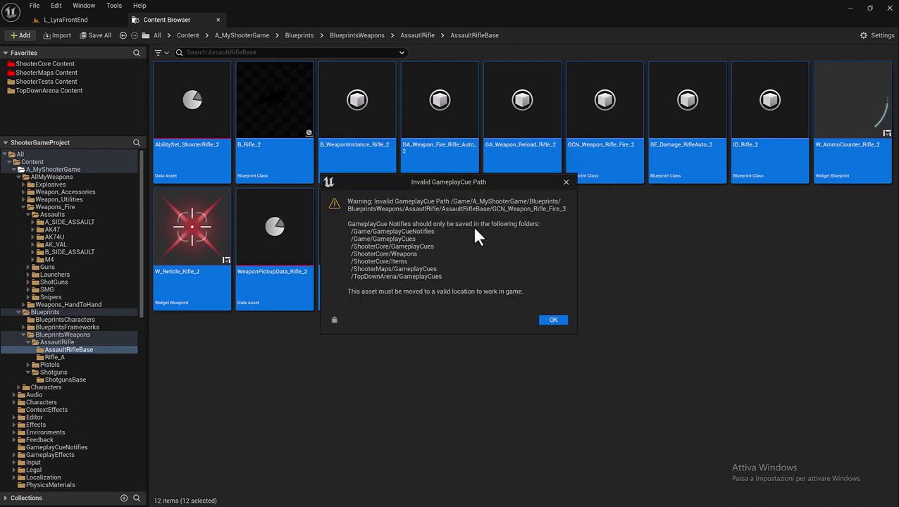
pyautogui.click(549, 321)
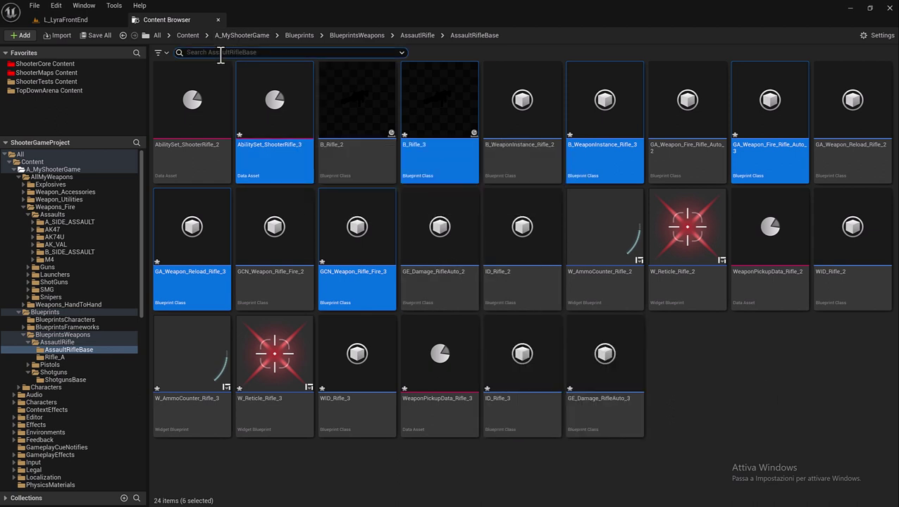
# Filter by '3', move the twelve _3 assets into Rifle_A, then clear the search and open Rifle_A
pyautogui.write('3')
pyautogui.click(195, 118)
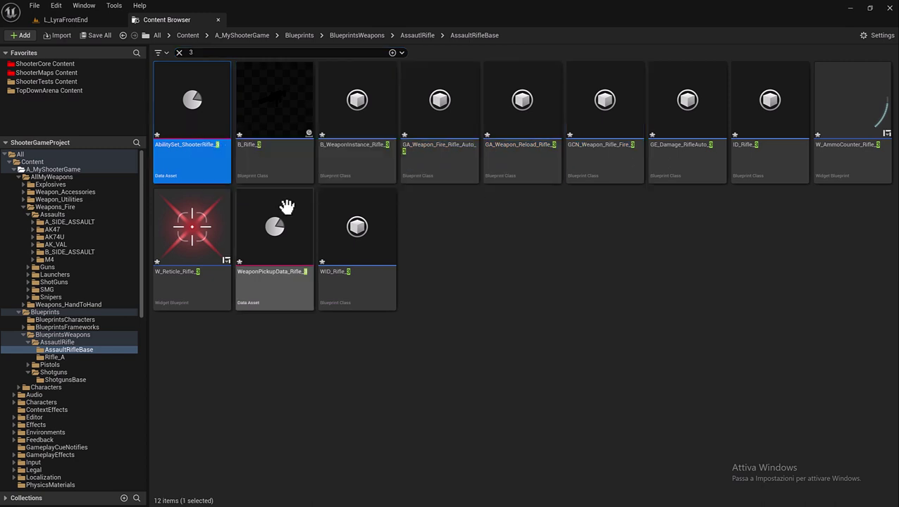
pyautogui.keyDown('shift'); pyautogui.click(356, 237); pyautogui.keyUp('shift')
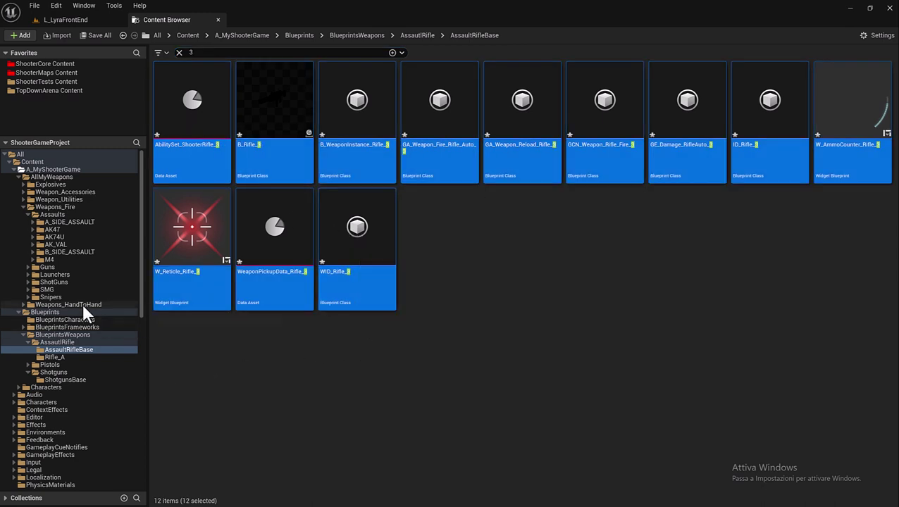
pyautogui.click(23, 206)
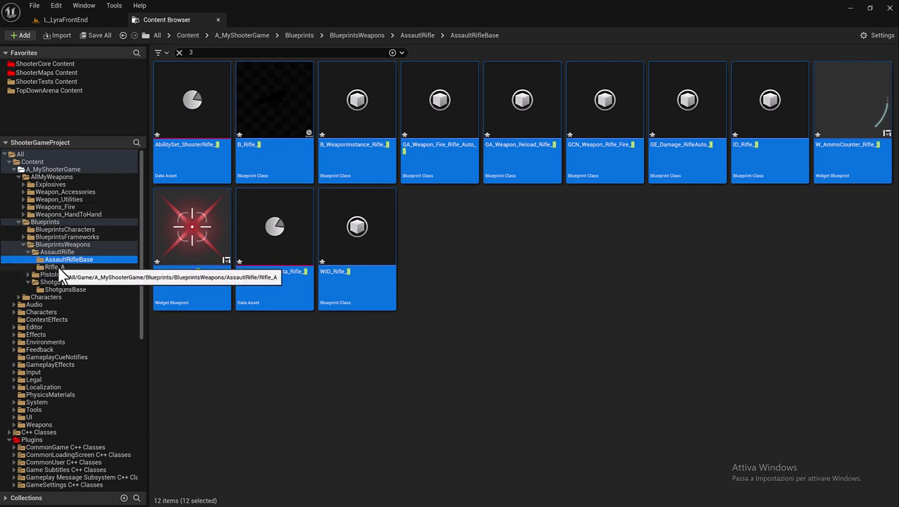
pyautogui.moveTo(201, 251); pyautogui.dragTo(79, 271)
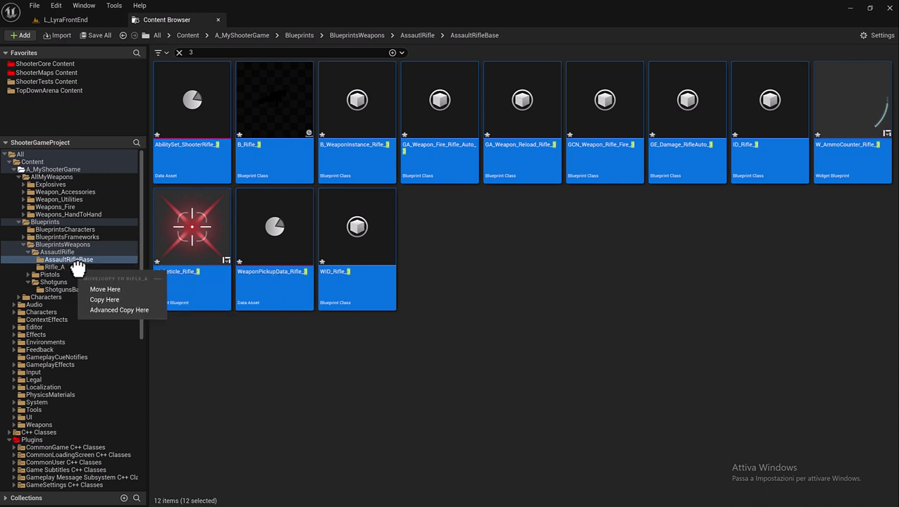
pyautogui.click(114, 291)
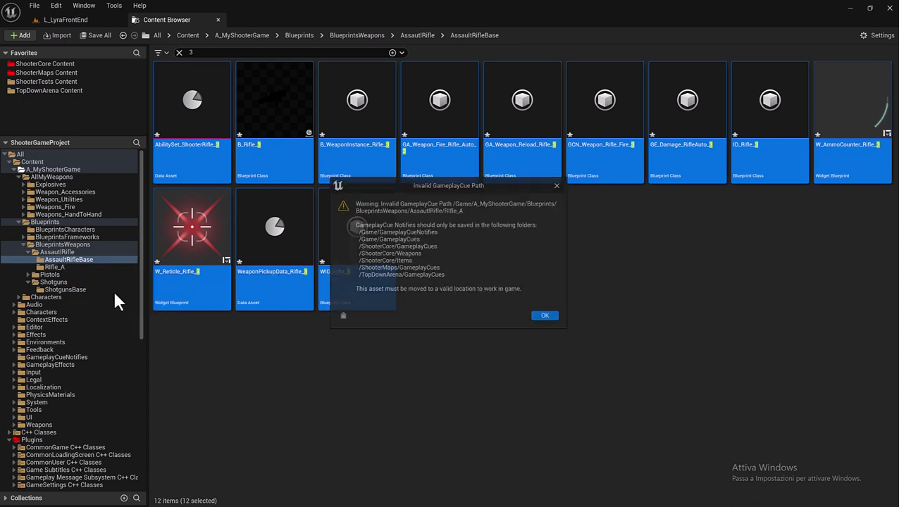
pyautogui.click(553, 320)
pyautogui.click(179, 52)
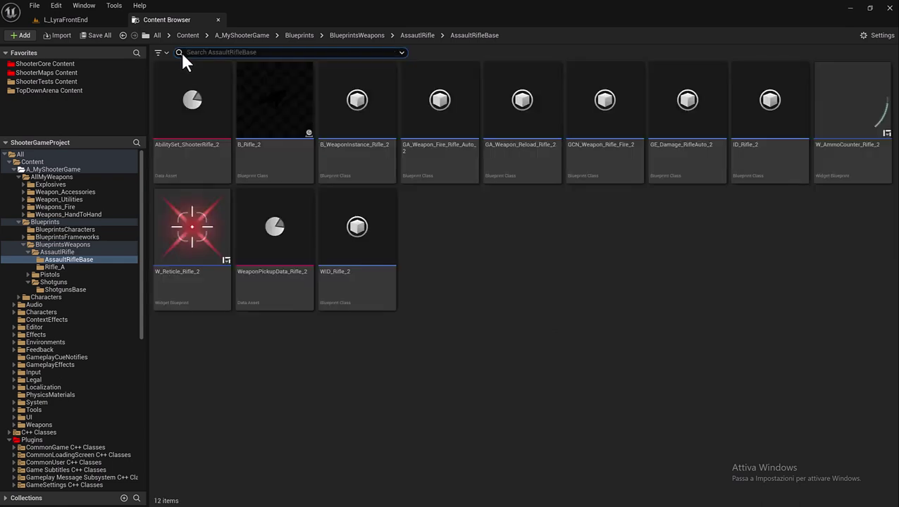
pyautogui.click(76, 267)
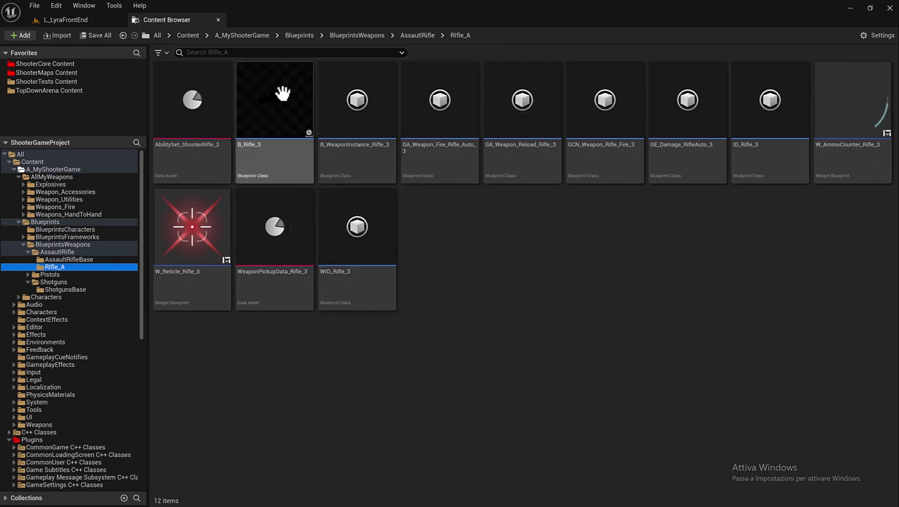
# Scroll the Content Browser tree down and expand ShooterMaps Content to show its Maps folder
pyautogui.moveTo(277, 102)
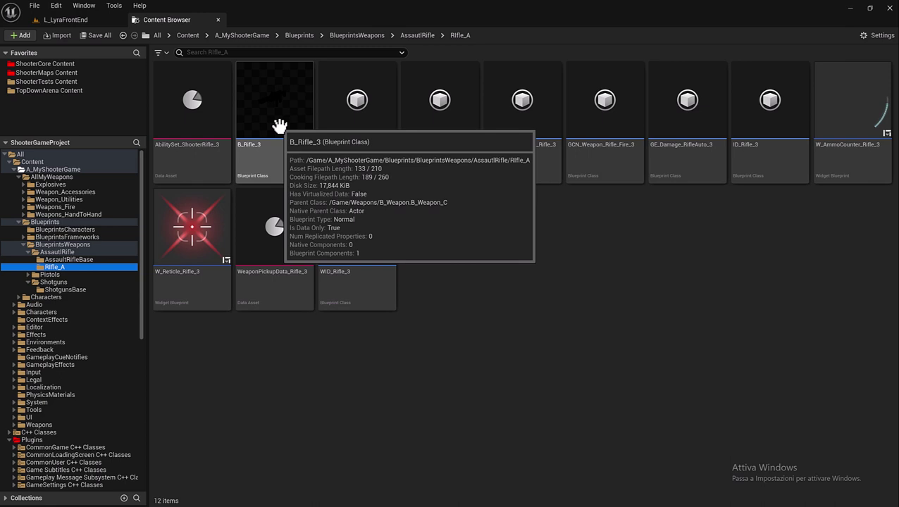
pyautogui.scroll(-5, 69, 327)
pyautogui.scroll(-5, 70, 331)
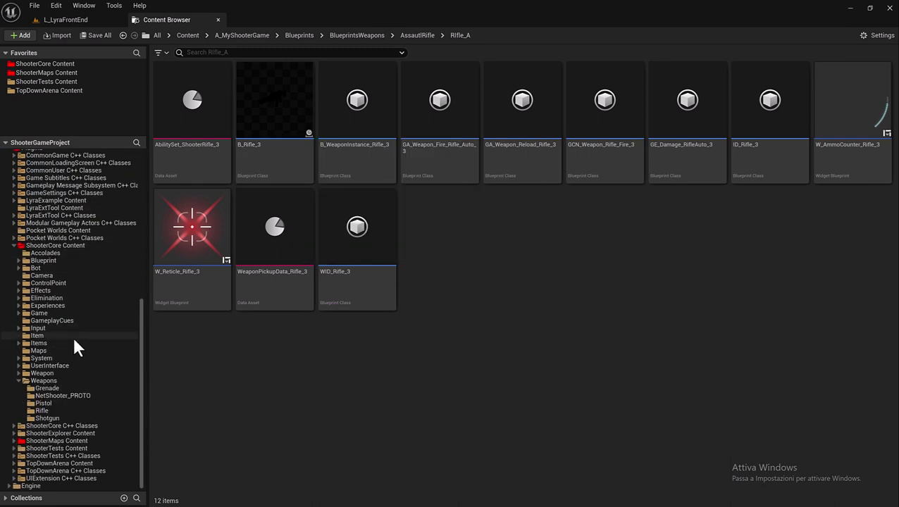
pyautogui.click(14, 441)
pyautogui.scroll(-2, 14, 444)
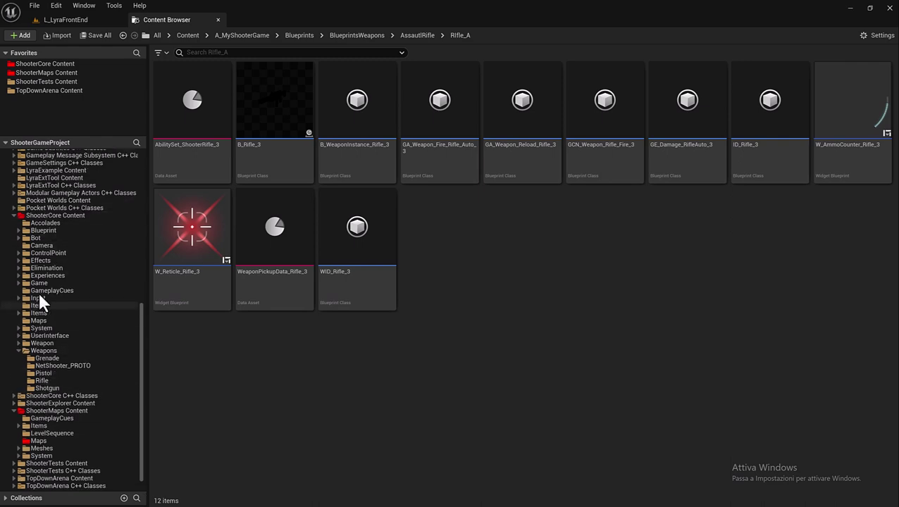
pyautogui.scroll(5, 39, 292)
pyautogui.scroll(6, 41, 289)
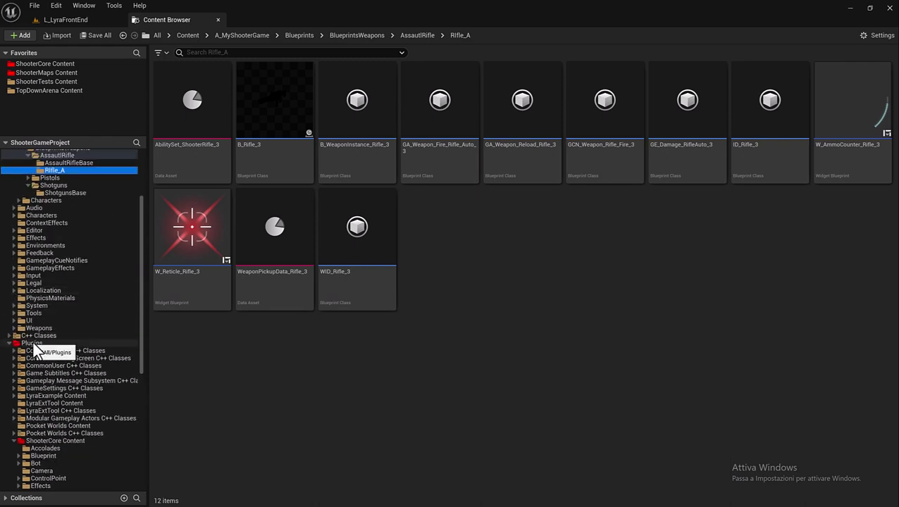
pyautogui.scroll(-9, 34, 342)
pyautogui.scroll(-2, 35, 341)
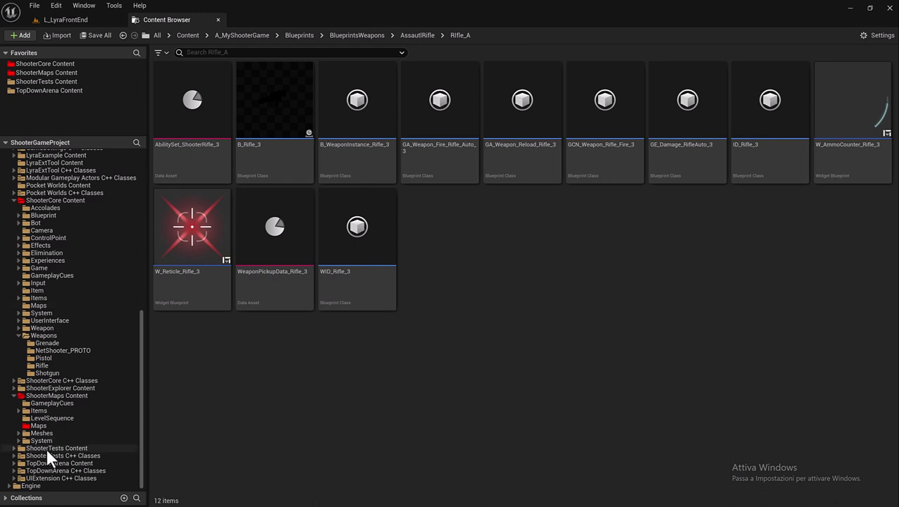
# Open the L_Expanse level from ShooterMaps Content's Maps folder
pyautogui.click(43, 426)
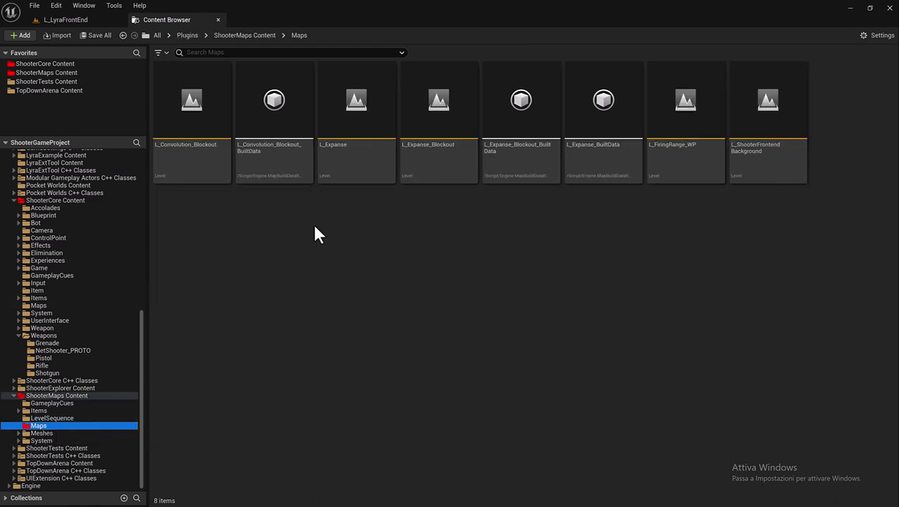
pyautogui.click(336, 176)
pyautogui.doubleClick(337, 176)
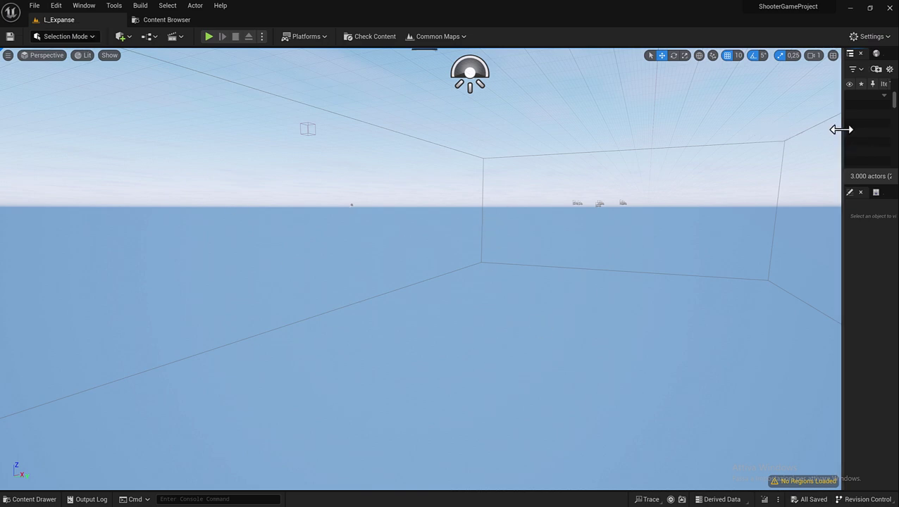
# In World Partition, select a region covering the whole map and load it
pyautogui.moveTo(842, 129); pyautogui.dragTo(666, 138)
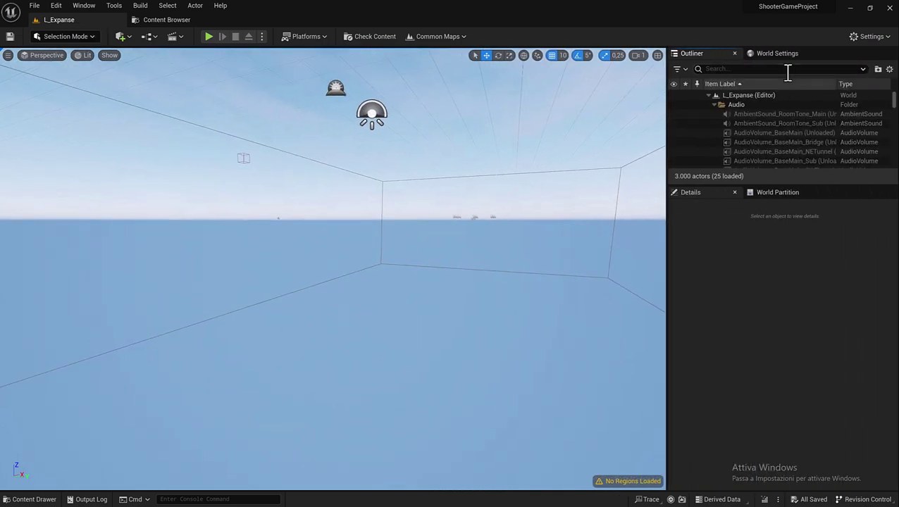
pyautogui.click(755, 193)
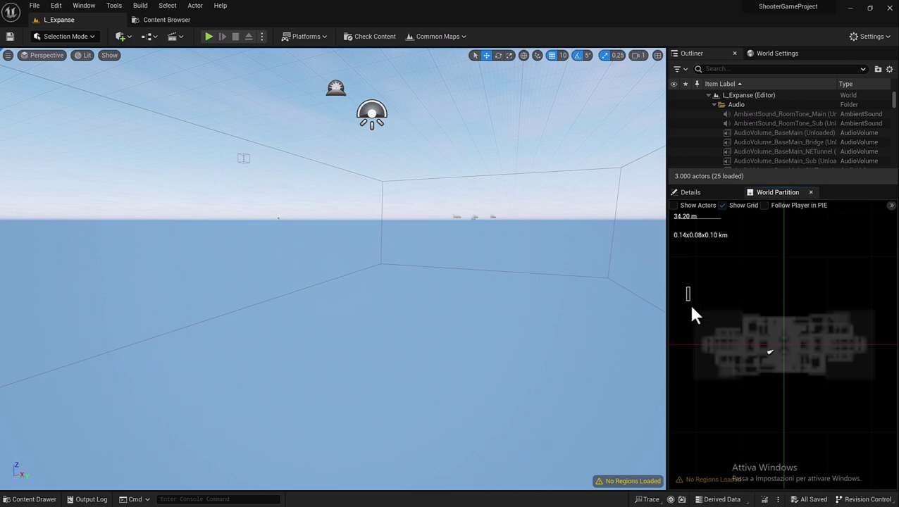
pyautogui.moveTo(691, 308); pyautogui.dragTo(884, 392)
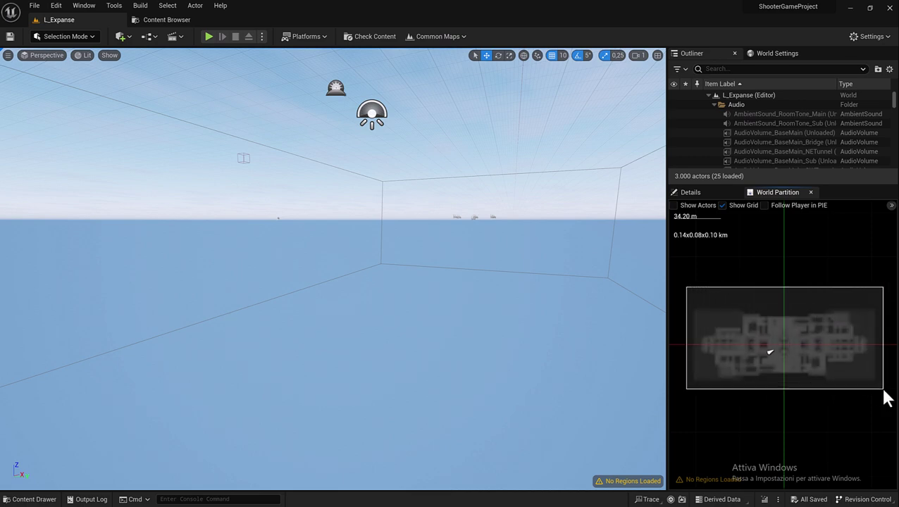
pyautogui.rightClick(795, 326)
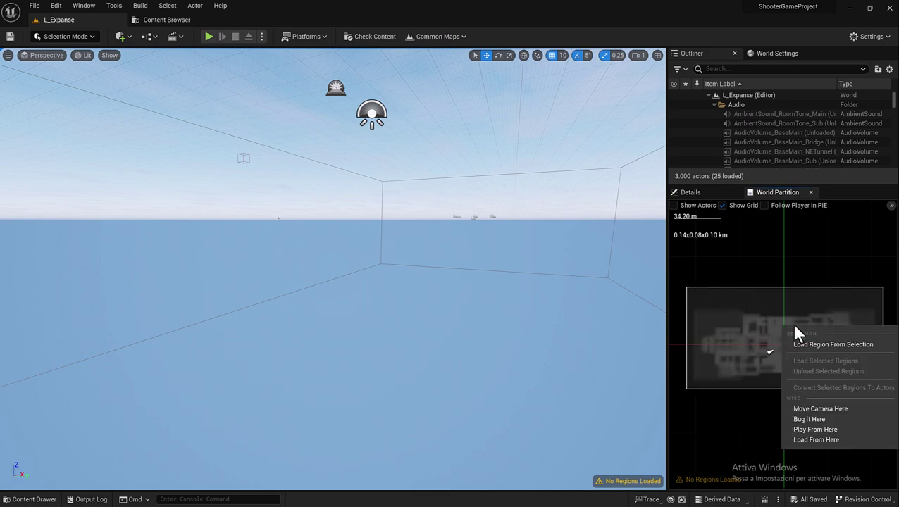
pyautogui.click(850, 347)
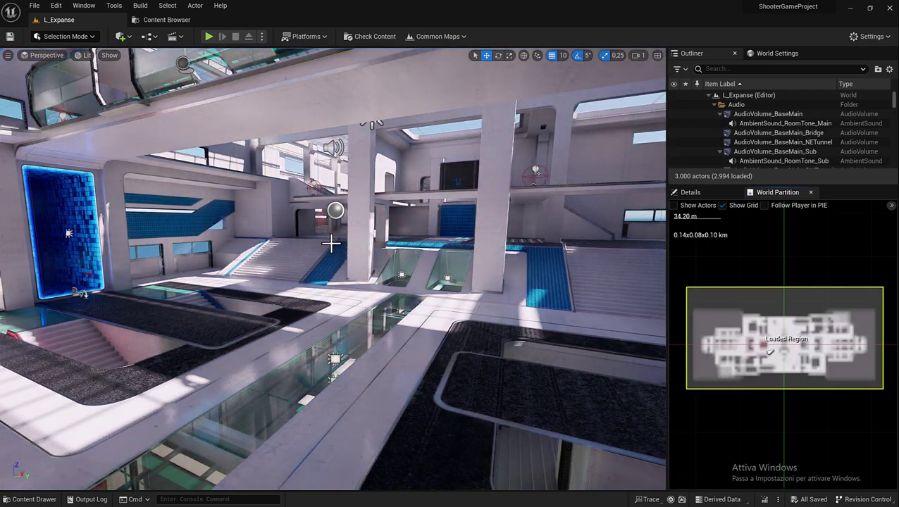
# Fly into the red-carpet corridor and select the B_WeaponSpawner9 actor
pyautogui.moveTo(330, 243); pyautogui.dragTo(212, 276, button='right')
pyautogui.click(366, 233)
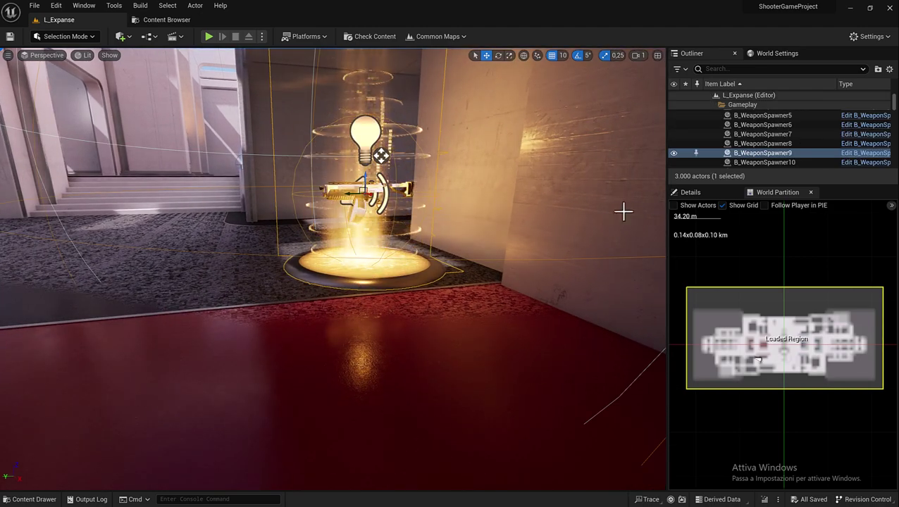
pyautogui.moveTo(366, 233); pyautogui.dragTo(331, 212, button='right')
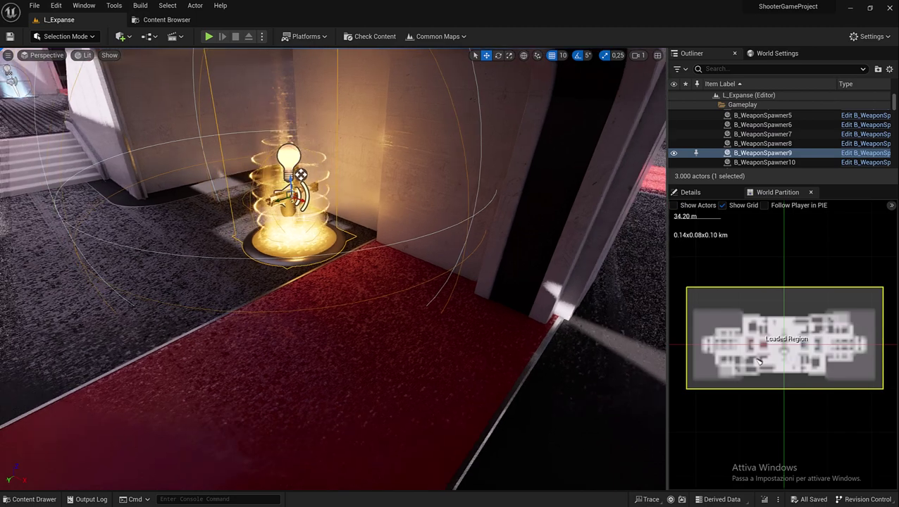
pyautogui.keyDown('alt'); pyautogui.moveTo(331, 211); pyautogui.dragTo(451, 211); pyautogui.keyUp('alt')
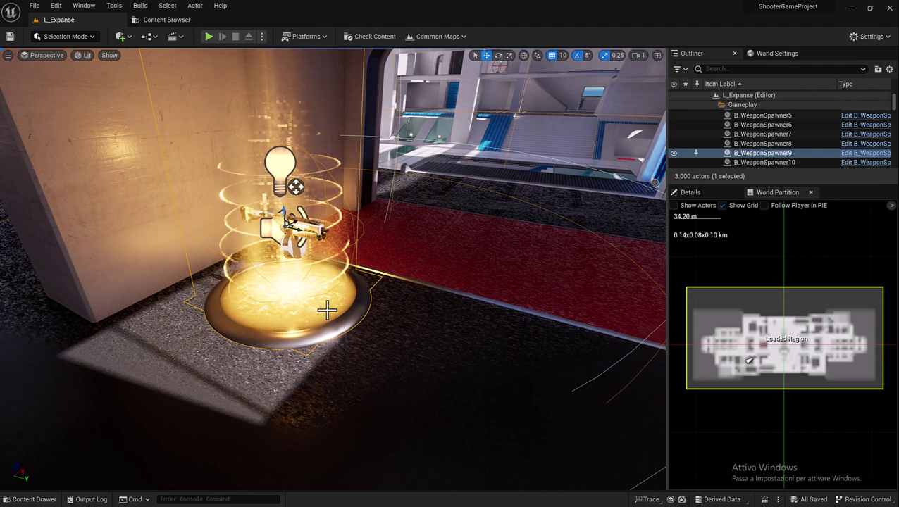
# Review B_WeaponSpawner9's Details, including its transform and World Partition settings
pyautogui.click(709, 195)
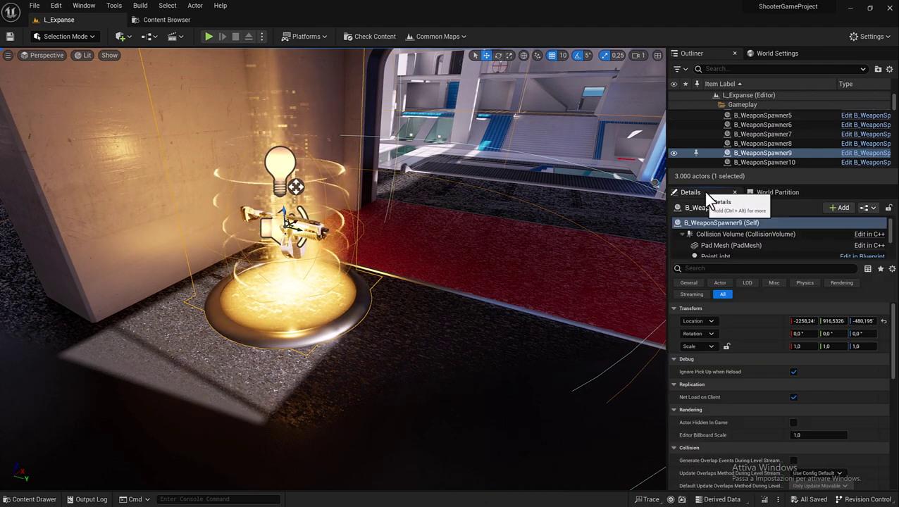
pyautogui.scroll(-5, 730, 320)
pyautogui.scroll(-5, 733, 319)
pyautogui.scroll(-5, 735, 321)
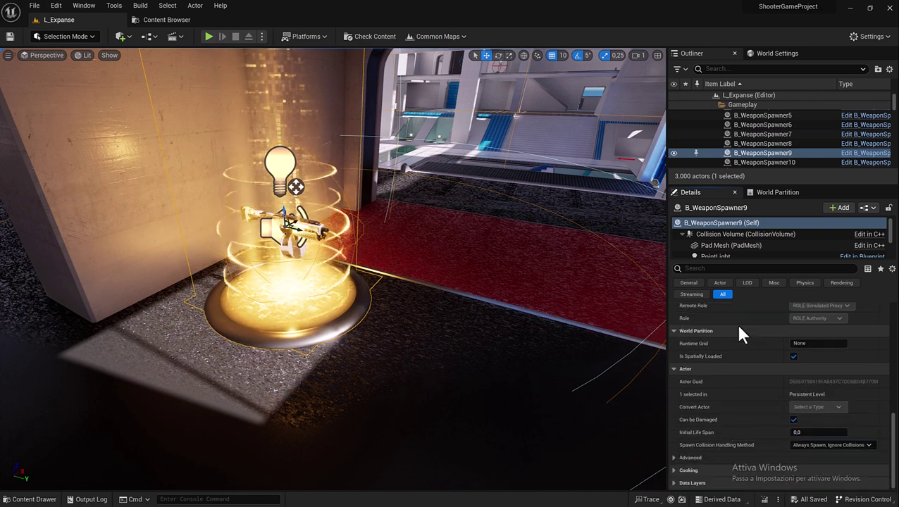
pyautogui.scroll(8, 788, 359)
pyautogui.scroll(5, 784, 356)
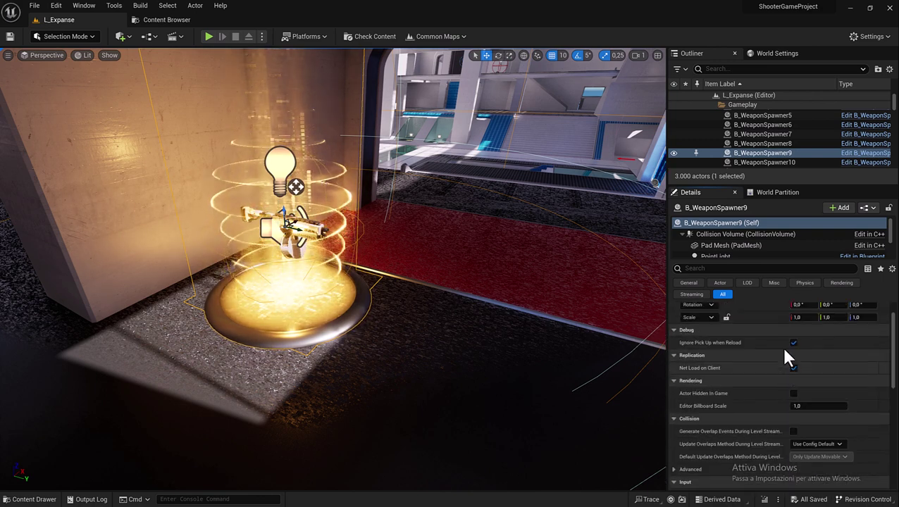
pyautogui.scroll(2, 781, 345)
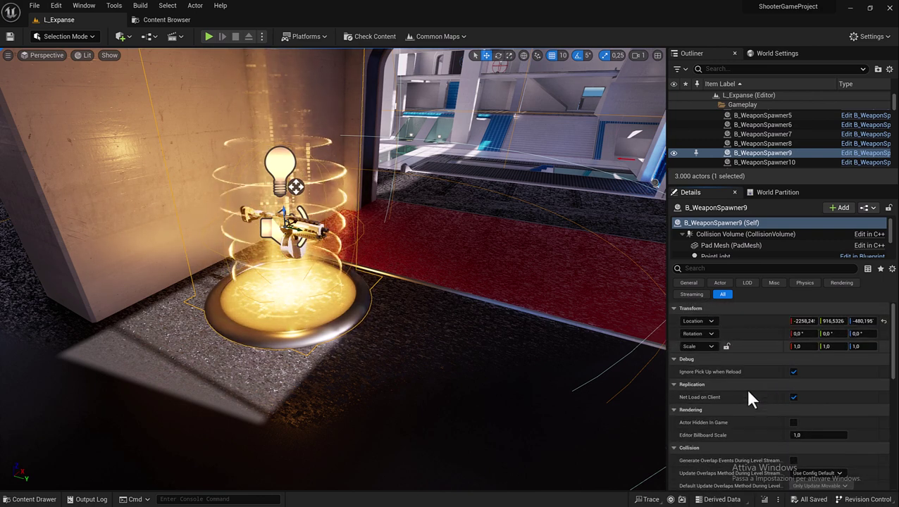
# Show the Rifle_A folder under BlueprintsWeapons/AssaultRifle in the Content Browser
pyautogui.click(151, 22)
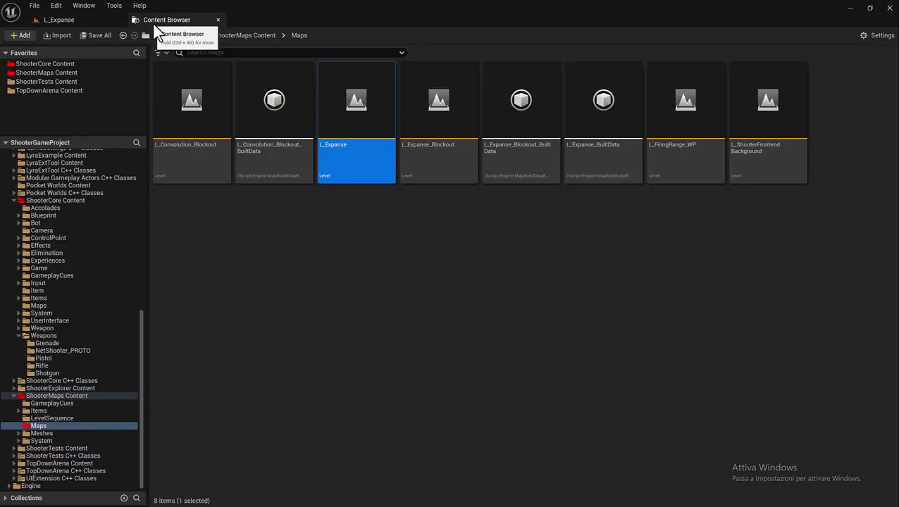
pyautogui.scroll(5, 74, 226)
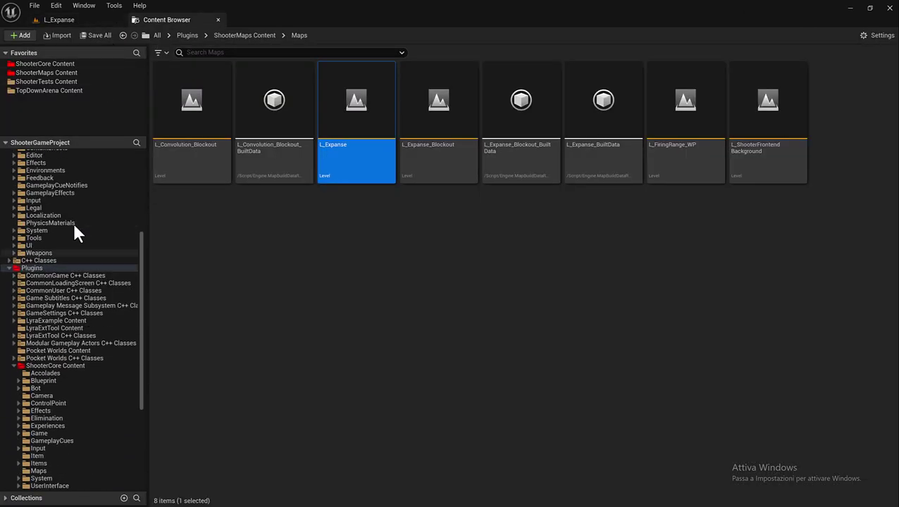
pyautogui.scroll(5, 73, 219)
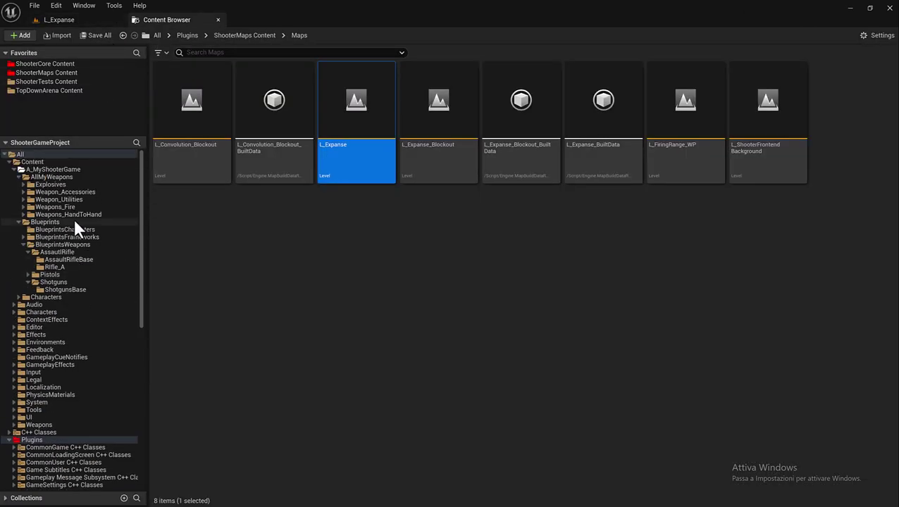
pyautogui.click(59, 267)
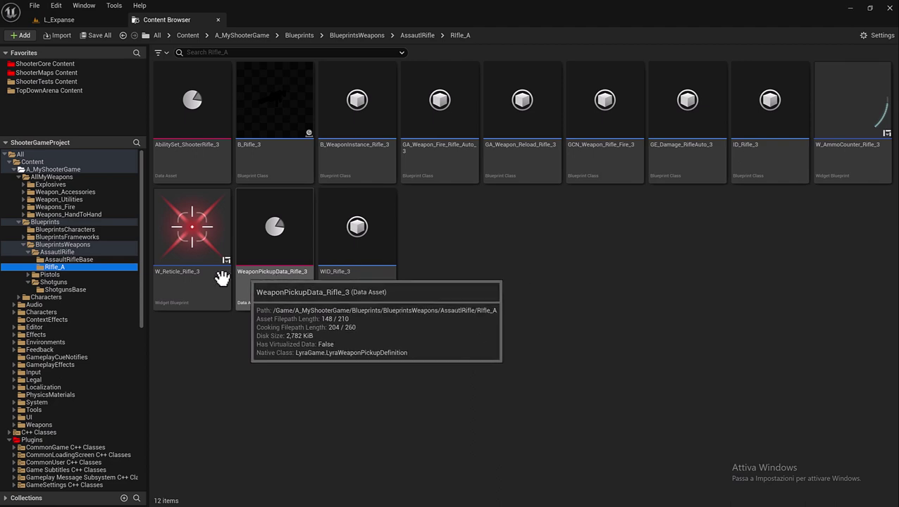
pyautogui.click(63, 20)
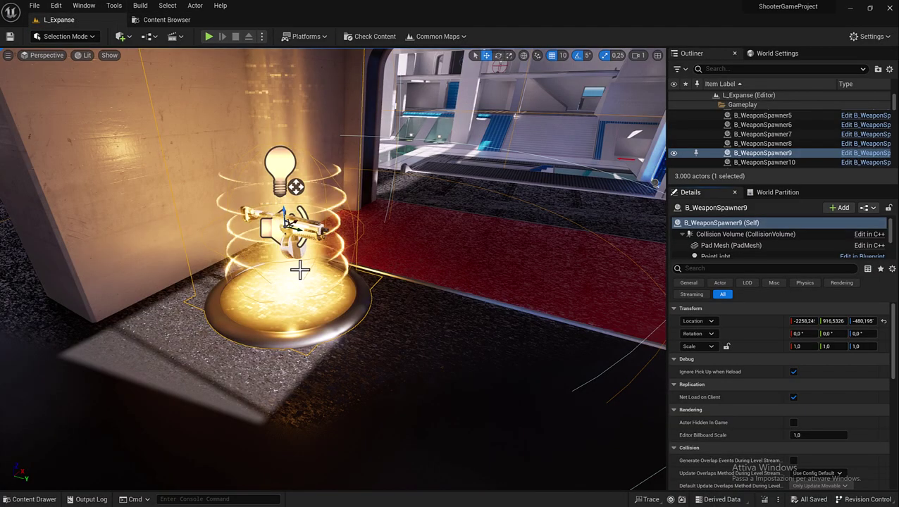
pyautogui.click(173, 21)
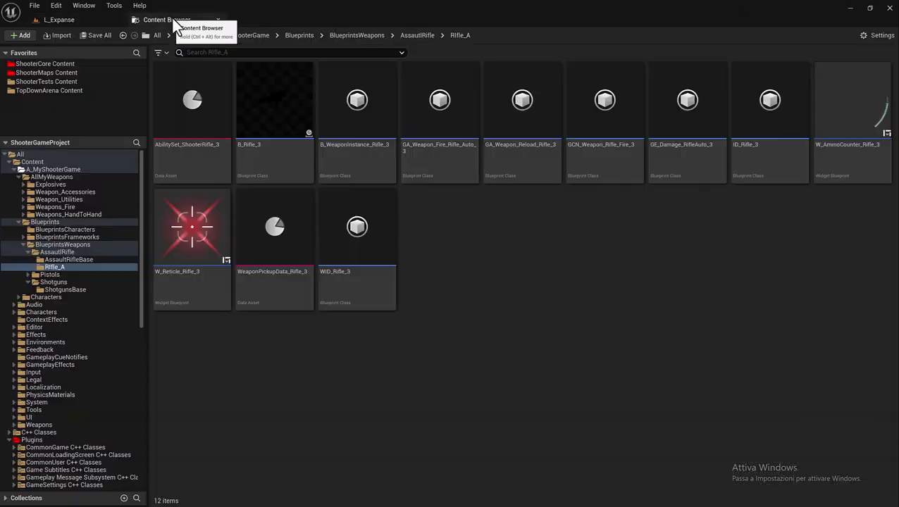
# Open WeaponPickupData_Rifle_3, dock its editor in the main window, and expand Pickup
pyautogui.doubleClick(290, 276)
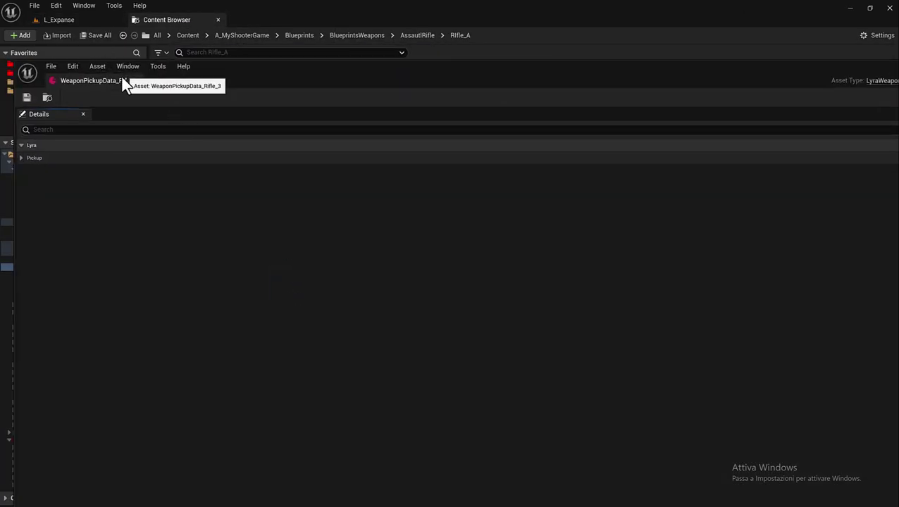
pyautogui.moveTo(110, 75); pyautogui.dragTo(285, 17)
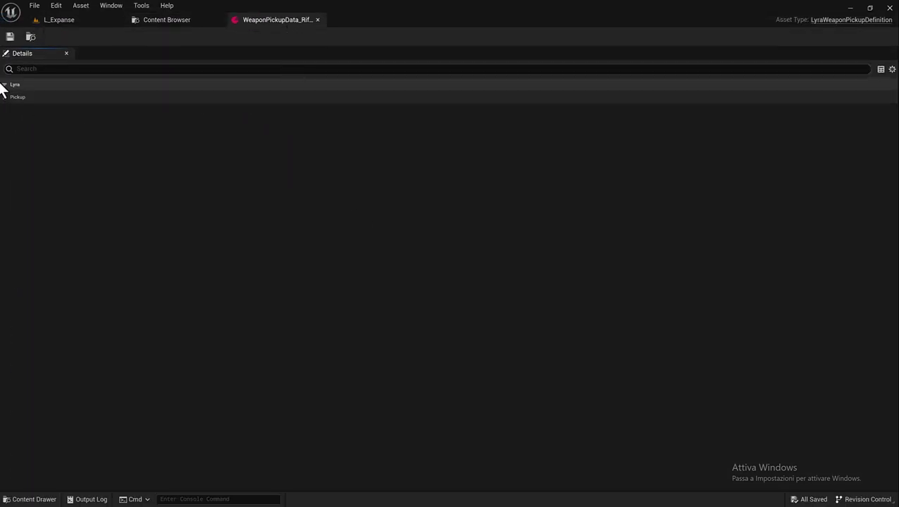
pyautogui.click(4, 95)
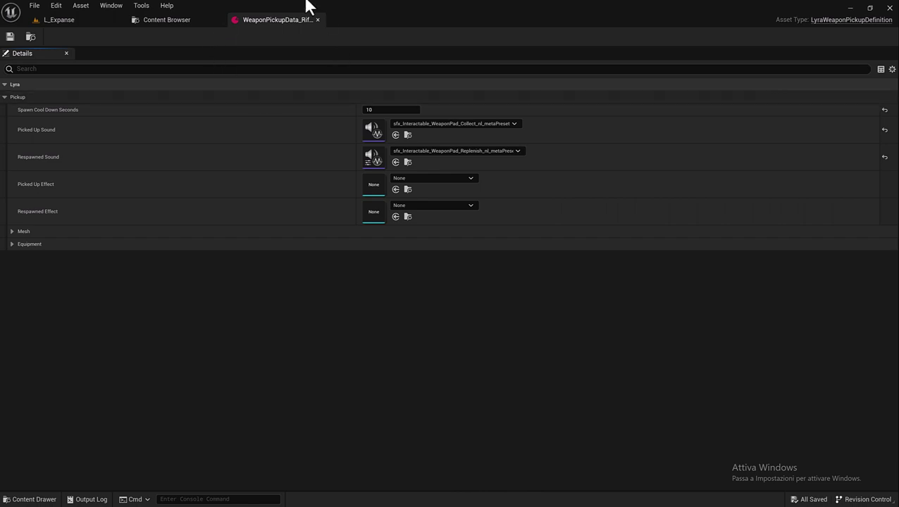
# Glance at B_WeaponInstance_Rifle_3's options, revisit the pickup data editor, and return to Rifle_A
pyautogui.click(166, 20)
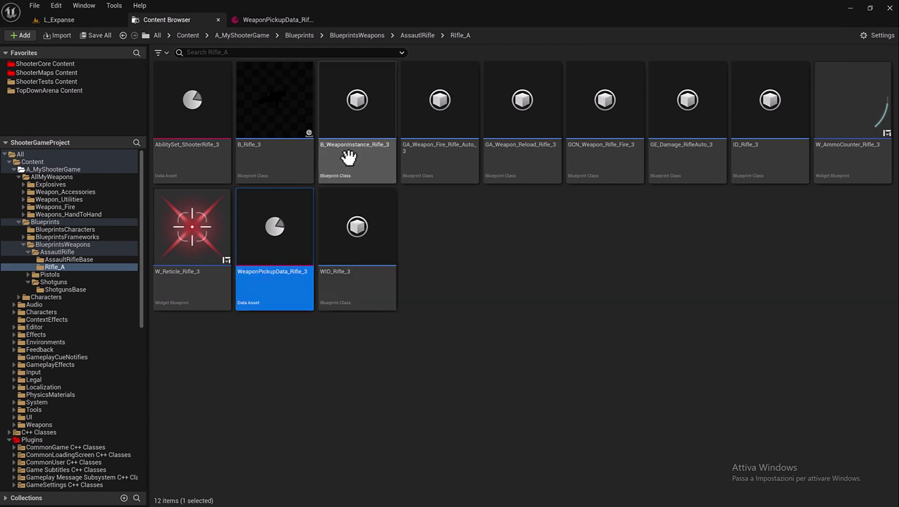
pyautogui.rightClick(328, 176)
pyautogui.click(475, 260)
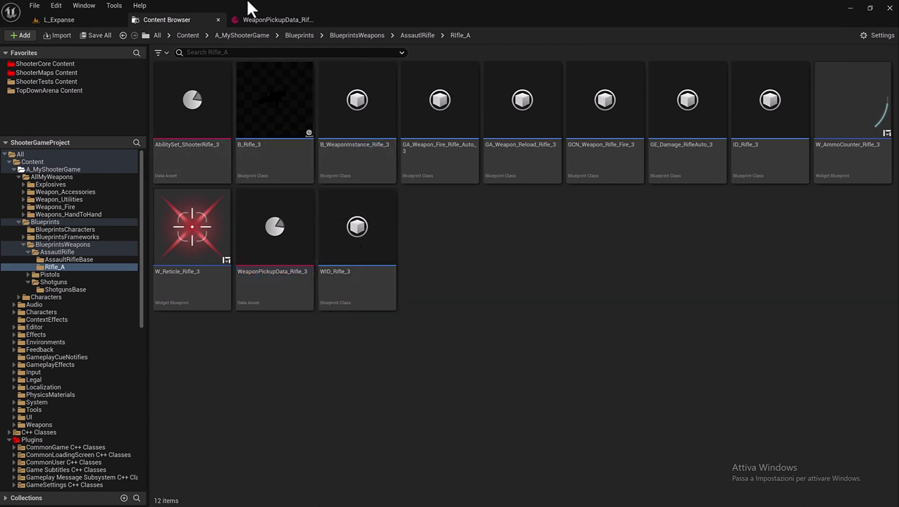
pyautogui.click(274, 23)
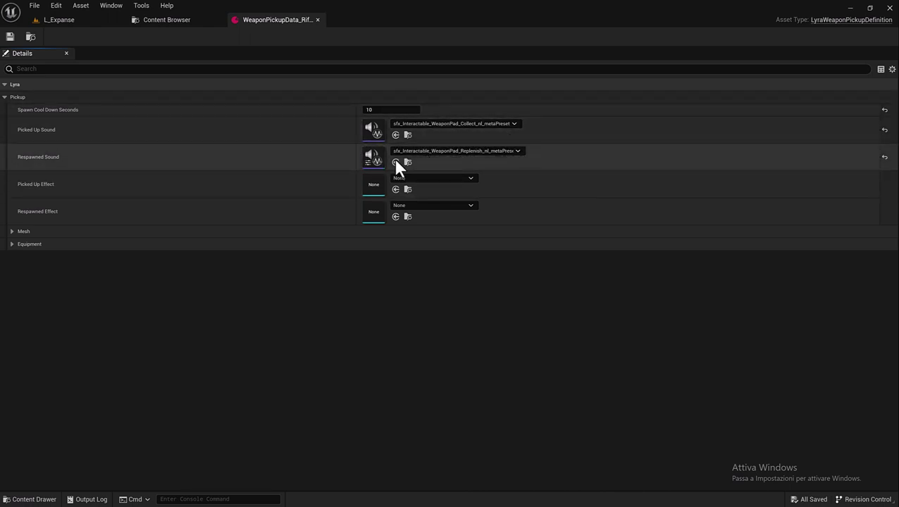
pyautogui.click(173, 19)
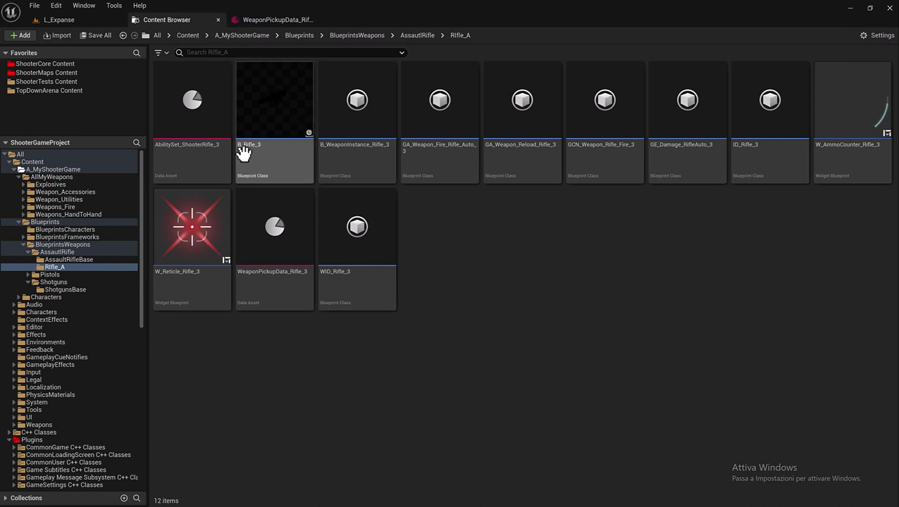
pyautogui.moveTo(259, 148)
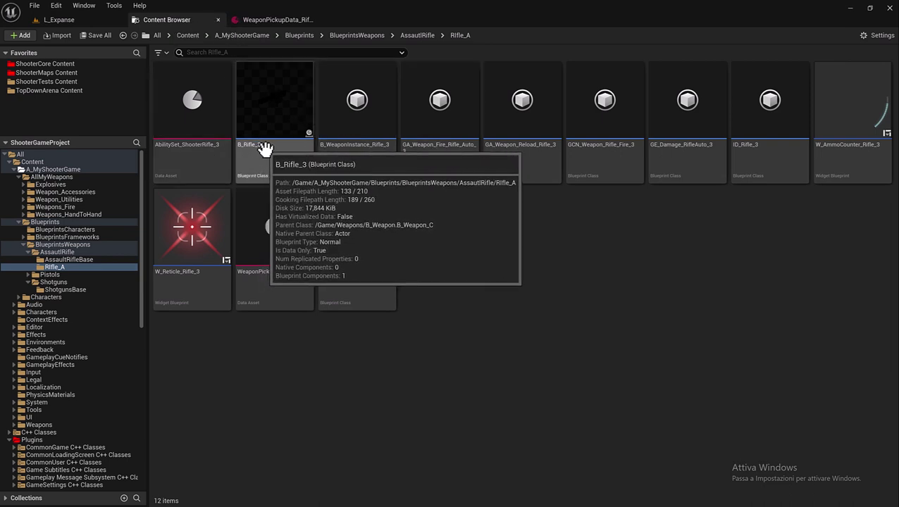
# Rename the B_Rifle_3 blueprint to BP_Rifle_A
pyautogui.click(259, 155)
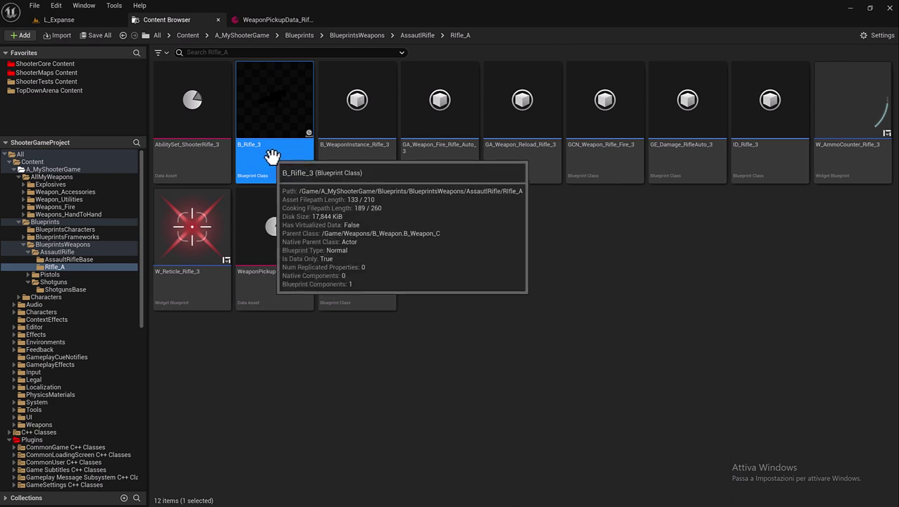
pyautogui.press('F2')
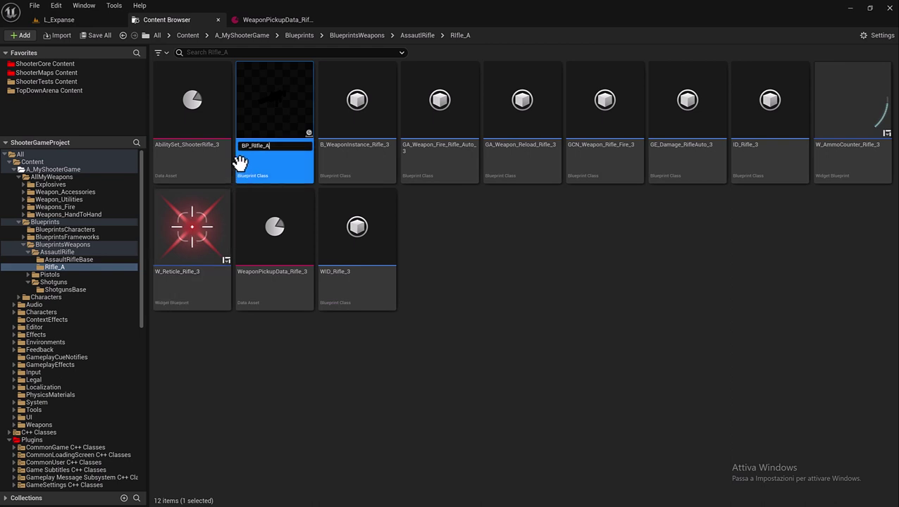
pyautogui.press('Return')
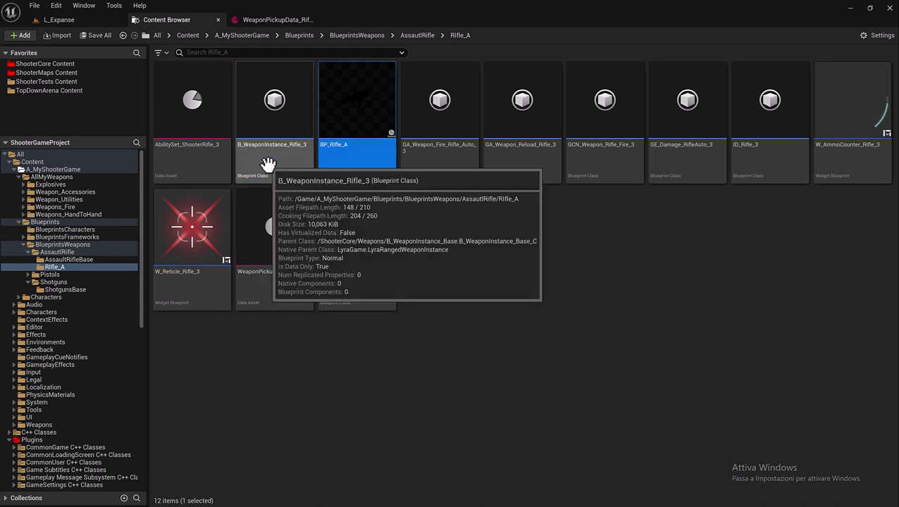
# Rename AbilitySet_ShooterRifle_3 to WID_Rifle_A and close the weapon pickup data editor
pyautogui.click(462, 265)
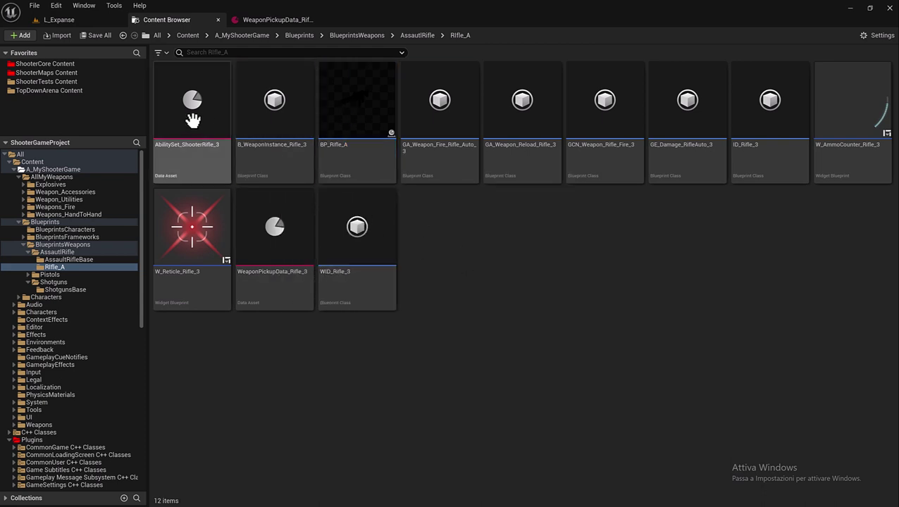
pyautogui.click(187, 160)
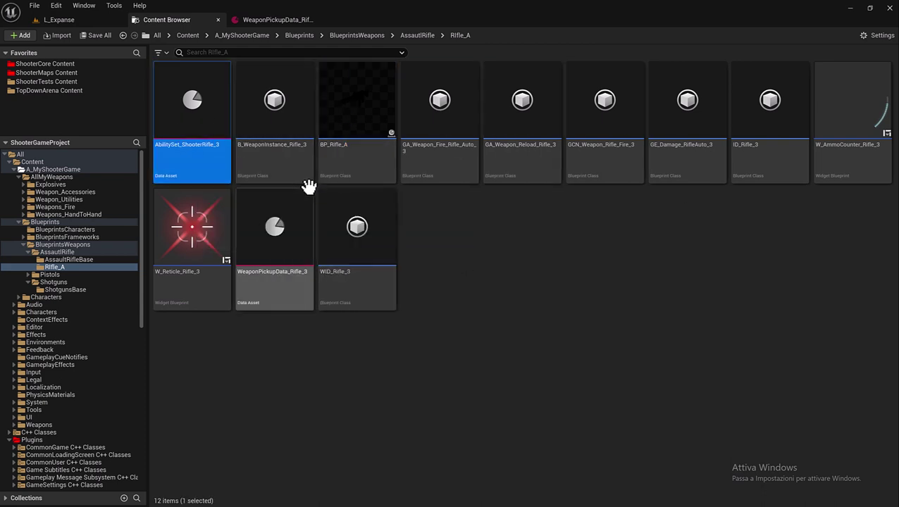
pyautogui.press('F2')
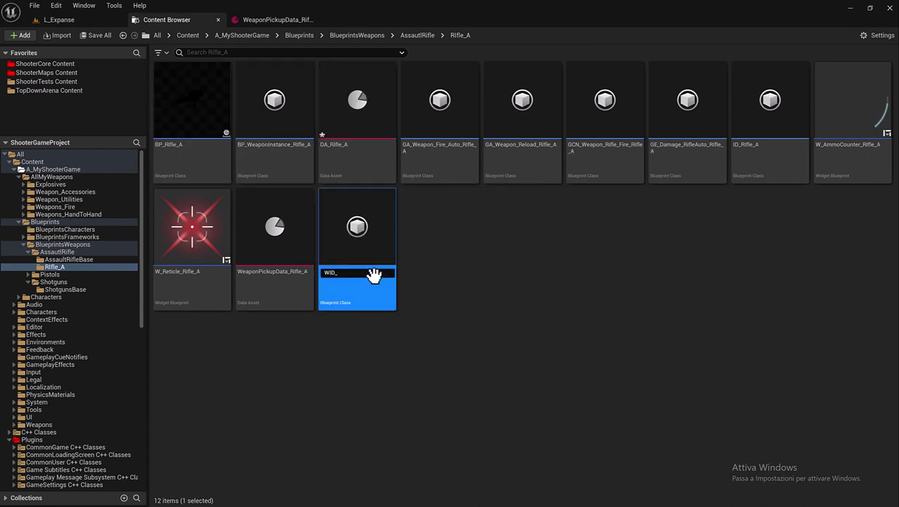
pyautogui.press('Return')
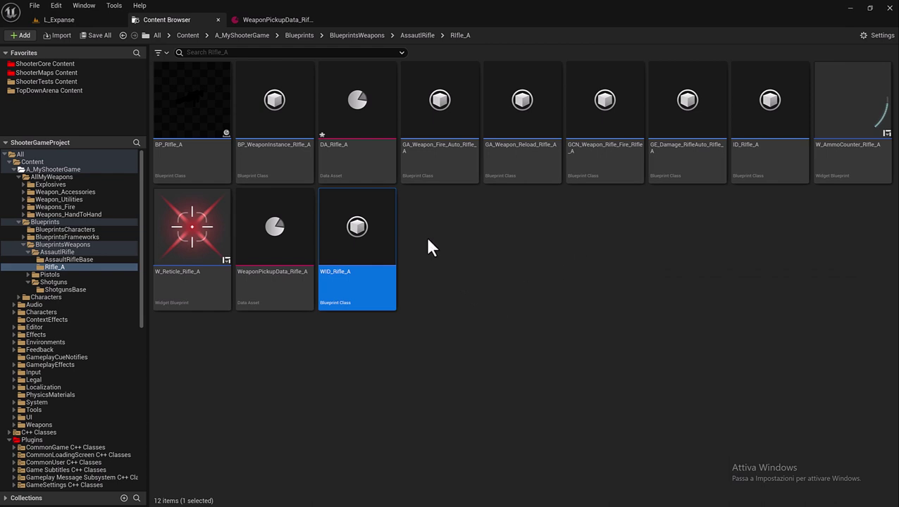
pyautogui.click(318, 20)
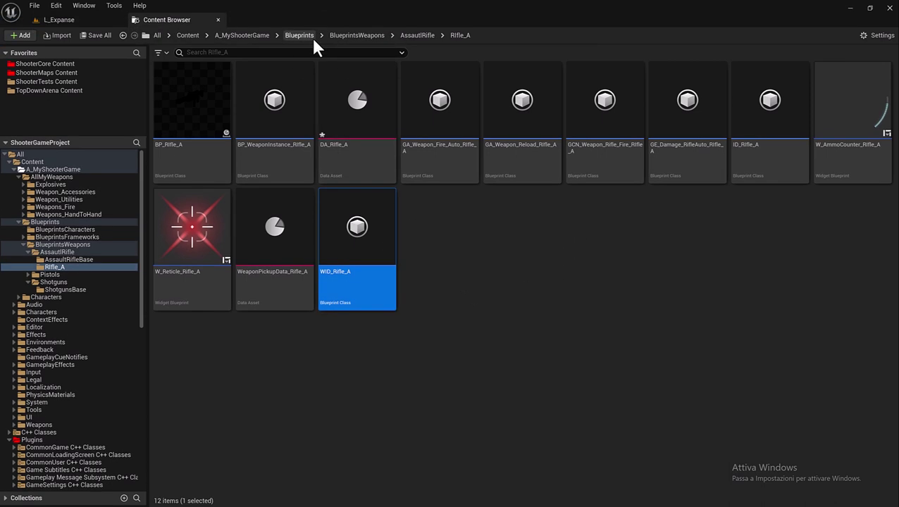
# Review WeaponPickupData_Rifle_A's Mesh and Equipment settings, save it, and return to the Rifle_A assets
pyautogui.doubleClick(282, 285)
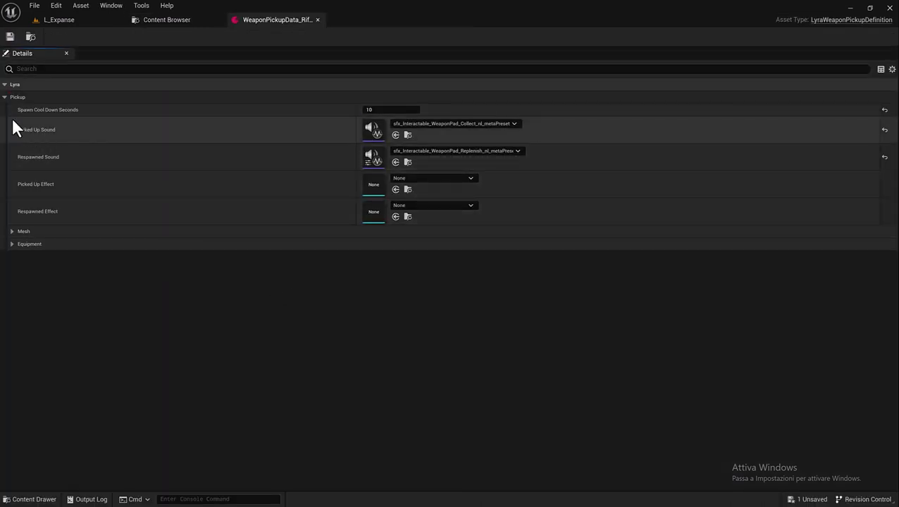
pyautogui.click(10, 231)
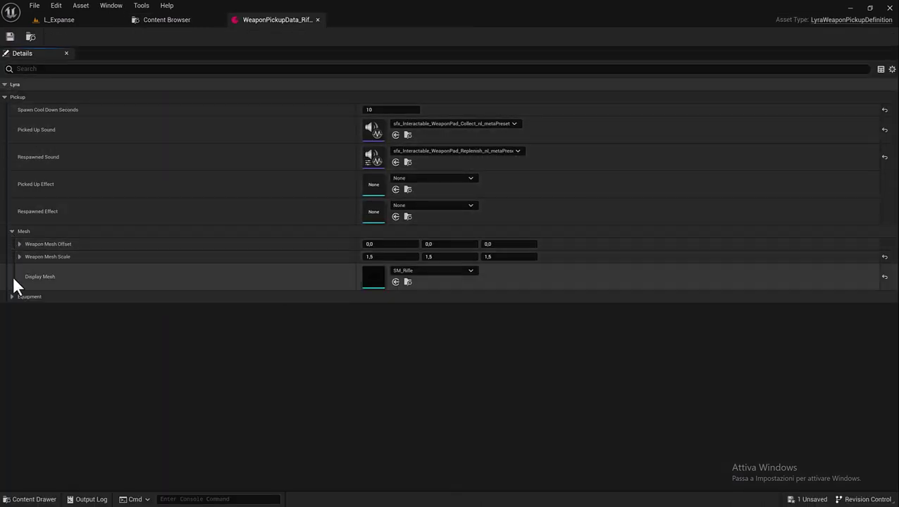
pyautogui.click(12, 297)
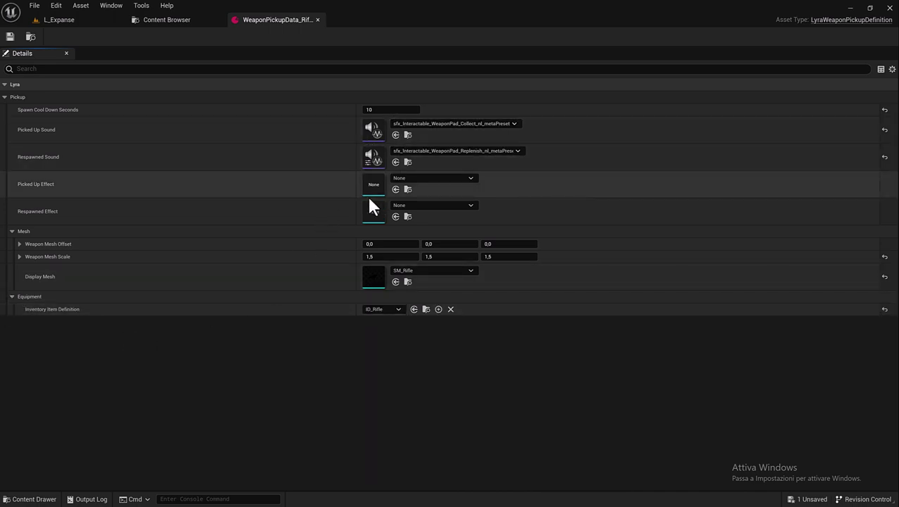
pyautogui.hotkey('ctrl', 'b')
pyautogui.click(301, 28)
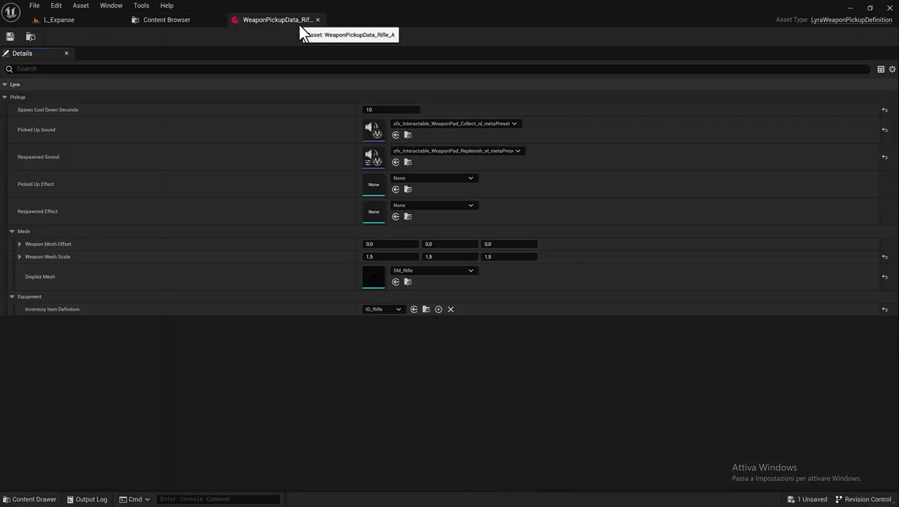
pyautogui.hotkey('ctrl', 's')
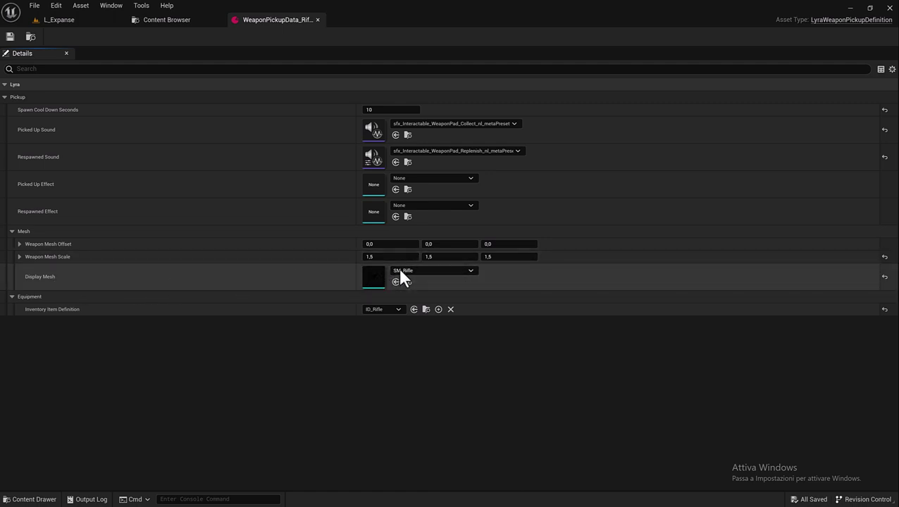
pyautogui.click(144, 10)
pyautogui.click(168, 20)
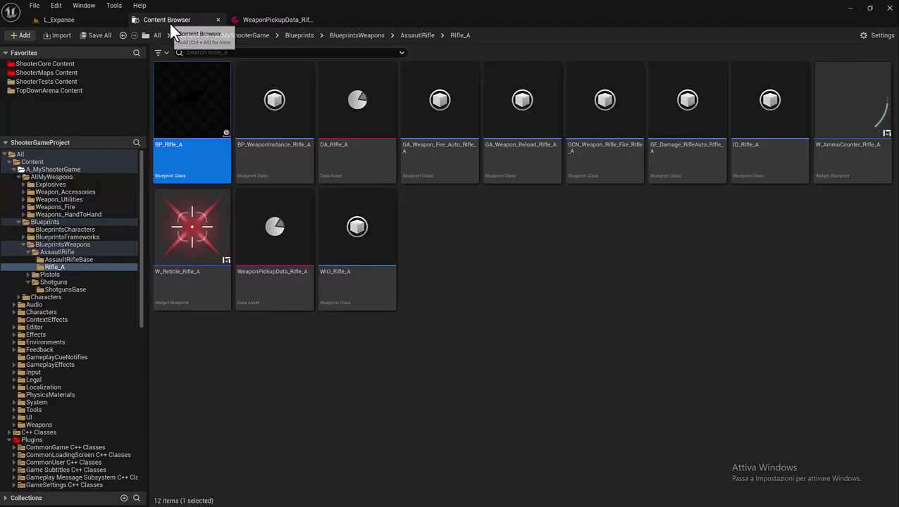
# Browse to Weapons_Fire/Assaults/A_SIDE_ASSAULT and select the Assault_Rifle_A skeletal mesh
pyautogui.click(21, 224)
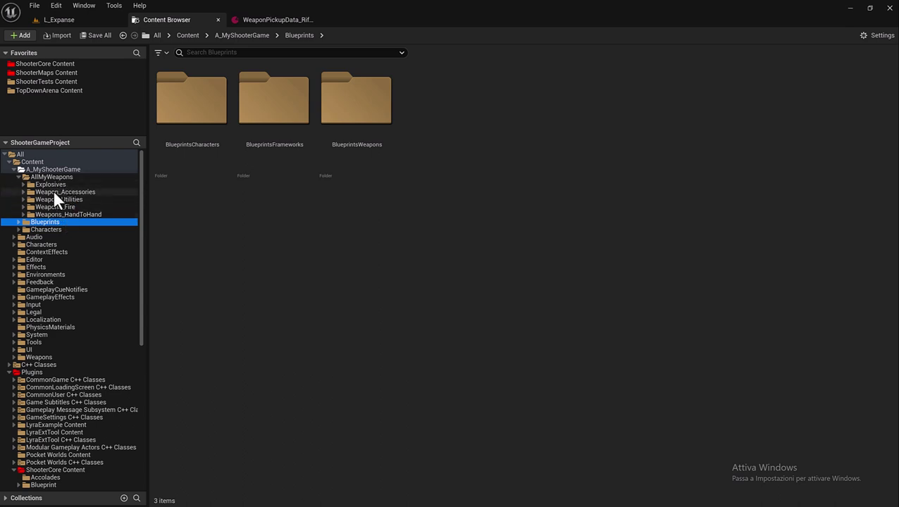
pyautogui.click(44, 209)
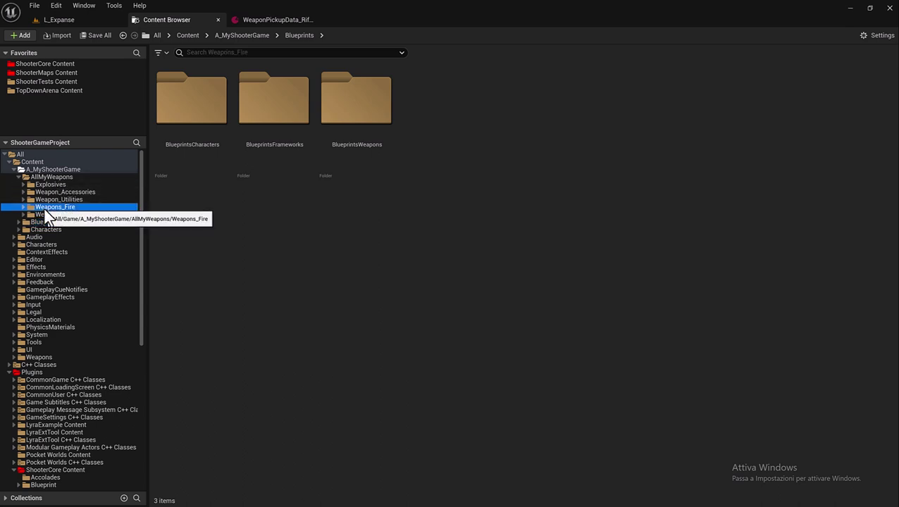
pyautogui.doubleClick(210, 138)
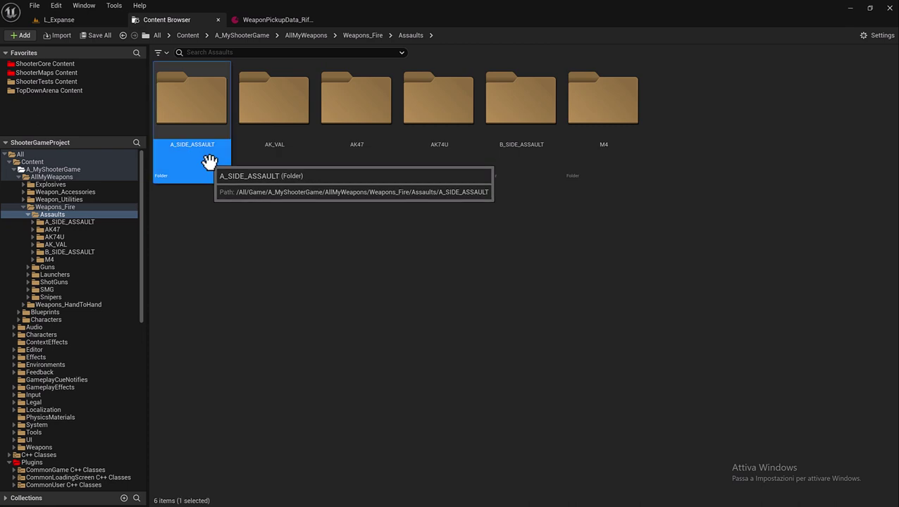
pyautogui.doubleClick(211, 161)
pyautogui.moveTo(277, 161)
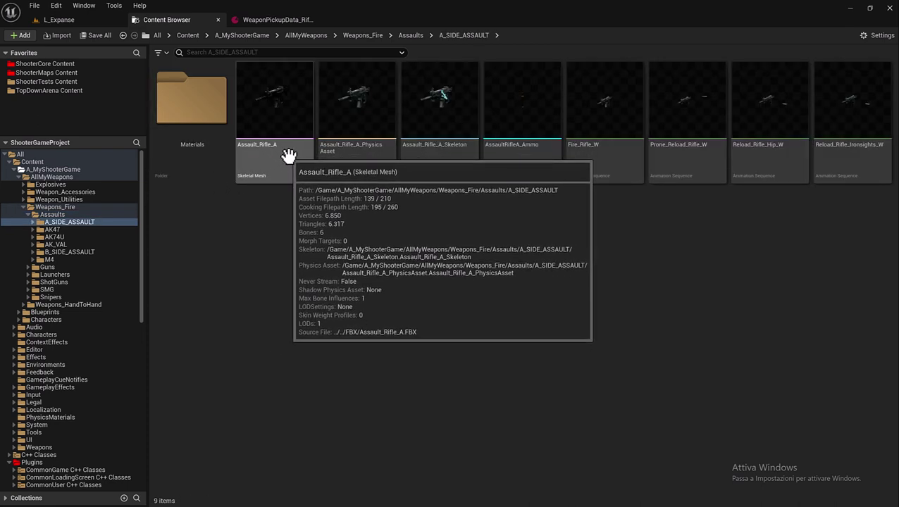
pyautogui.click(287, 155)
# Make a static mesh named SM_Rifle_A in Content from the Assault_Rifle_A skeletal mesh
pyautogui.doubleClick(287, 154)
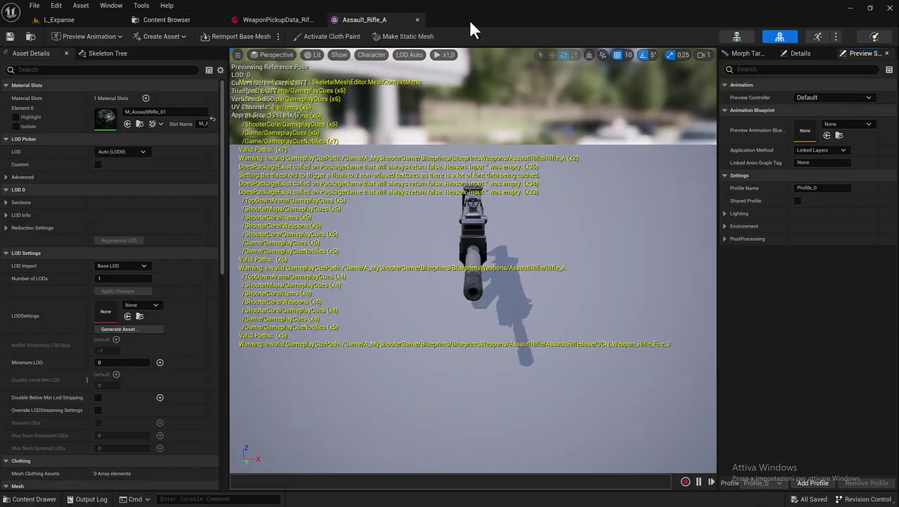
pyautogui.click(401, 39)
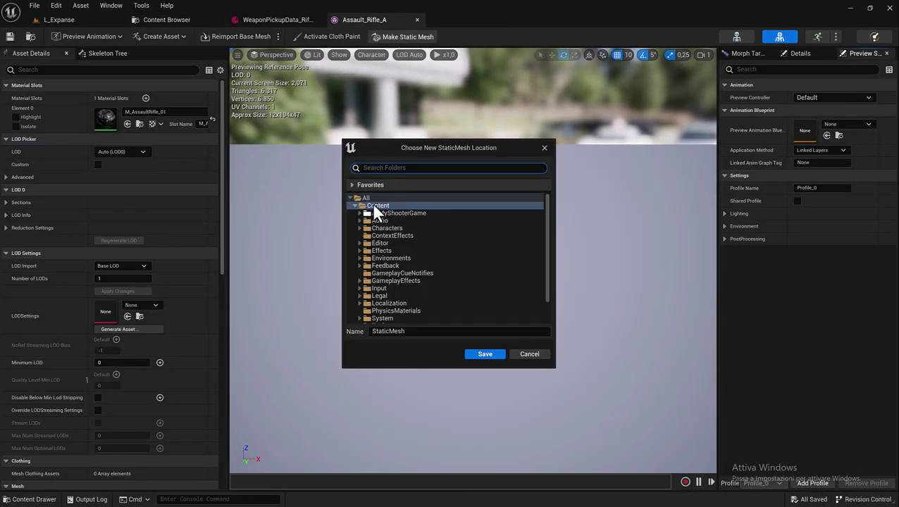
pyautogui.click(384, 203)
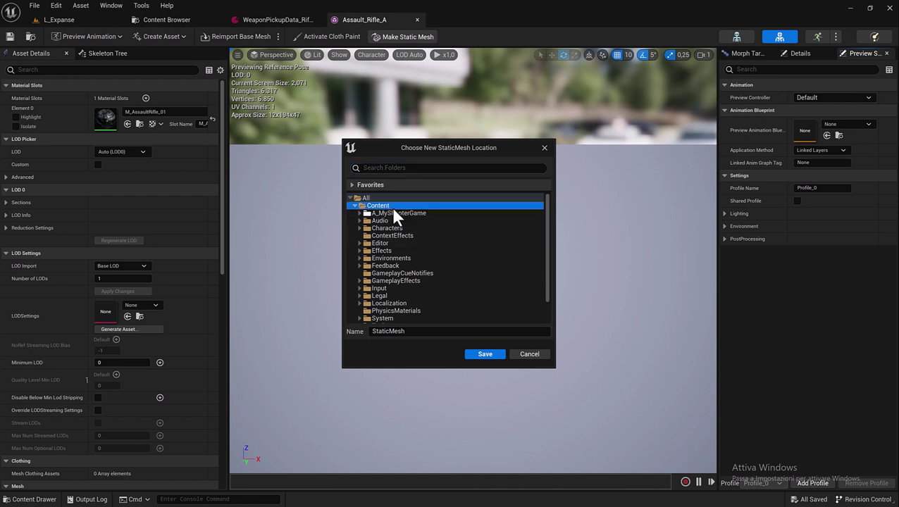
pyautogui.click(405, 331)
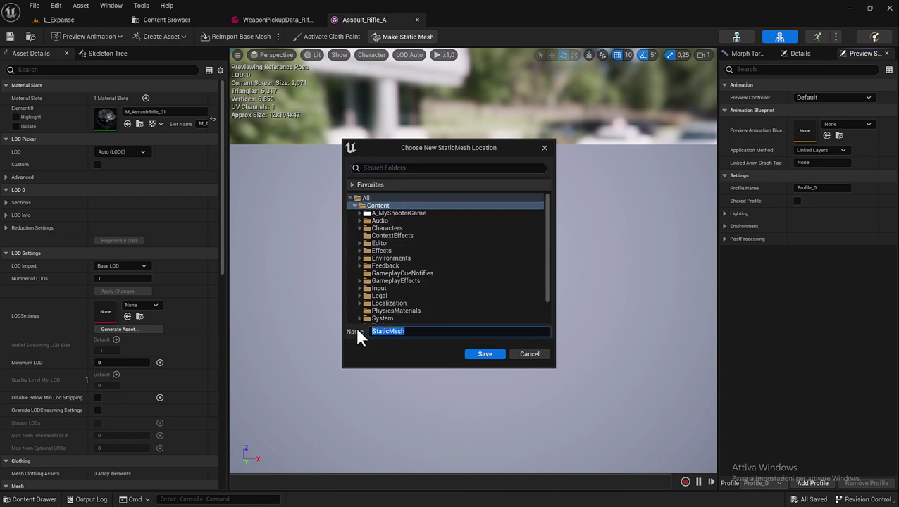
pyautogui.write('SM')
pyautogui.write('_Rifle_N')
pyautogui.press('BackSpace')
pyautogui.write('A')
pyautogui.click(482, 354)
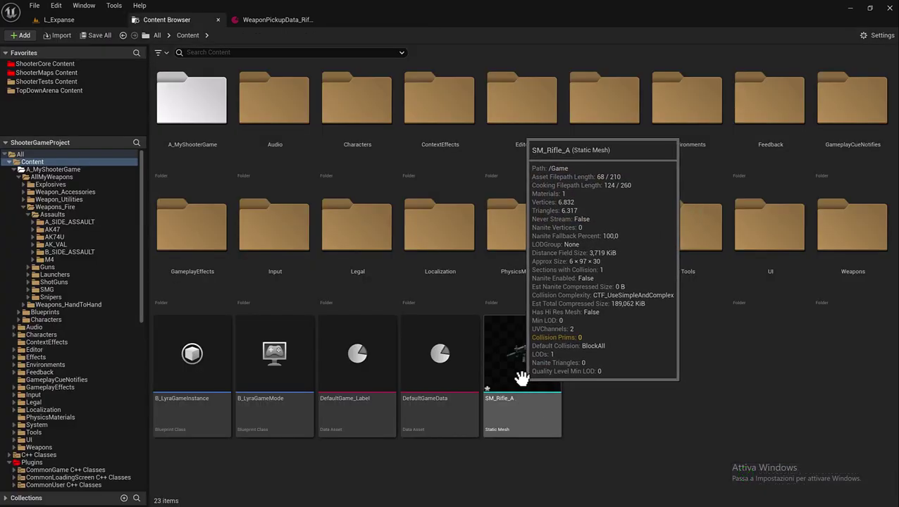
# Move SM_Rifle_A into the A_SIDE_ASSAULT folder and select it there
pyautogui.moveTo(521, 379); pyautogui.dragTo(89, 225)
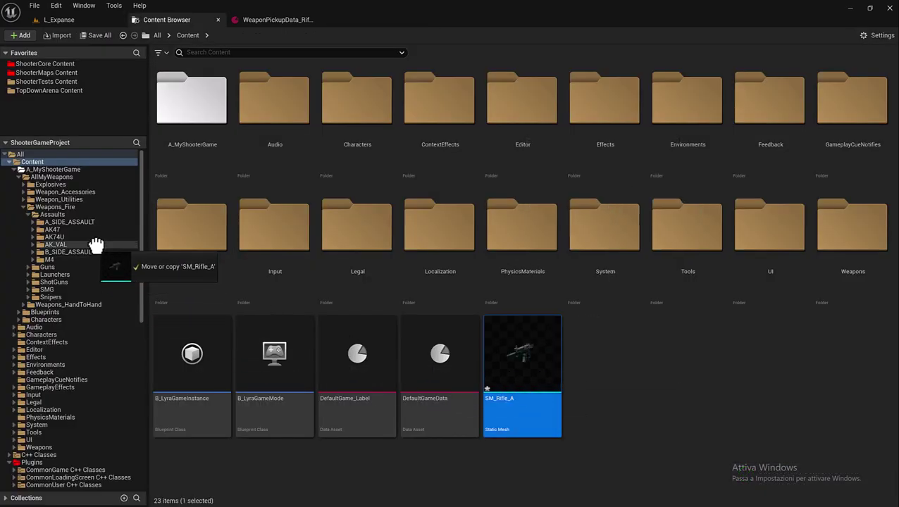
pyautogui.moveTo(88, 224); pyautogui.dragTo(92, 223)
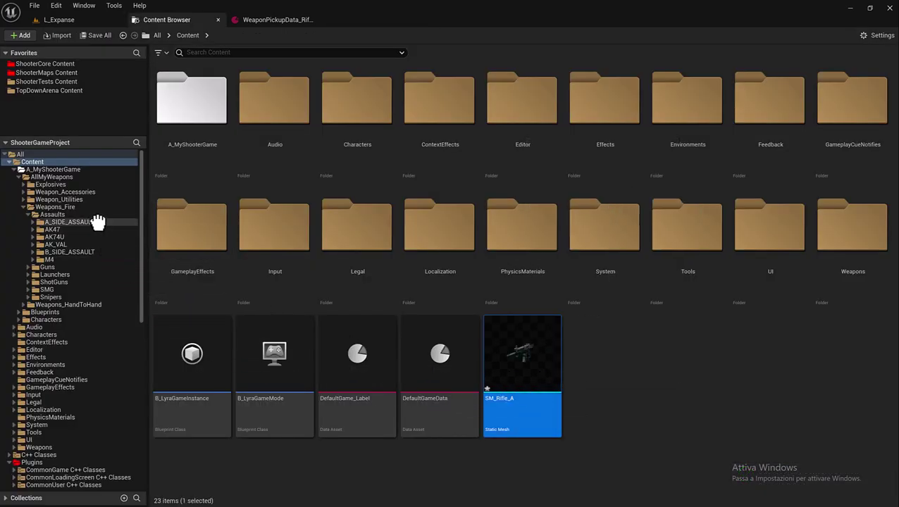
pyautogui.click(140, 237)
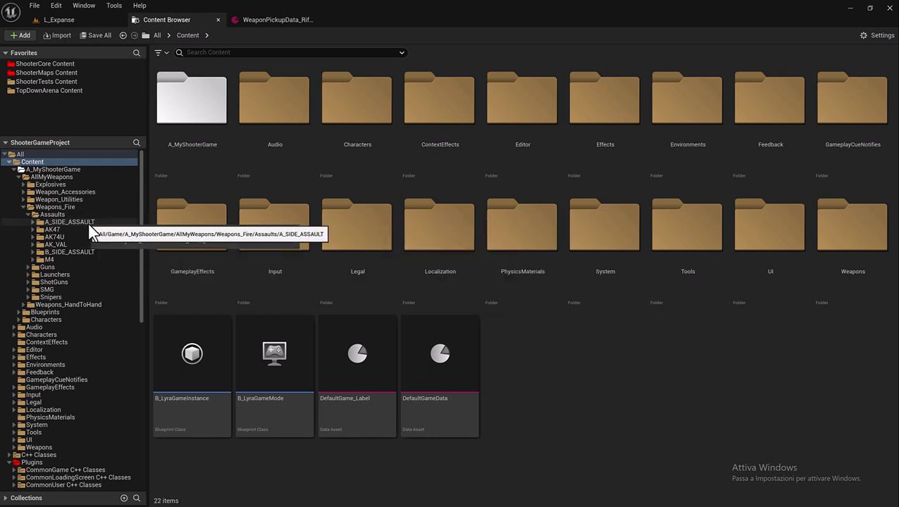
pyautogui.click(89, 222)
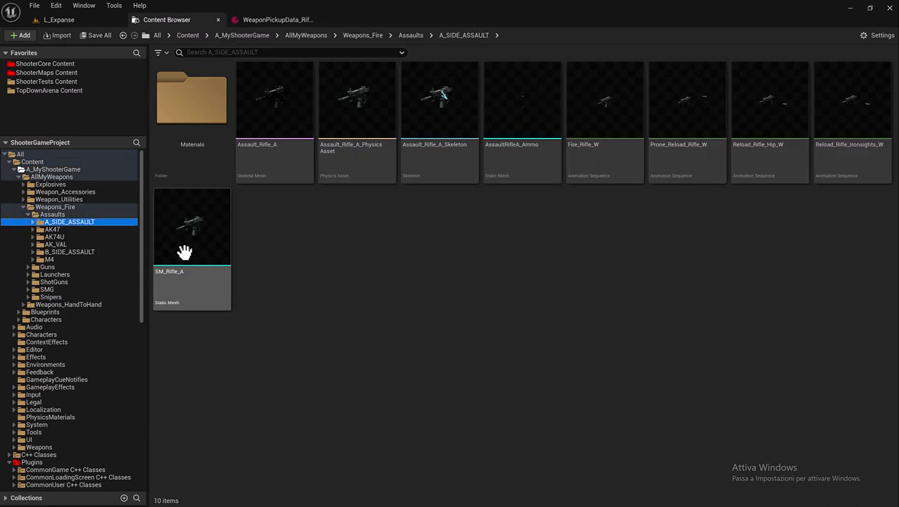
pyautogui.click(187, 287)
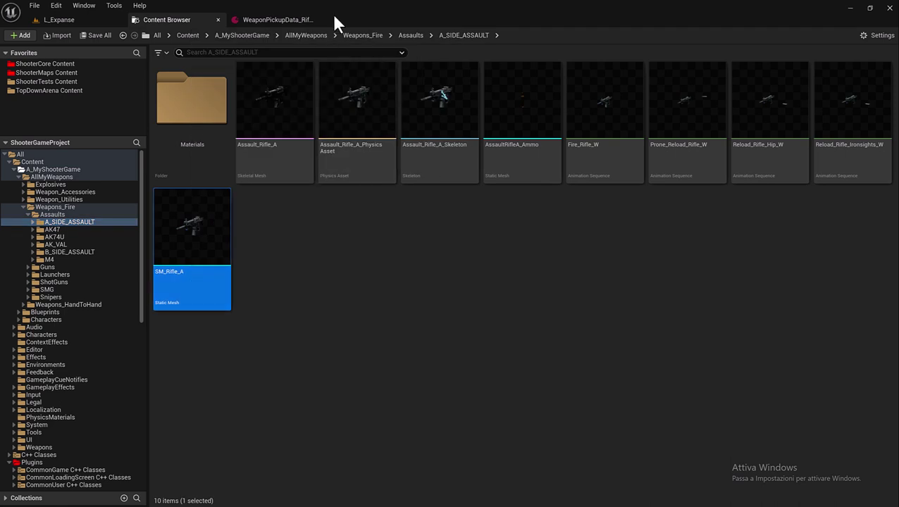
# Set WeaponPickupData_Rifle_A's Display Mesh to SM_Rifle_A and its Inventory Item Definition to ID_Rifle_A
pyautogui.click(273, 19)
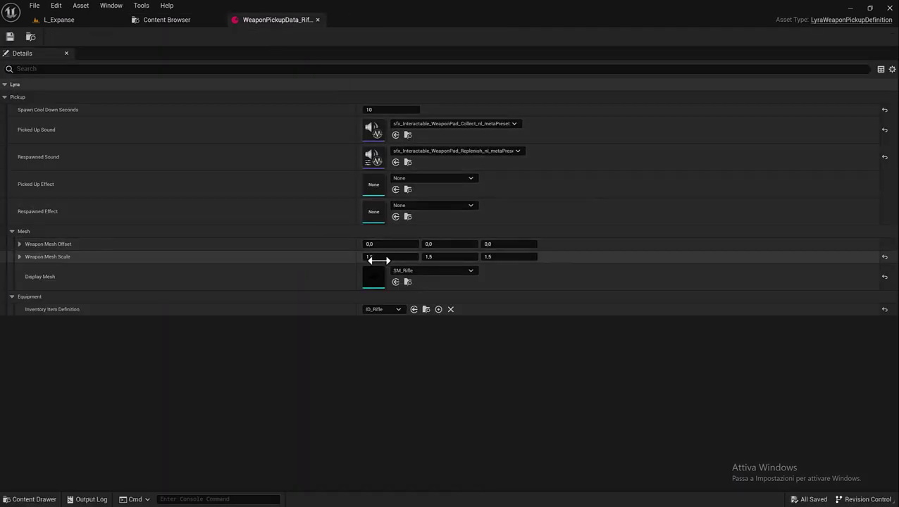
pyautogui.click(396, 281)
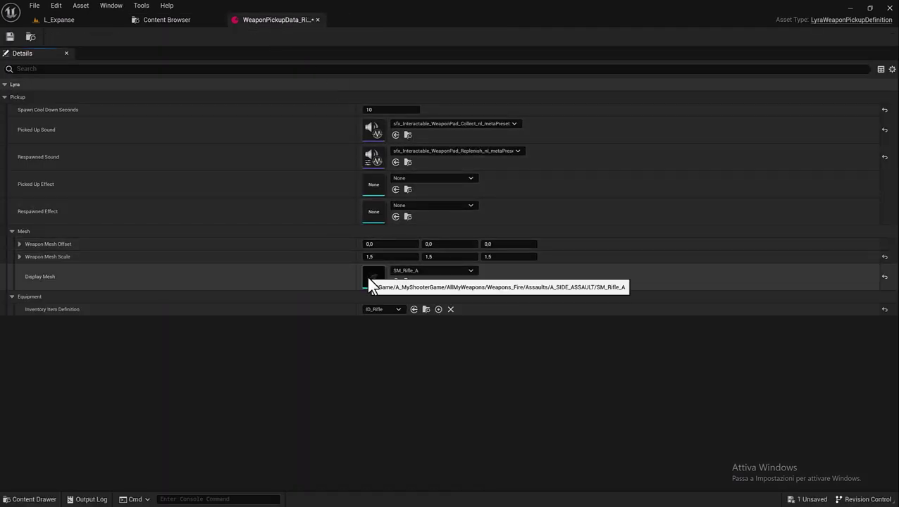
pyautogui.click(395, 309)
pyautogui.write('Rifle_A')
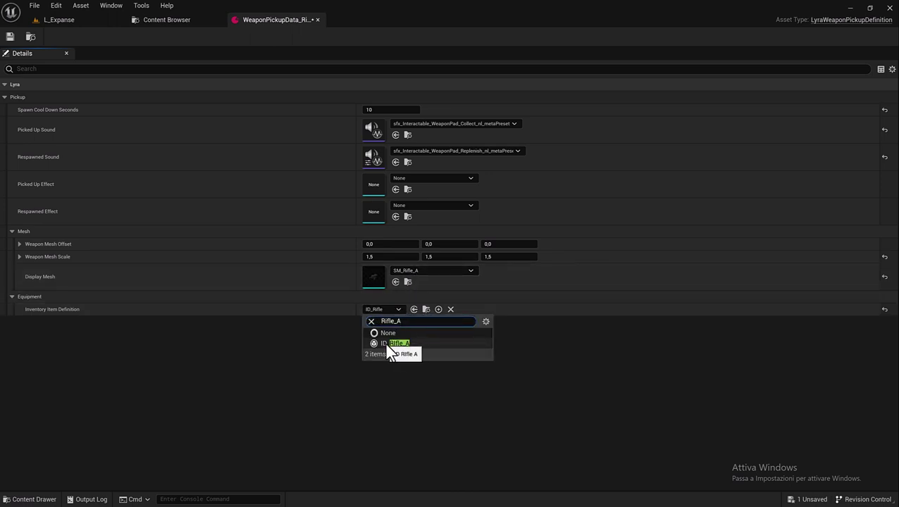
pyautogui.click(396, 344)
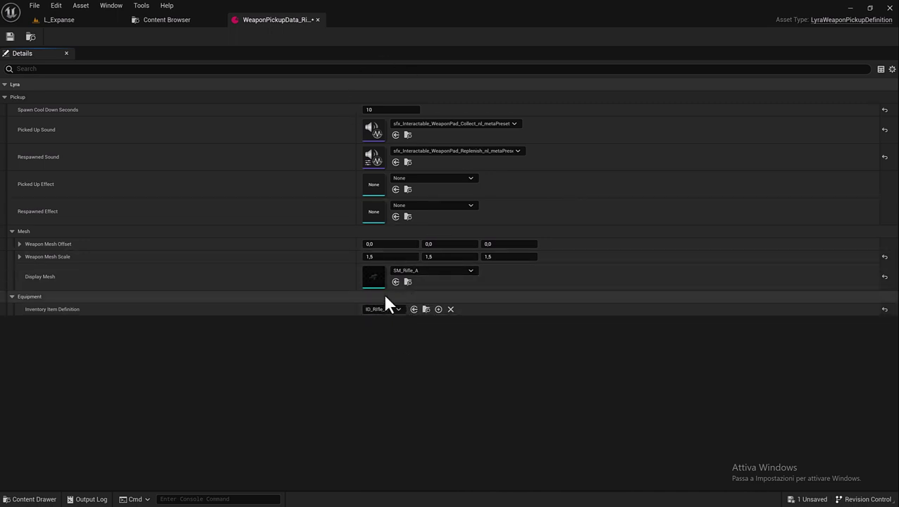
# Open ID_Rifle_A, dock its editor beside the others, and expand all its fragments
pyautogui.click(426, 310)
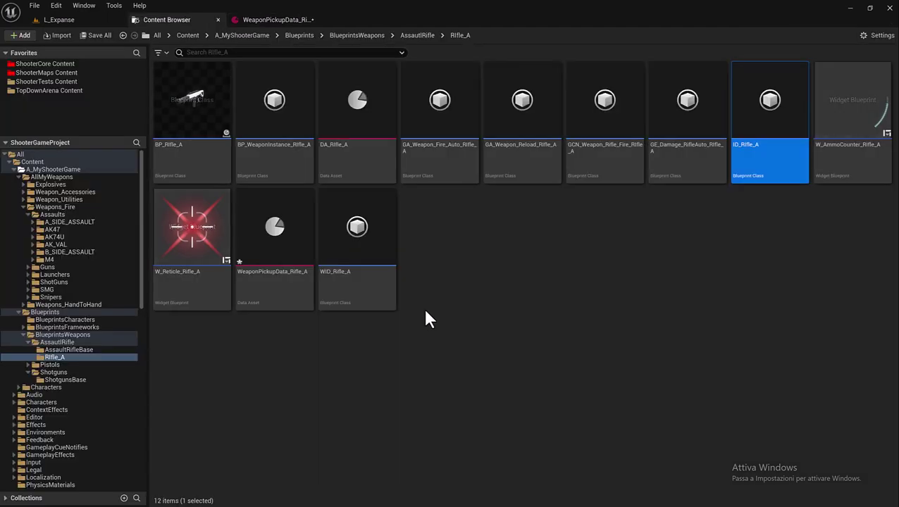
pyautogui.moveTo(753, 171)
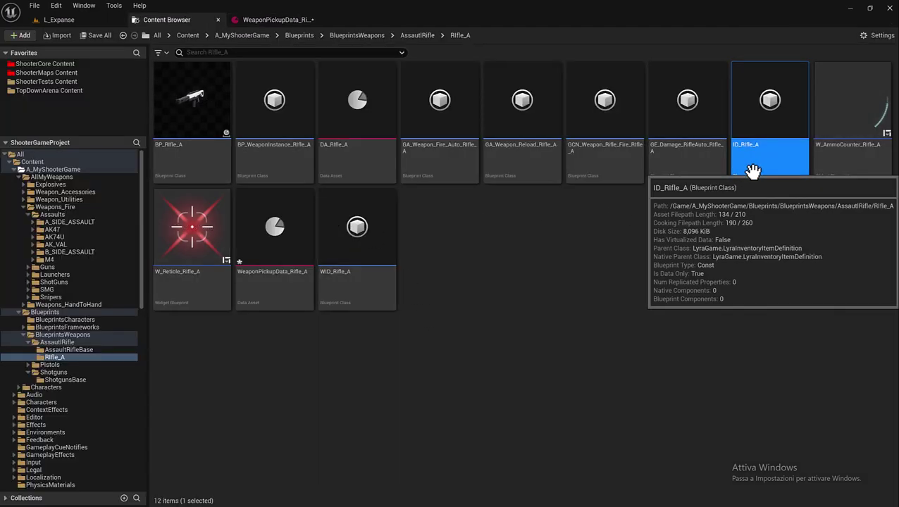
pyautogui.doubleClick(753, 171)
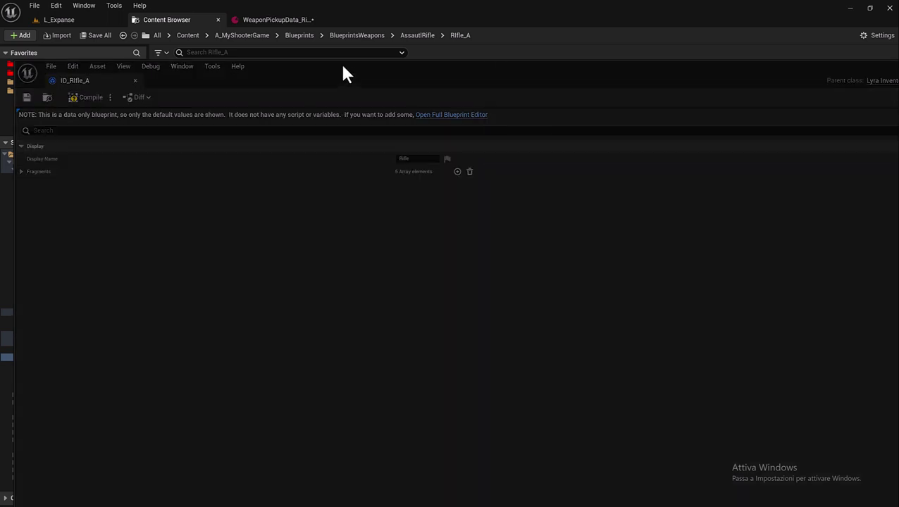
pyautogui.moveTo(96, 83); pyautogui.dragTo(408, 20)
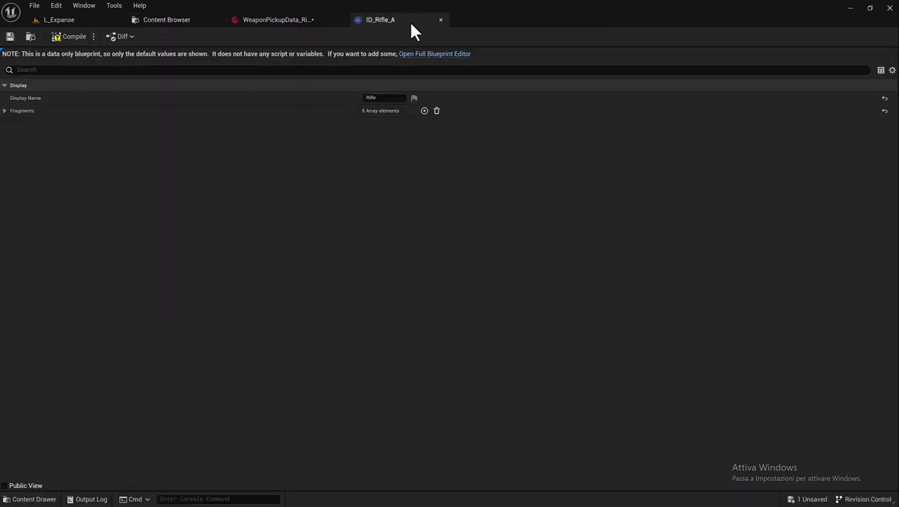
pyautogui.click(5, 111)
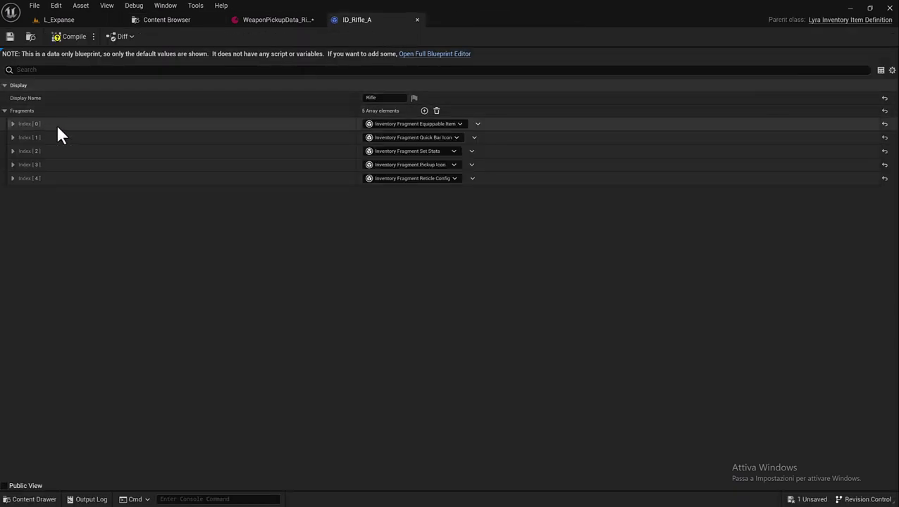
pyautogui.click(14, 123)
pyautogui.click(19, 137)
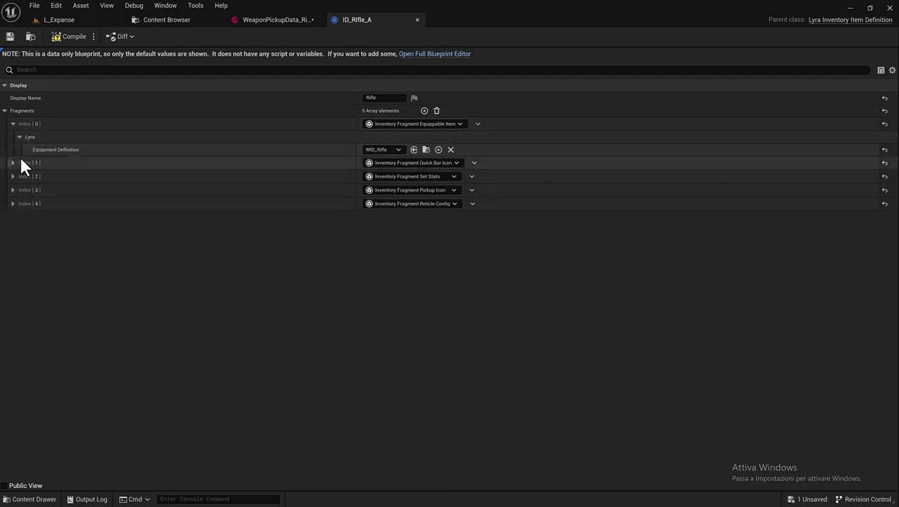
pyautogui.click(12, 163)
pyautogui.keyDown('shift'); pyautogui.click(19, 175); pyautogui.keyUp('shift')
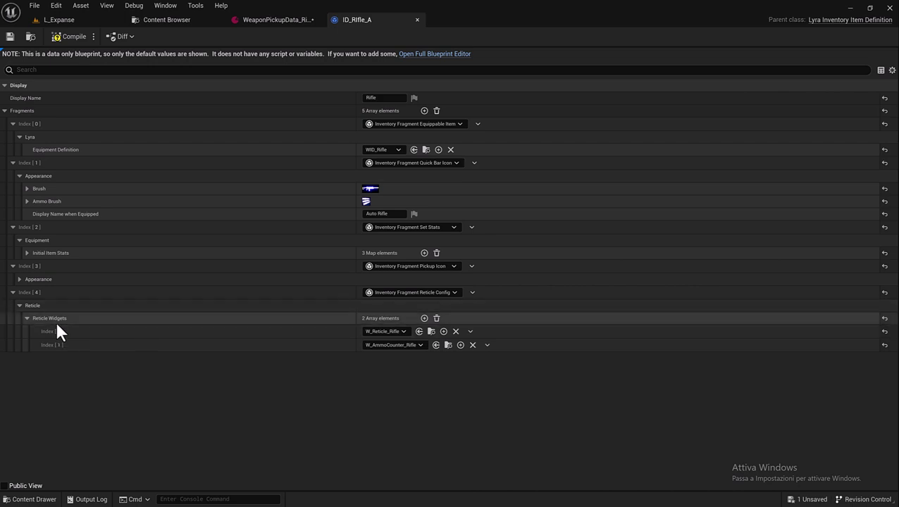
# Set the two reticle widgets to W_Reticle_Rifle_A and W_AmmoCounter_Rifle_A
pyautogui.click(399, 332)
pyautogui.write('Rifle_A')
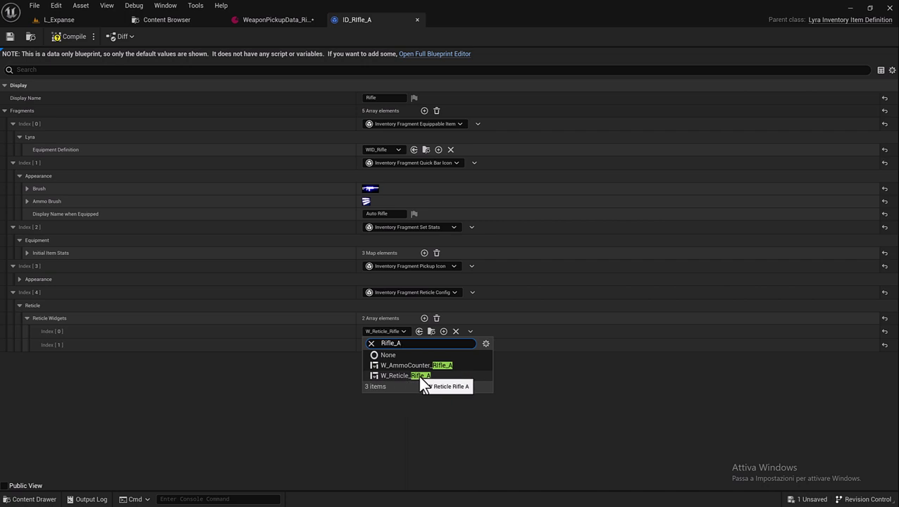
pyautogui.click(419, 376)
pyautogui.click(392, 345)
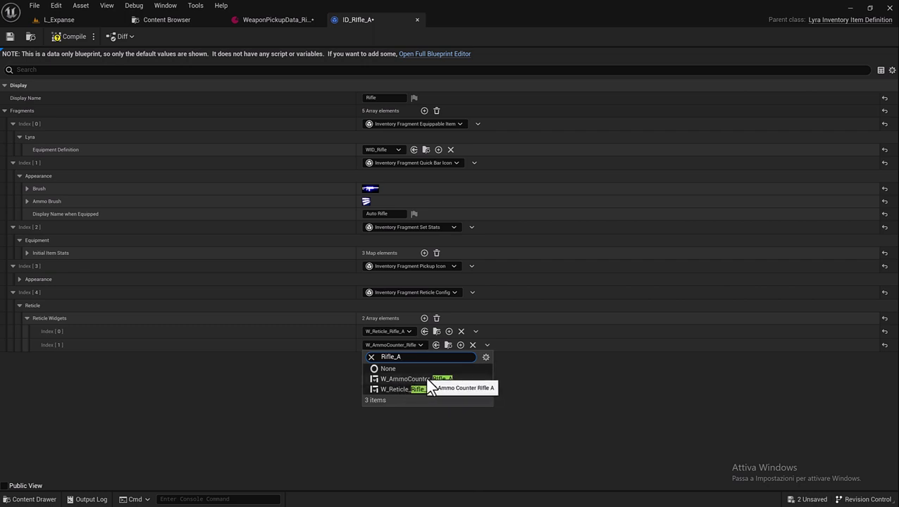
pyautogui.click(428, 381)
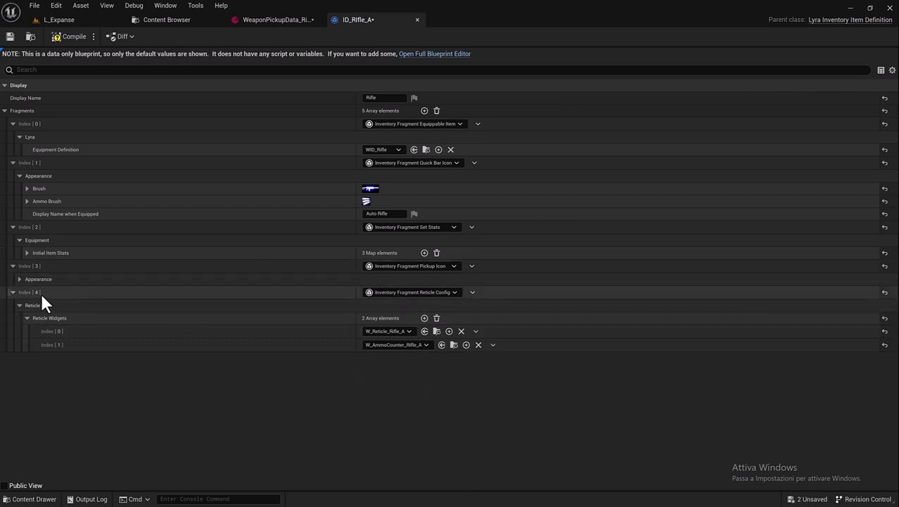
# Give the pickup icon fragment the Assault_Rifle_A skeletal mesh and the display name Rifle_A
pyautogui.click(12, 291)
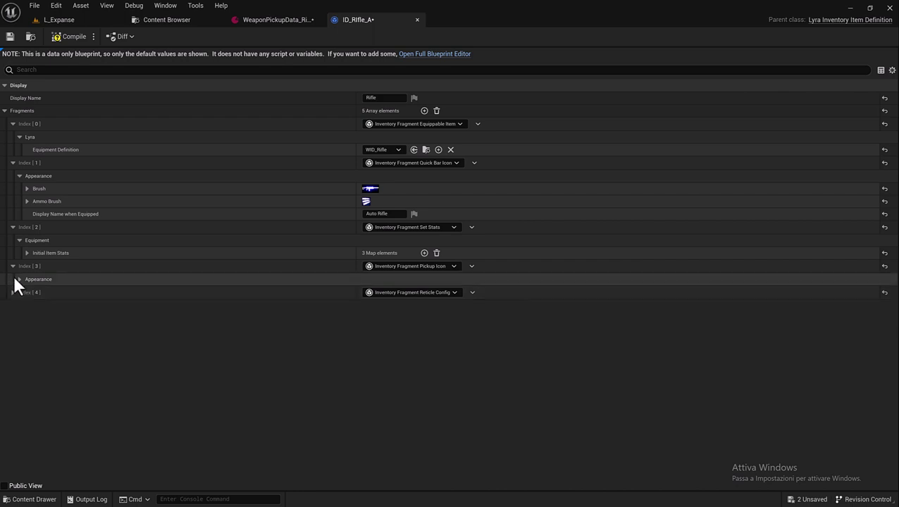
pyautogui.click(19, 279)
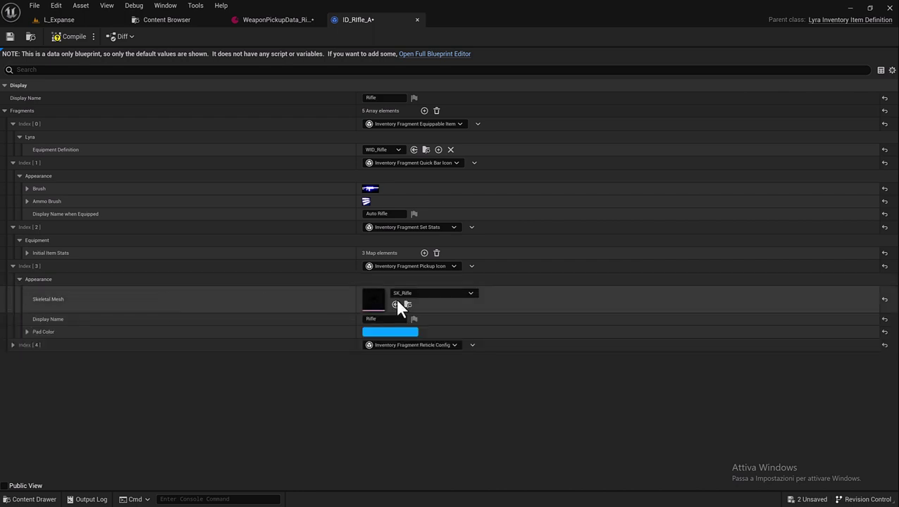
pyautogui.click(458, 294)
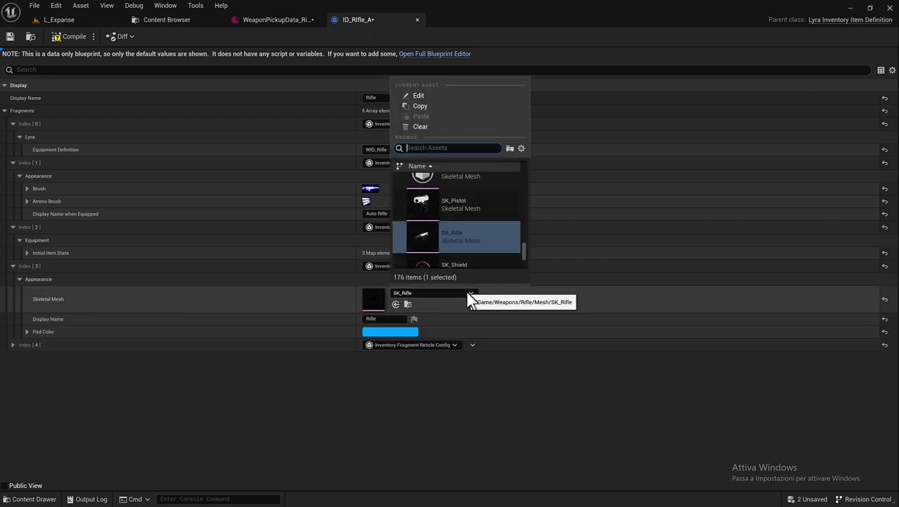
pyautogui.write('Rifle_A')
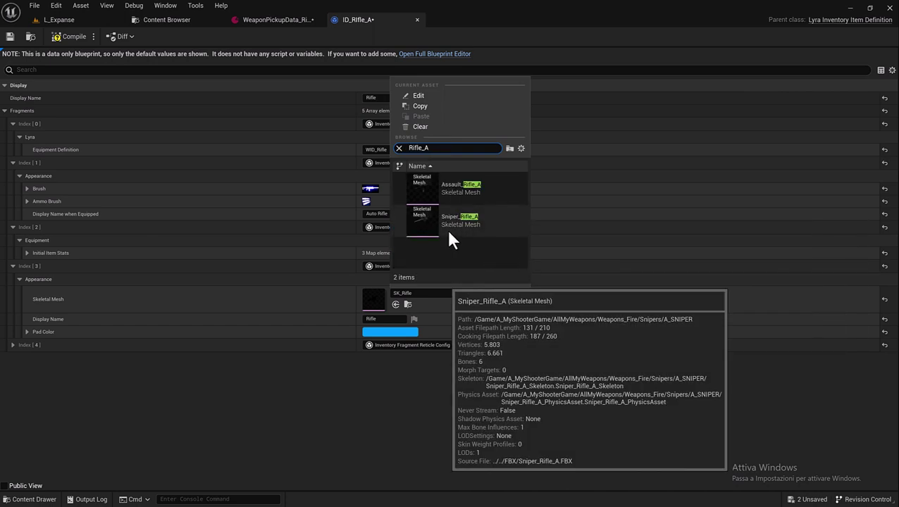
pyautogui.click(466, 189)
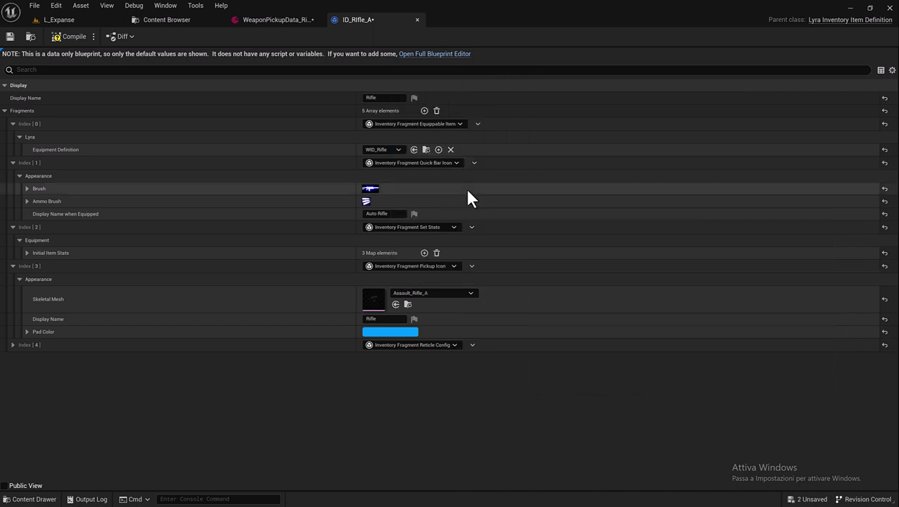
pyautogui.click(377, 319)
pyautogui.press('End')
pyautogui.write('_A')
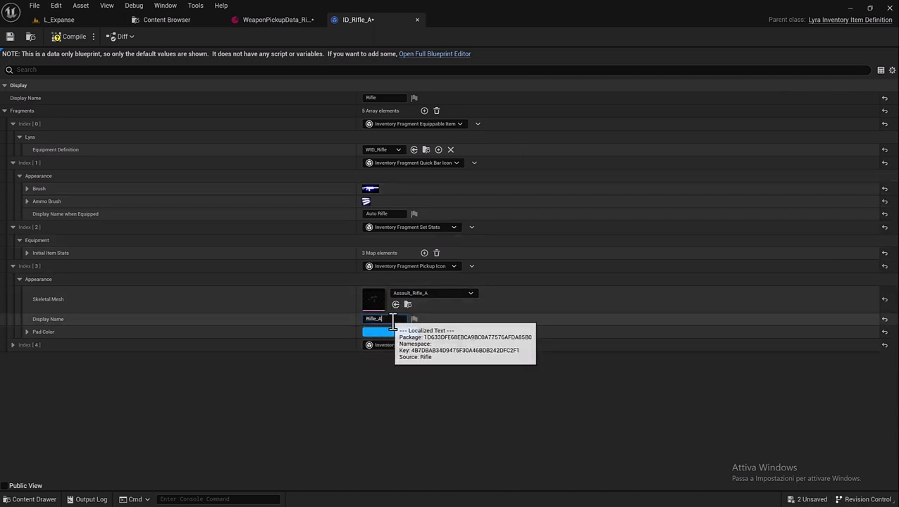
pyautogui.click(12, 267)
# Inspect the MagazineSize, MagazineAmmo and SpareAmmo initial stats, then collapse the stats and quick bar fragments
pyautogui.click(26, 254)
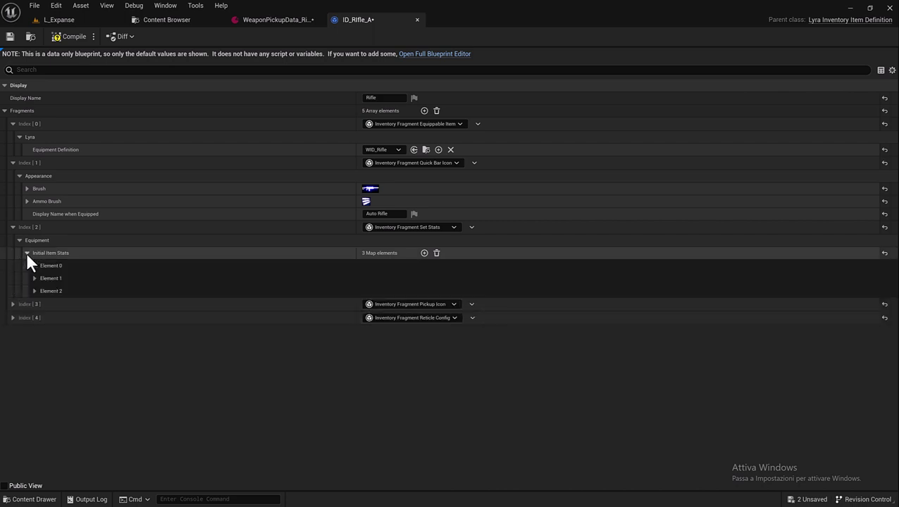
pyautogui.click(33, 265)
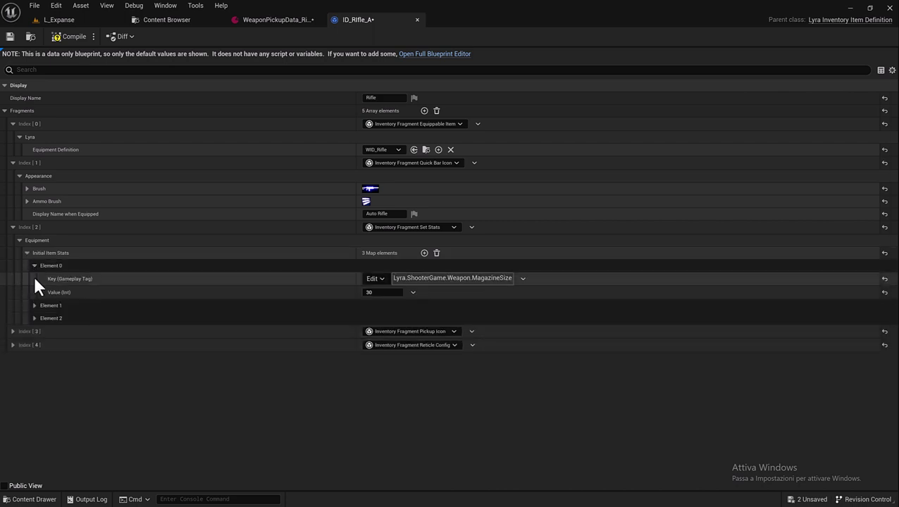
pyautogui.click(34, 305)
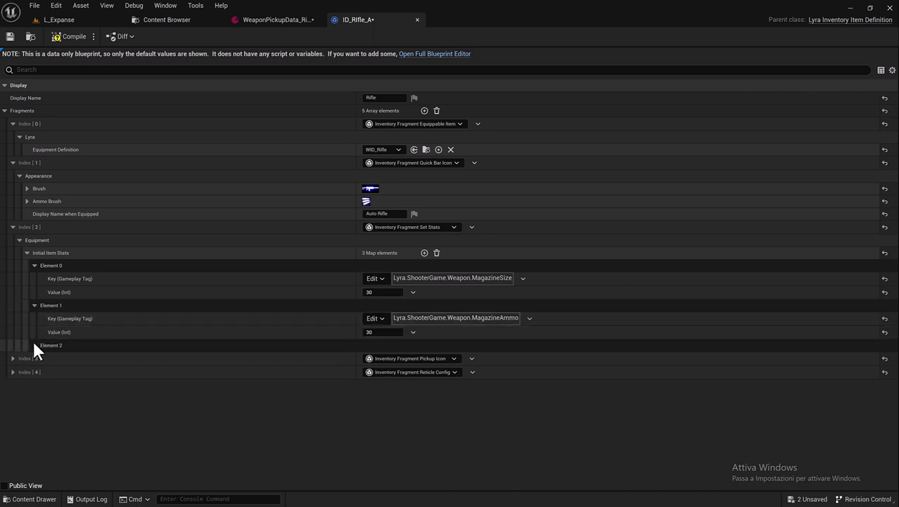
pyautogui.click(34, 345)
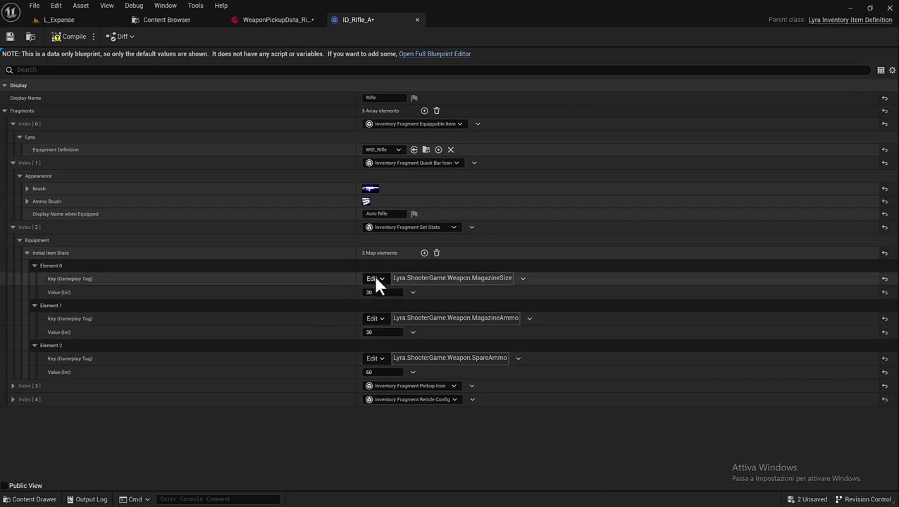
pyautogui.click(12, 227)
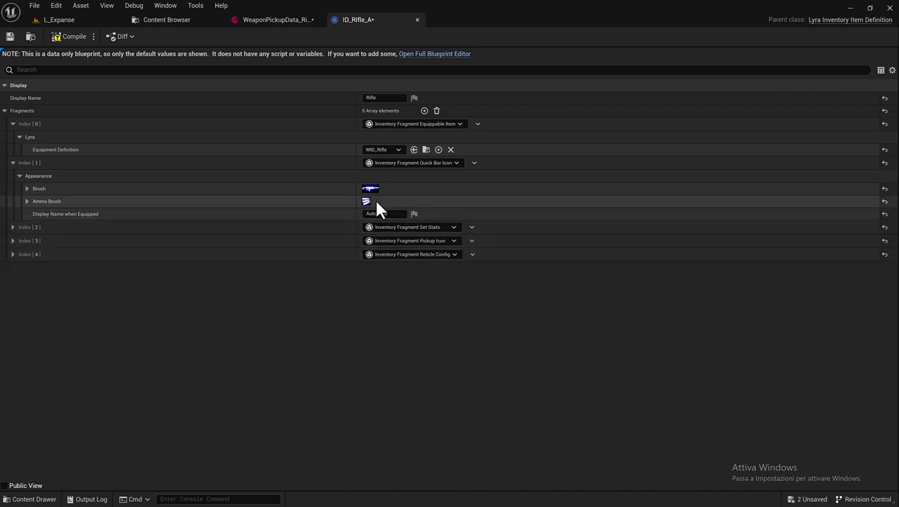
pyautogui.click(13, 161)
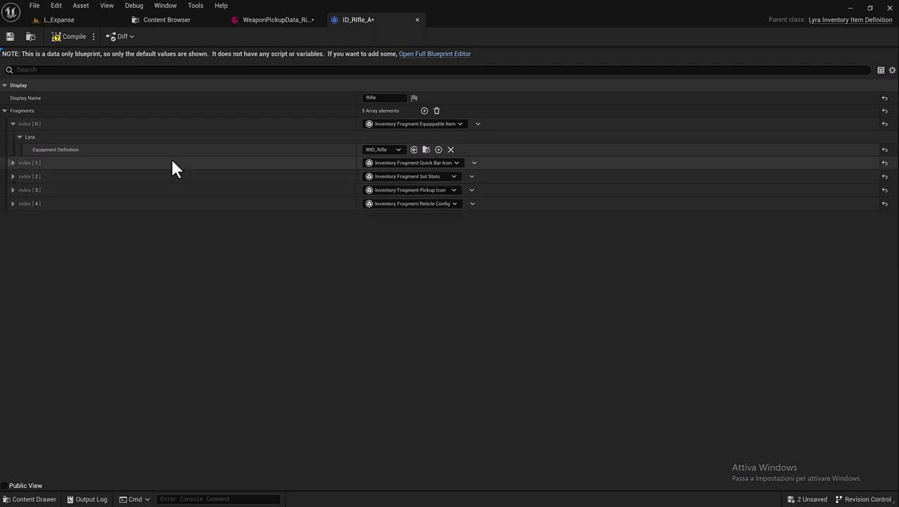
# Set the Equipment Definition to WID_Rifle_A and locate it in the Content Browser
pyautogui.click(397, 150)
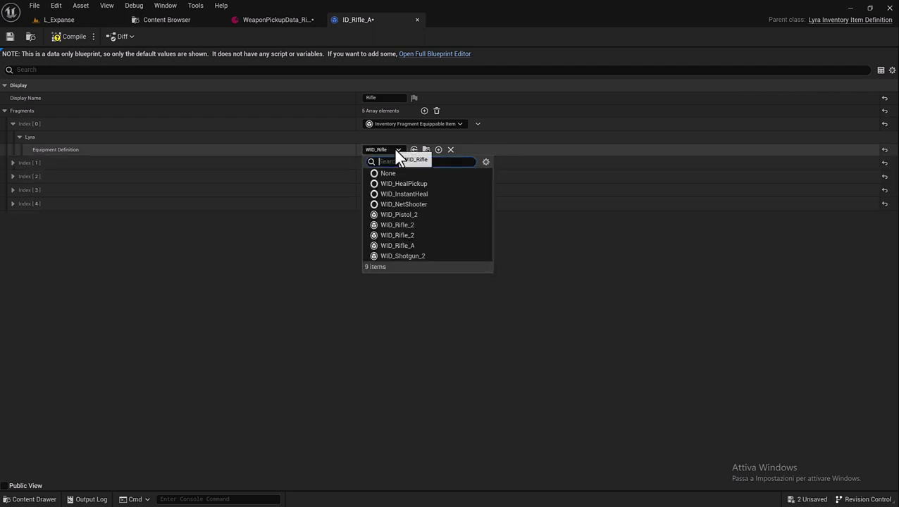
pyautogui.write('Rifle_A')
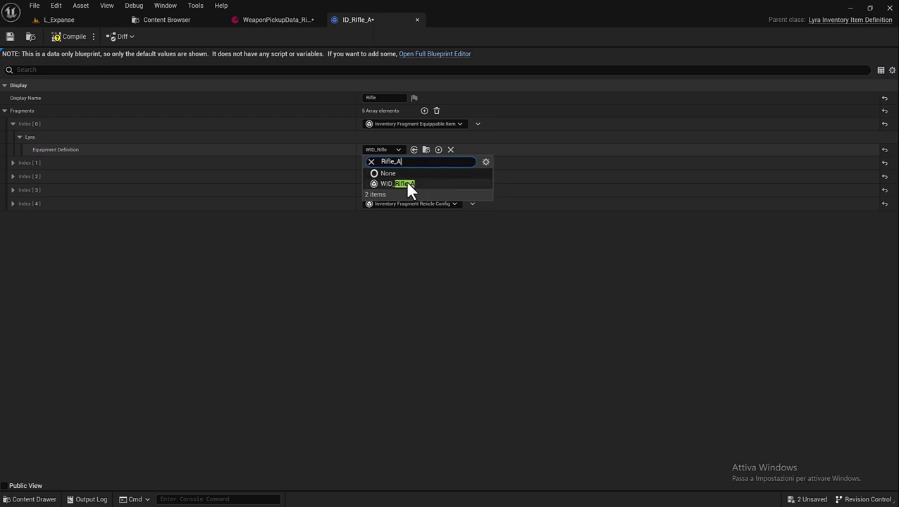
pyautogui.click(406, 181)
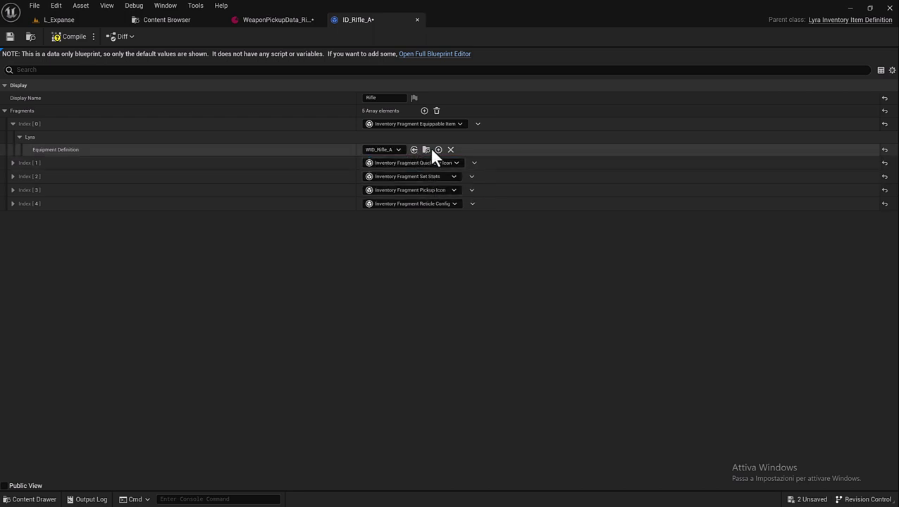
pyautogui.click(426, 150)
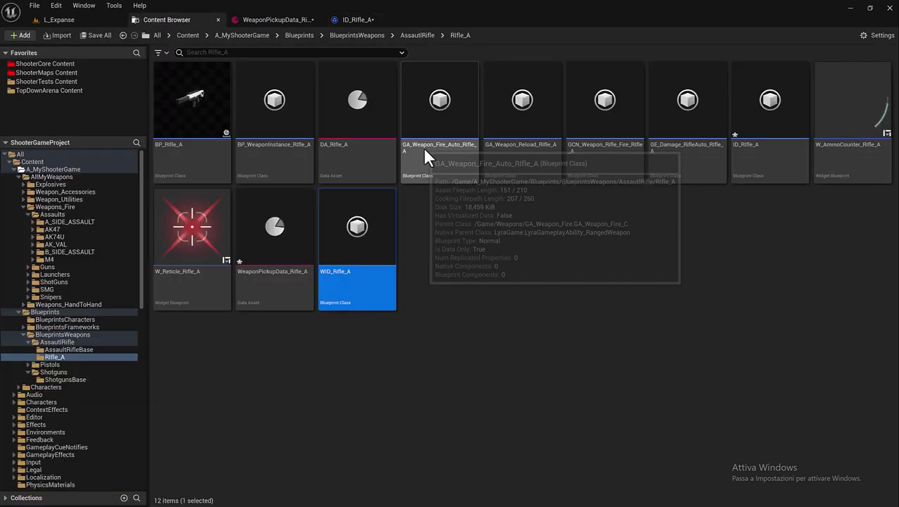
# Open WID_Rifle_A and inspect its granted ability sets and the Actors to Spawn entry
pyautogui.doubleClick(382, 284)
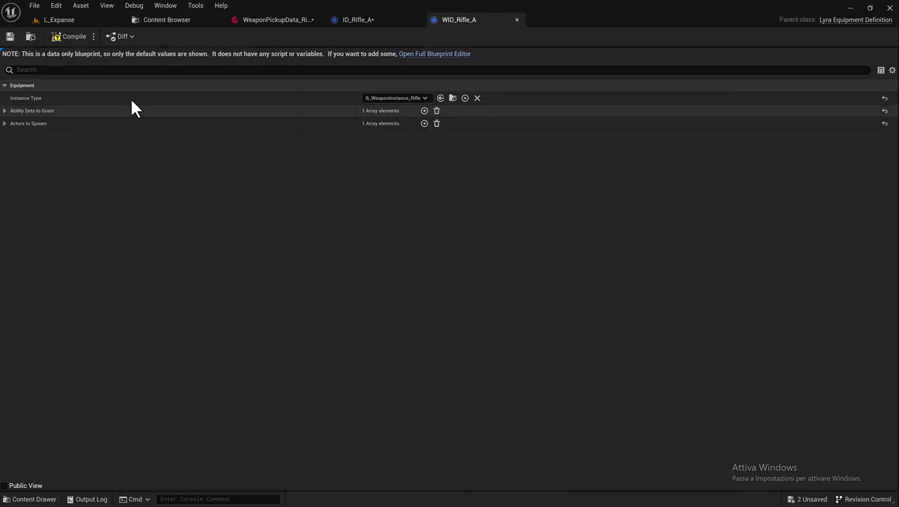
pyautogui.click(5, 112)
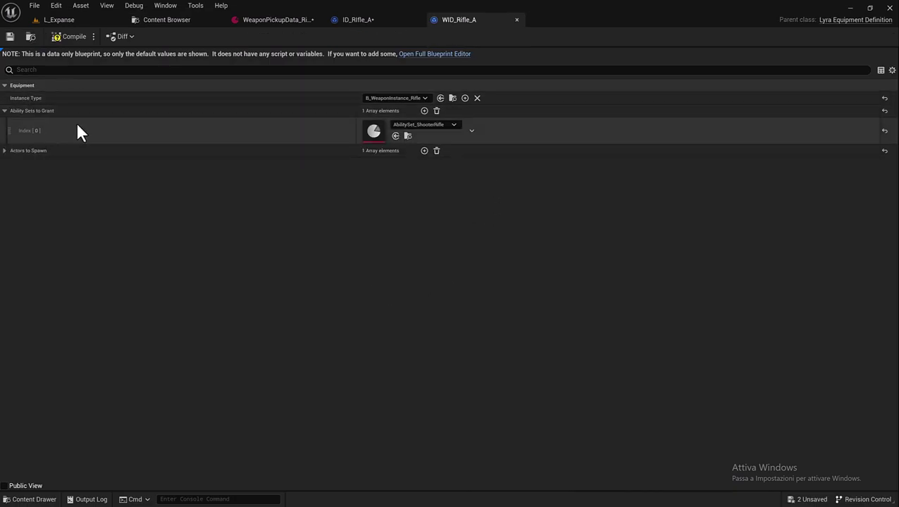
pyautogui.click(4, 151)
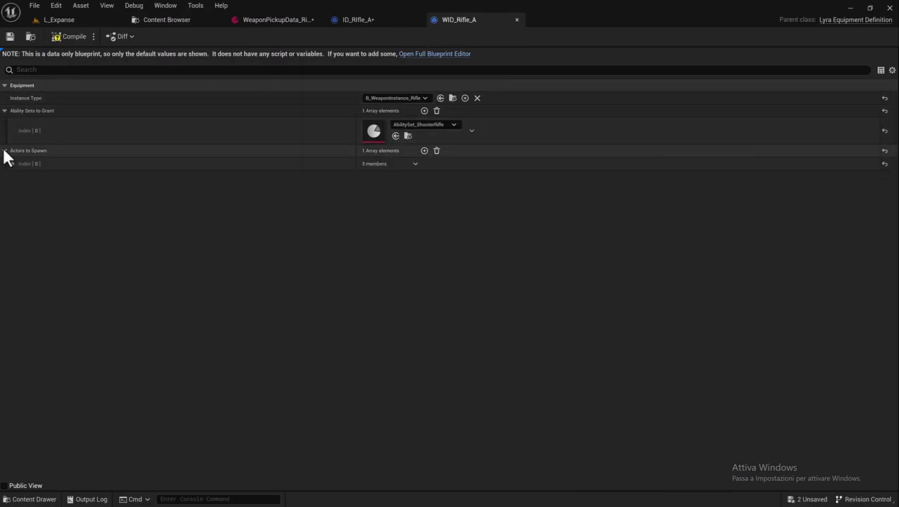
pyautogui.click(11, 164)
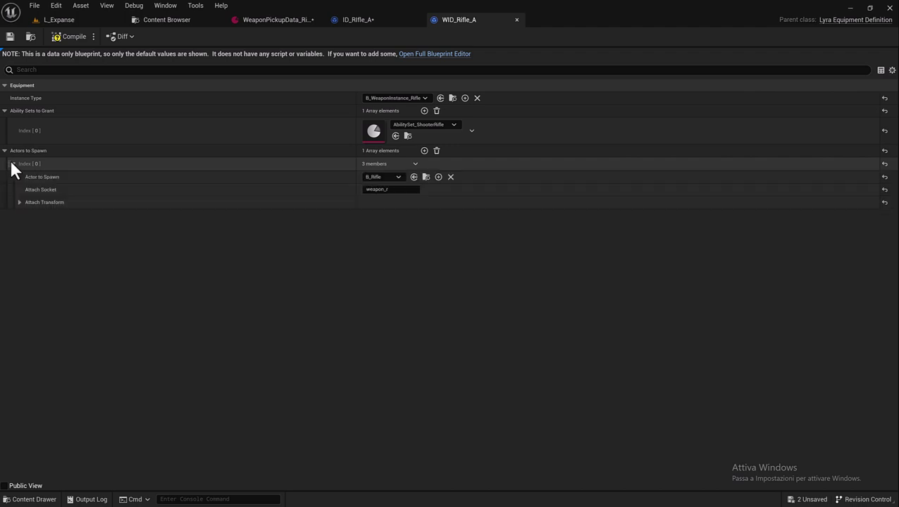
pyautogui.click(19, 202)
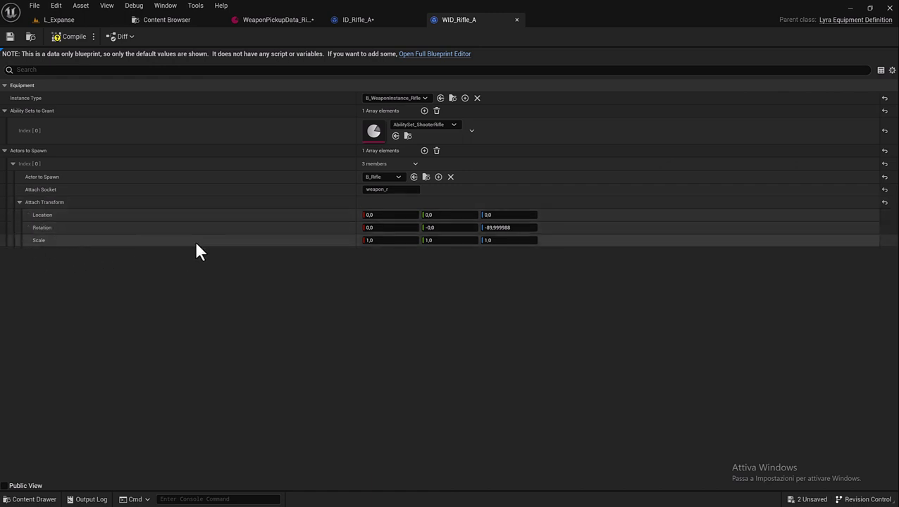
pyautogui.click(17, 201)
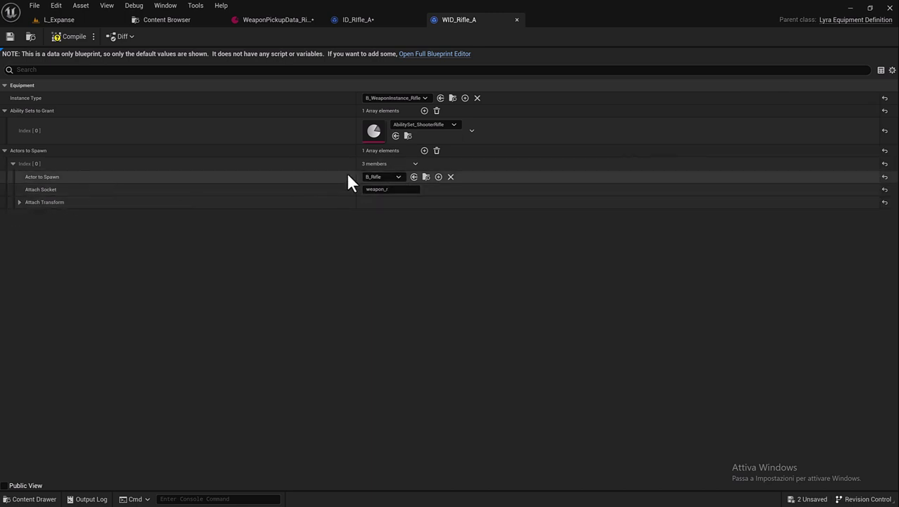
# Set the Actor to Spawn class to BP_Rifle_A
pyautogui.click(399, 178)
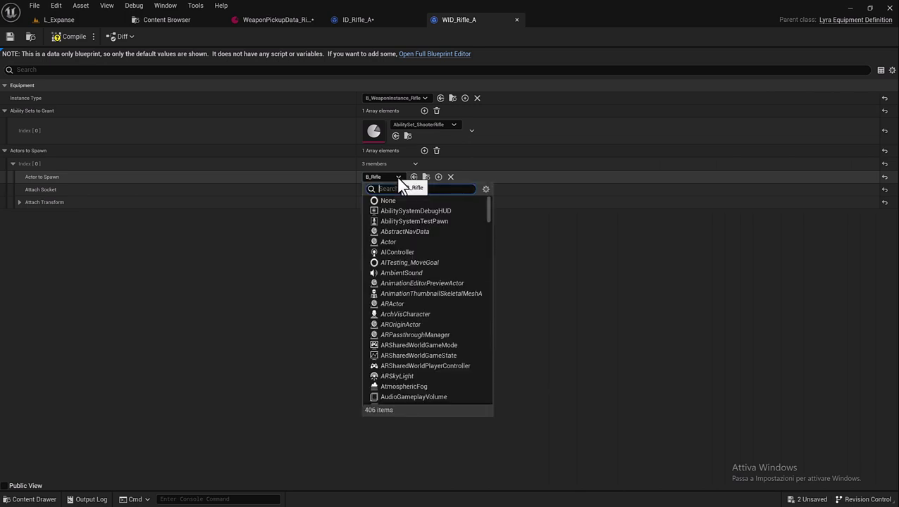
pyautogui.write('rifle')
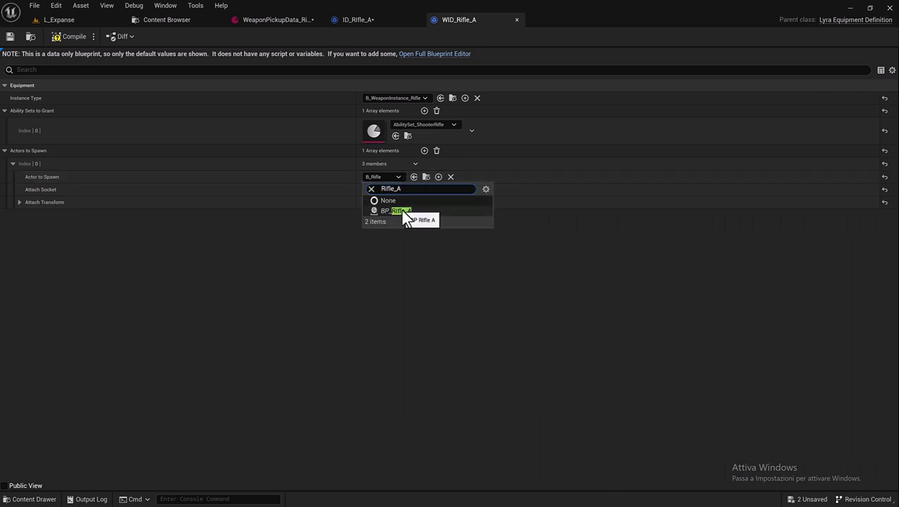
pyautogui.click(401, 210)
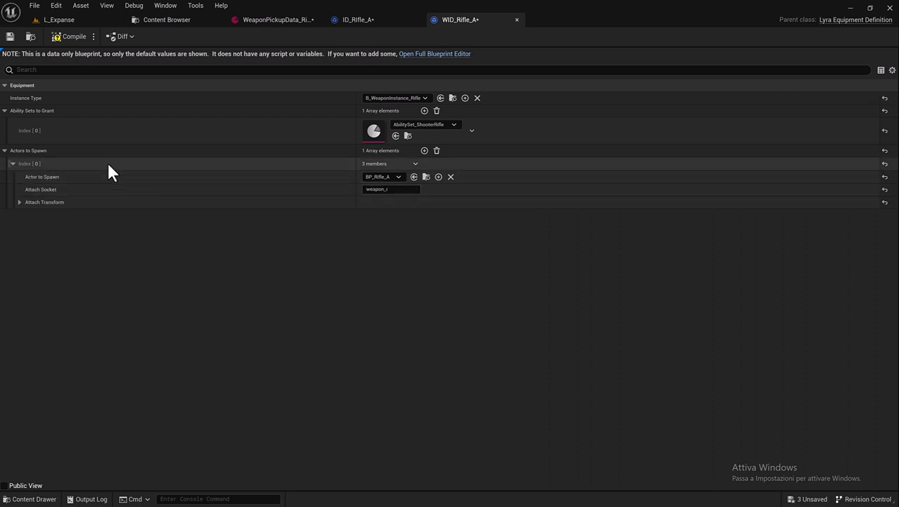
pyautogui.click(12, 164)
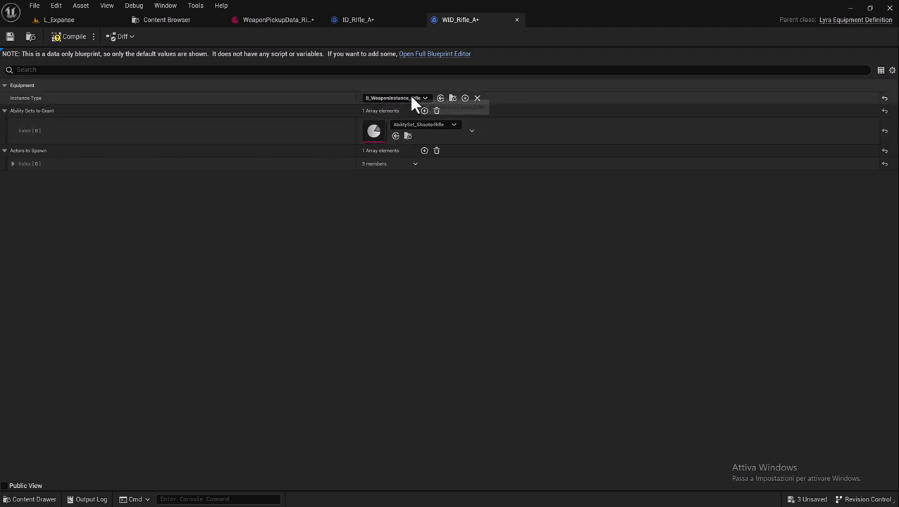
# Set WID_Rifle_A's granted ability set to DA_Rifle_A
pyautogui.click(435, 125)
pyautogui.write('Rifle_A')
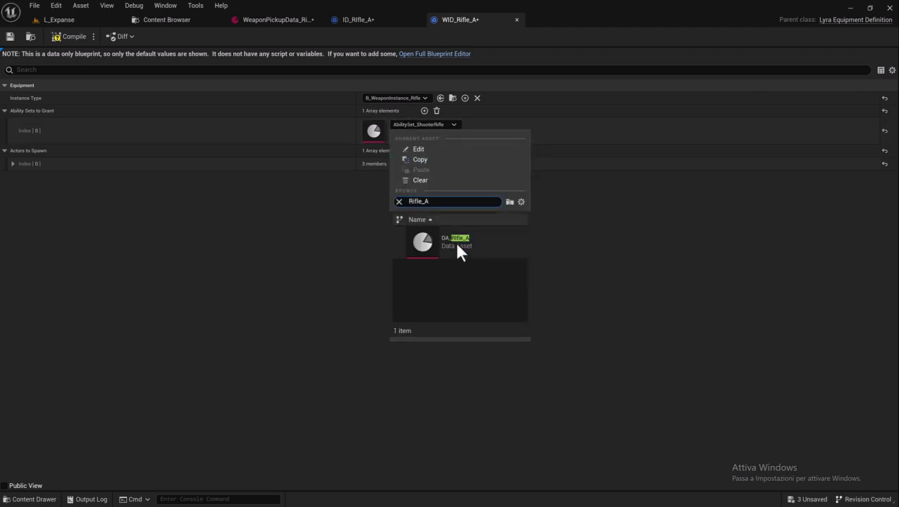
pyautogui.click(457, 250)
# Make BP_WeaponInstance_Rifle_A the instance type and locate DA_Rifle_A among the assets
pyautogui.click(425, 98)
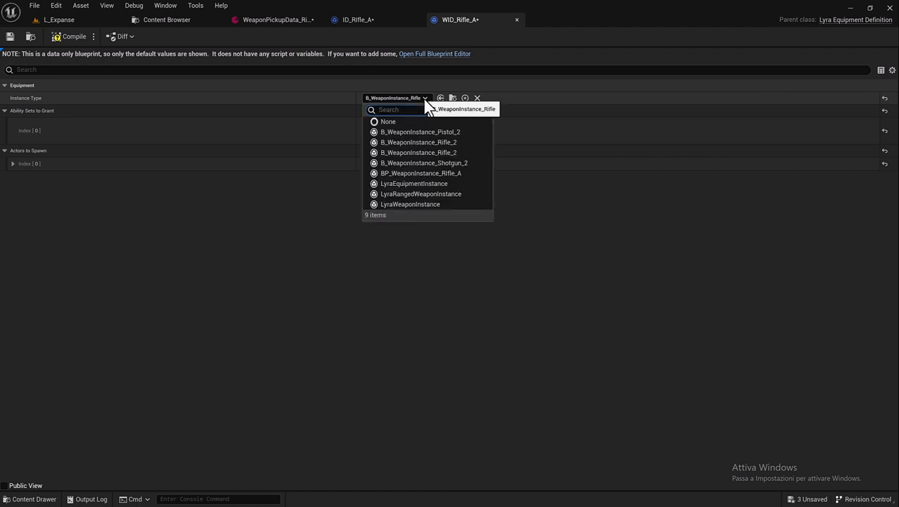
pyautogui.write('Rifle_A')
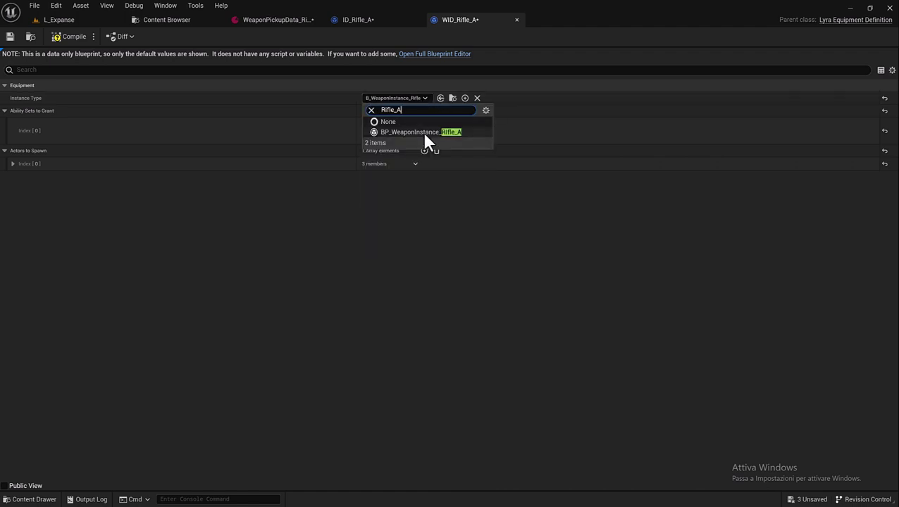
pyautogui.click(424, 132)
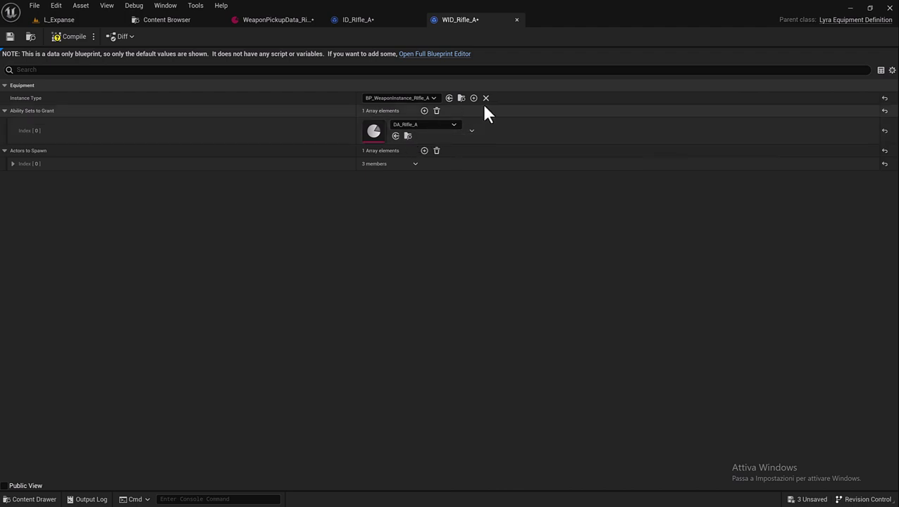
pyautogui.click(407, 137)
pyautogui.doubleClick(361, 134)
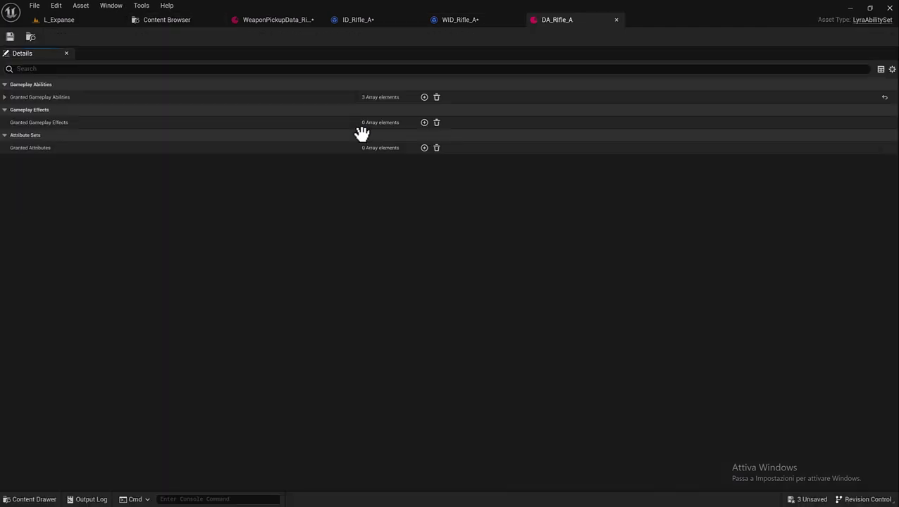
pyautogui.click(442, 21)
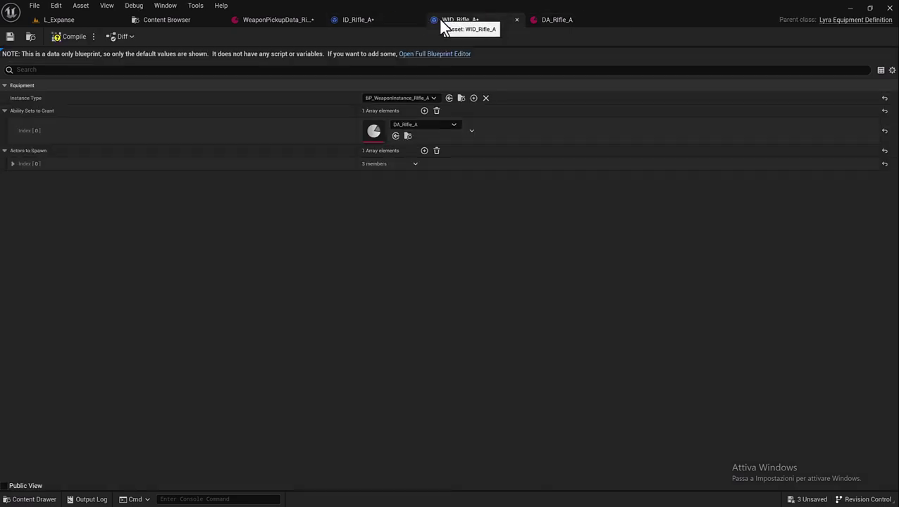
pyautogui.click(460, 98)
pyautogui.doubleClick(294, 125)
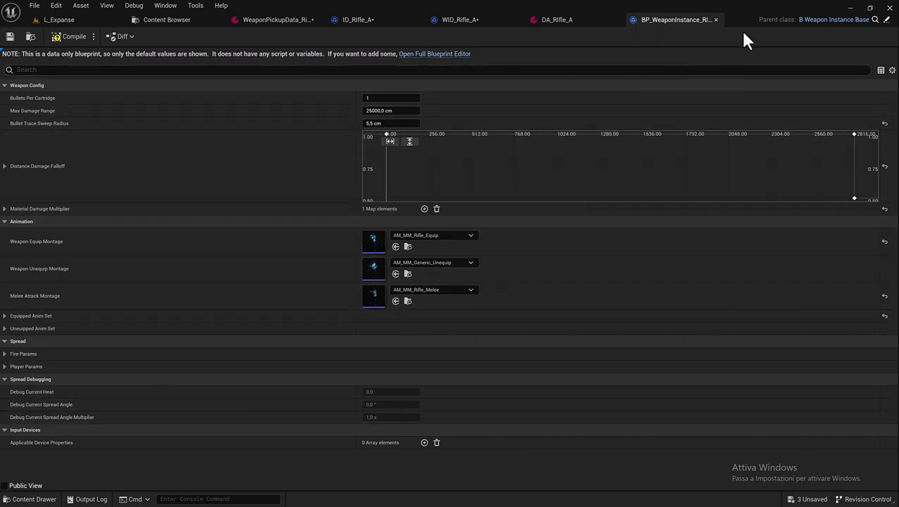
pyautogui.click(716, 20)
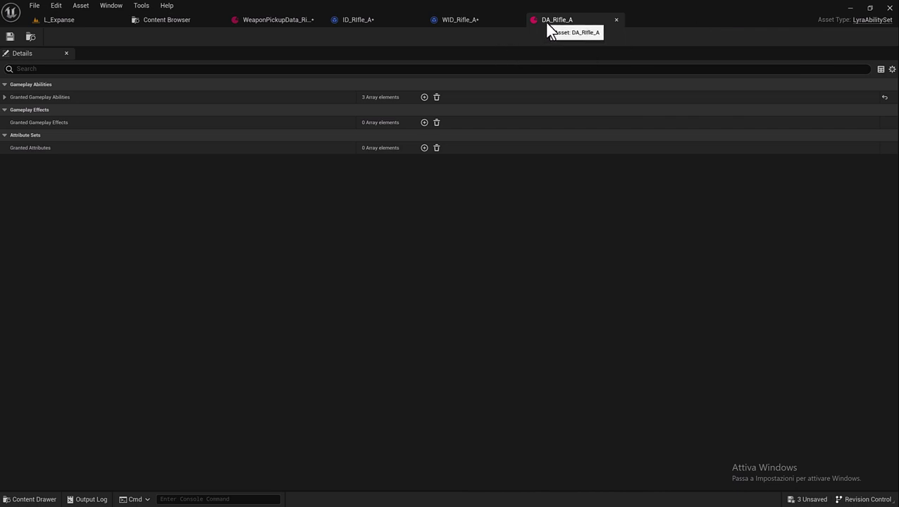
# Expand the Granted Gameplay Abilities list and its Index 0–2 entries in DA_Rifle_A
pyautogui.click(4, 96)
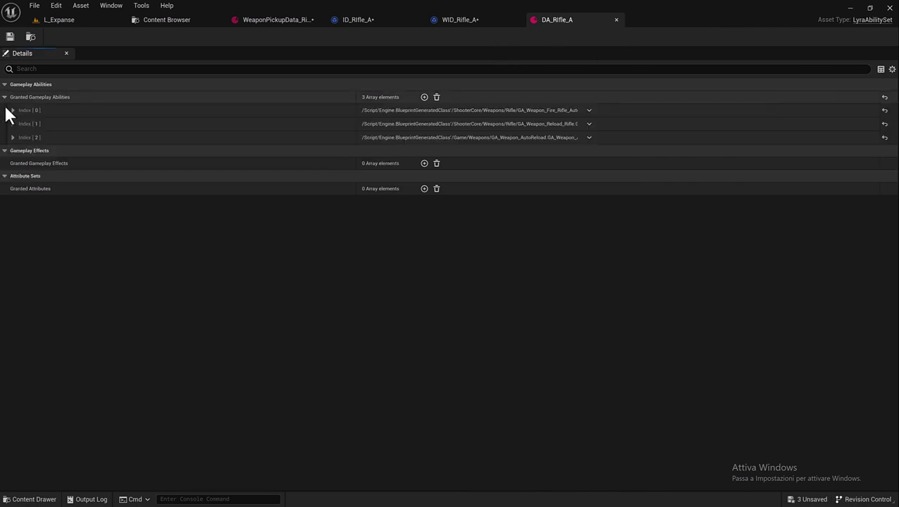
pyautogui.click(4, 150)
pyautogui.click(4, 150)
pyautogui.click(5, 175)
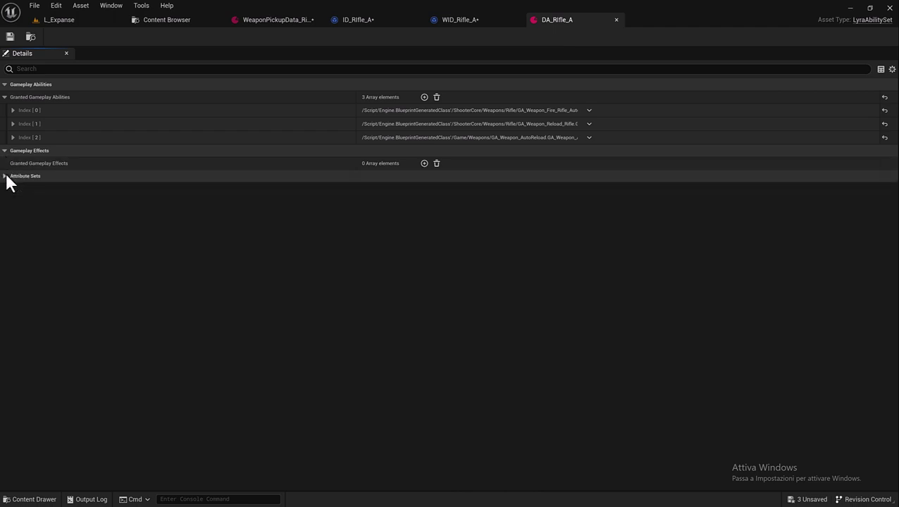
pyautogui.click(6, 177)
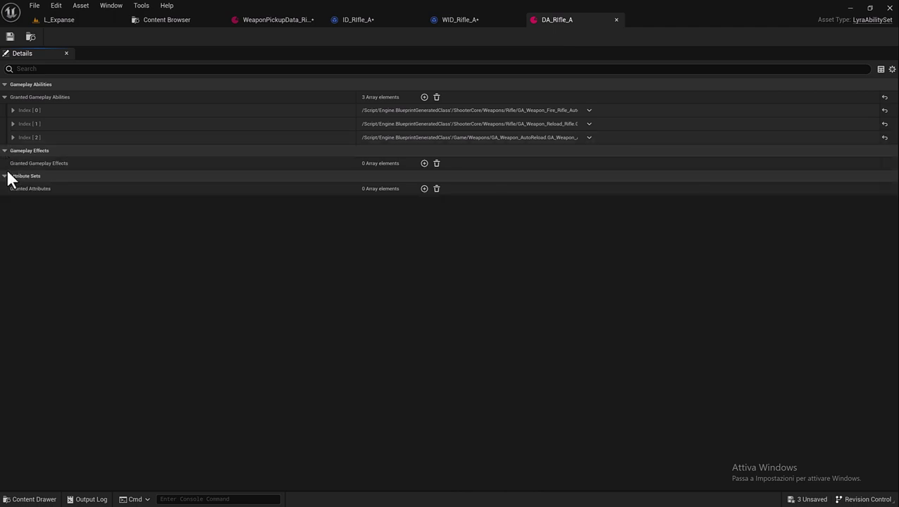
pyautogui.click(12, 111)
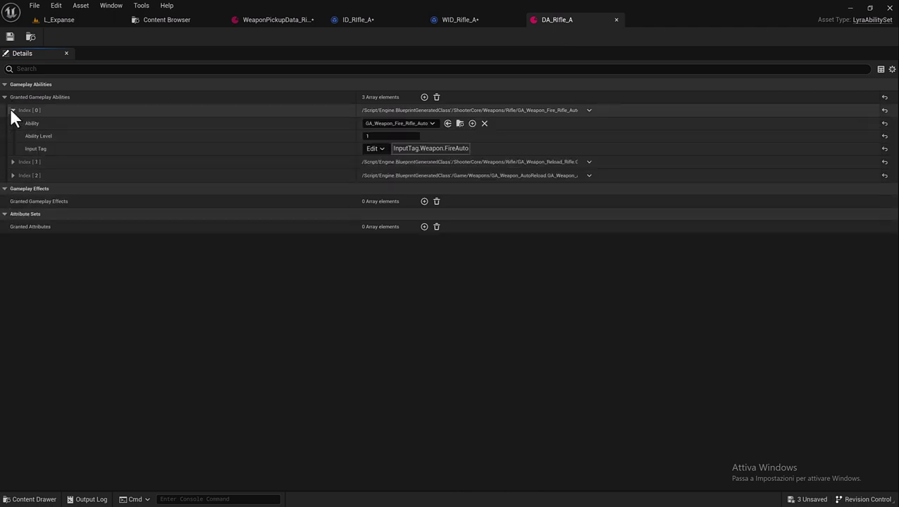
pyautogui.click(12, 162)
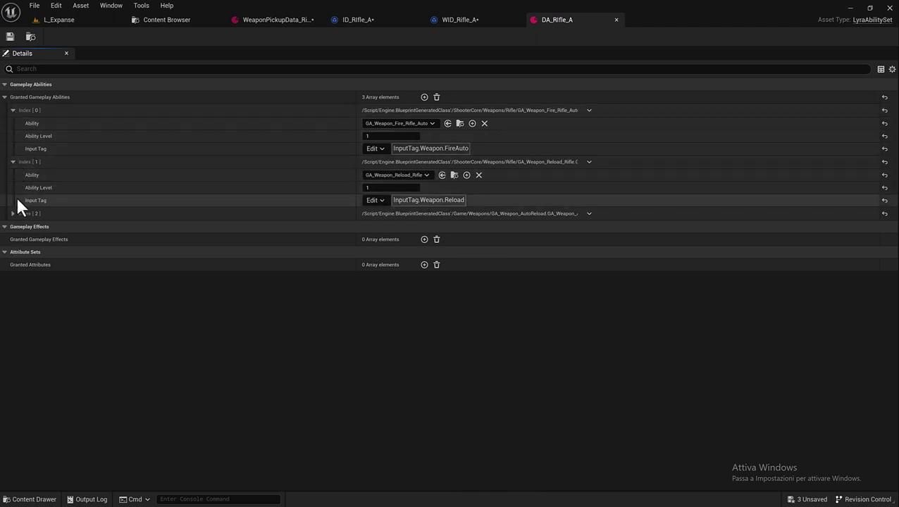
pyautogui.click(13, 214)
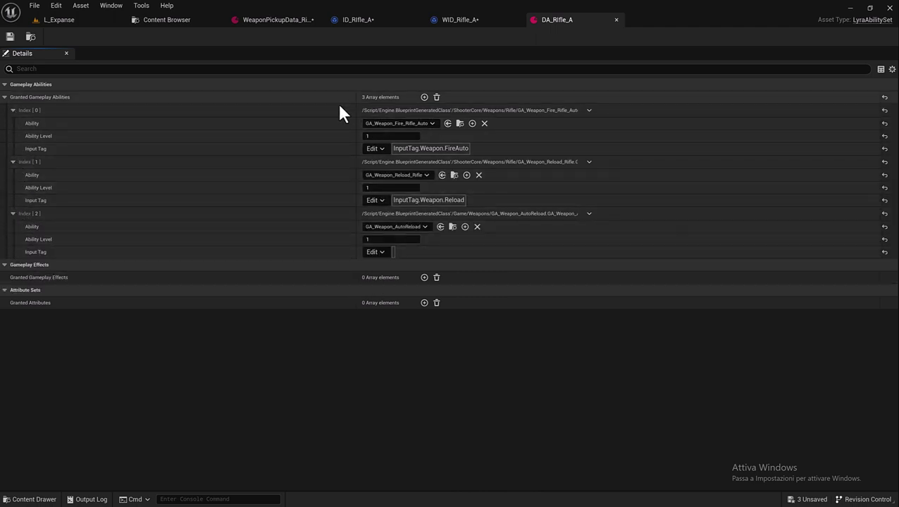
# Set Index 0 to GA_Weapon_Fire_Auto_Rifle_A and Index 1 to GA_Weapon_Reload_Rifle_A, then save
pyautogui.click(430, 130)
pyautogui.write('Rifle_A')
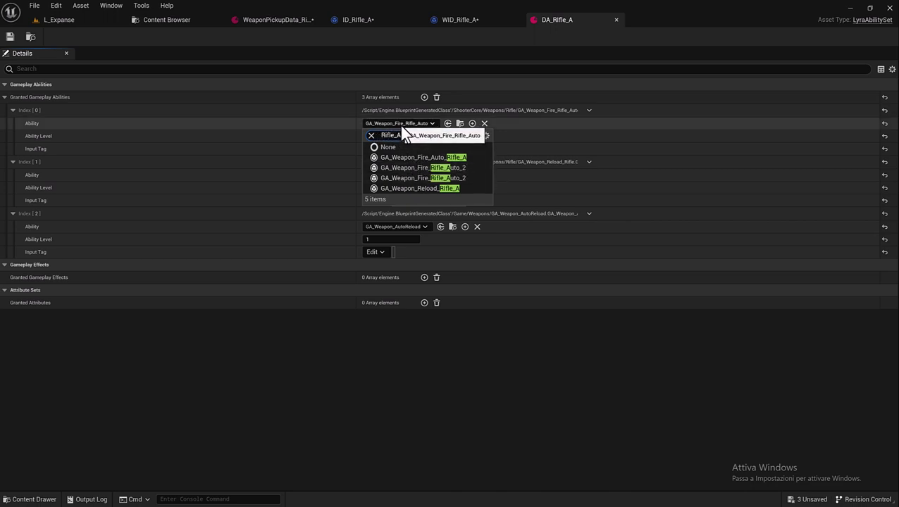
pyautogui.click(461, 157)
pyautogui.click(415, 176)
pyautogui.write('Rifle_A')
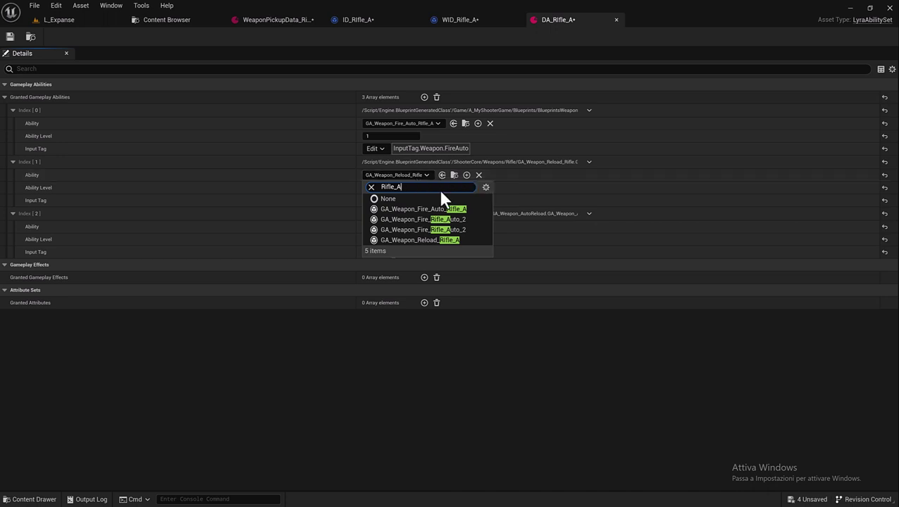
pyautogui.click(426, 241)
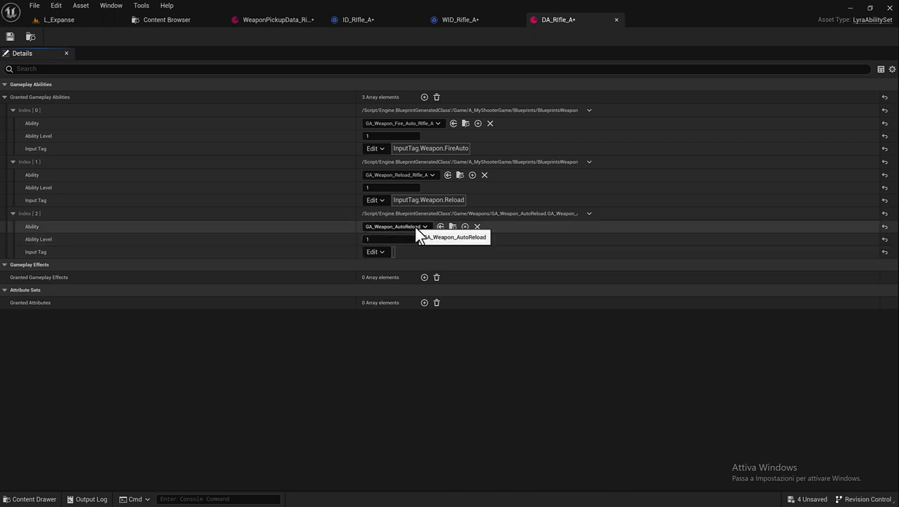
pyautogui.click(416, 228)
pyautogui.write('Rifle_A')
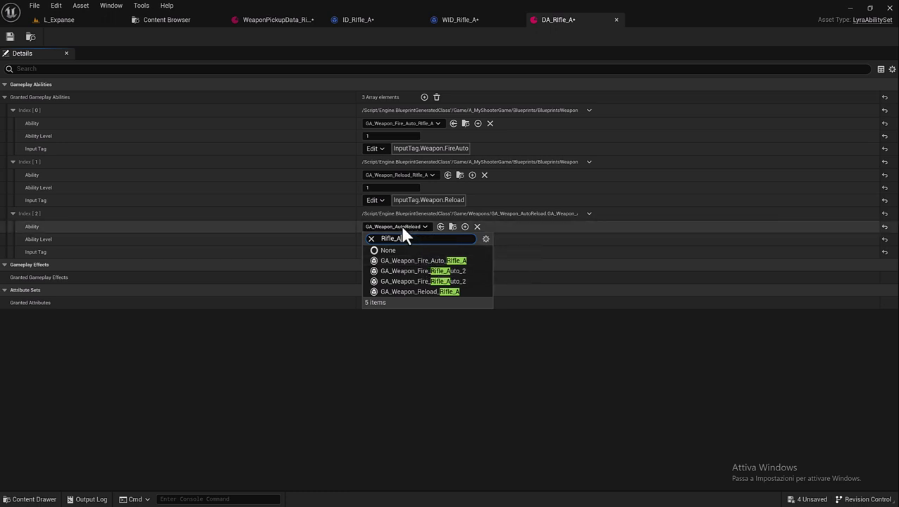
pyautogui.click(414, 363)
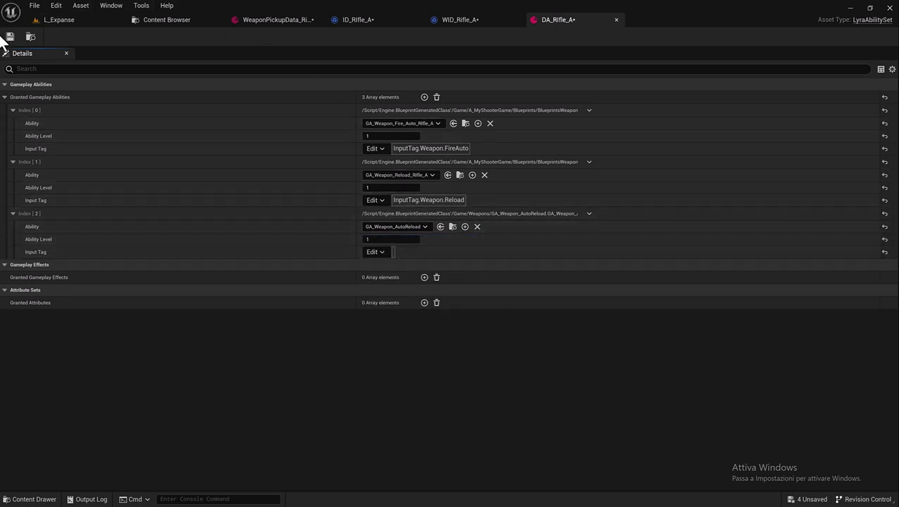
pyautogui.click(167, 19)
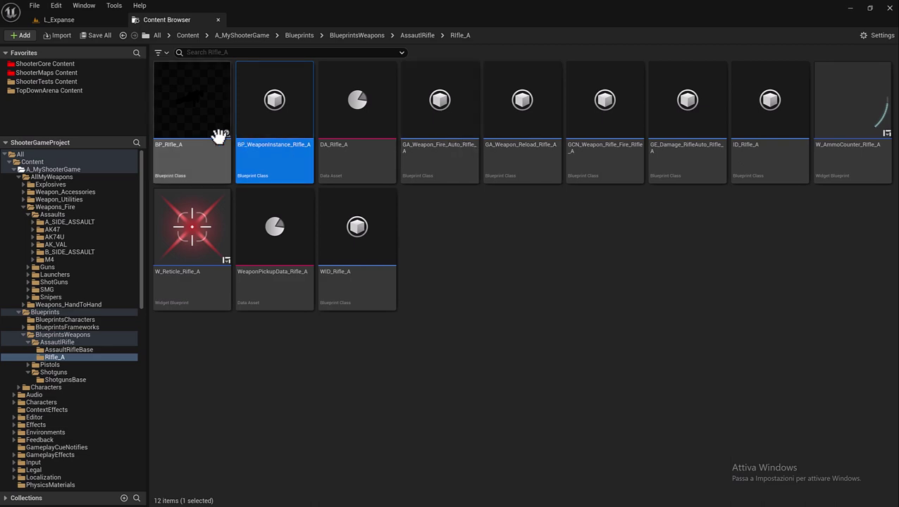
# Open BP_Rifle_A and dock its editor tab beside the Content Browser
pyautogui.doubleClick(179, 144)
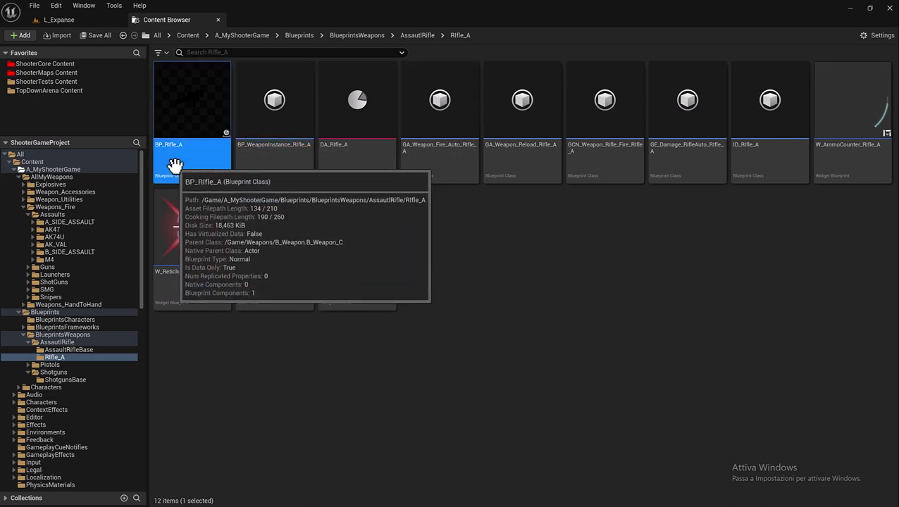
pyautogui.moveTo(81, 79); pyautogui.dragTo(255, 31)
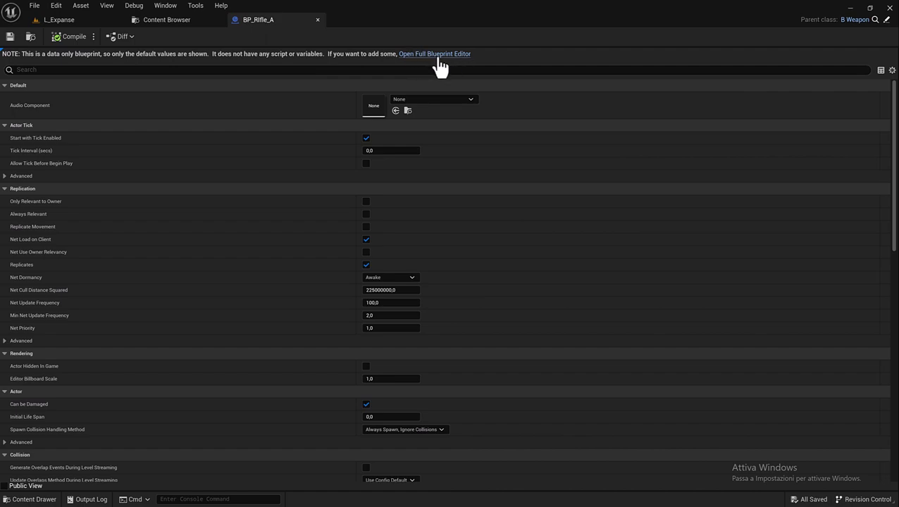
# Switch BP_Rifle_A to the full Blueprint editor and preview its SkeletalMesh component in the viewport
pyautogui.click(432, 55)
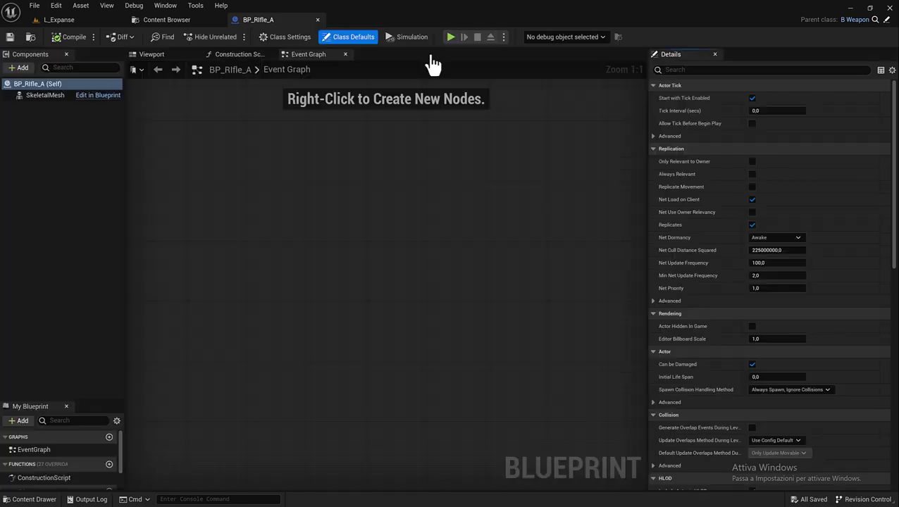
pyautogui.click(39, 97)
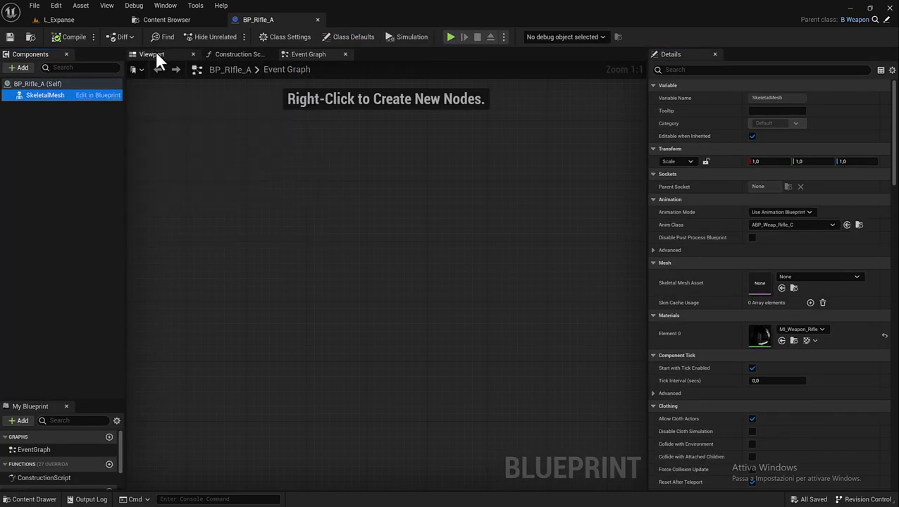
pyautogui.click(156, 57)
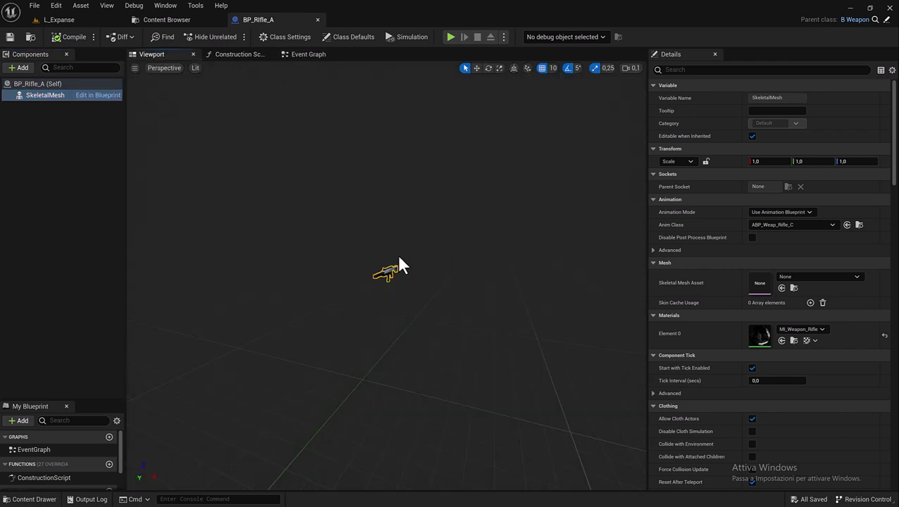
pyautogui.scroll(5, 400, 259)
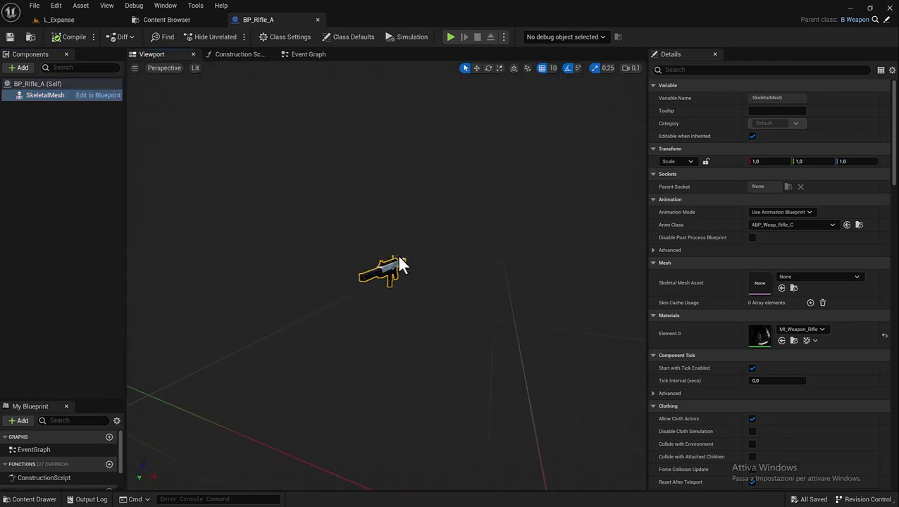
pyautogui.keyDown('alt'); pyautogui.moveTo(399, 266); pyautogui.dragTo(390, 261); pyautogui.keyUp('alt')
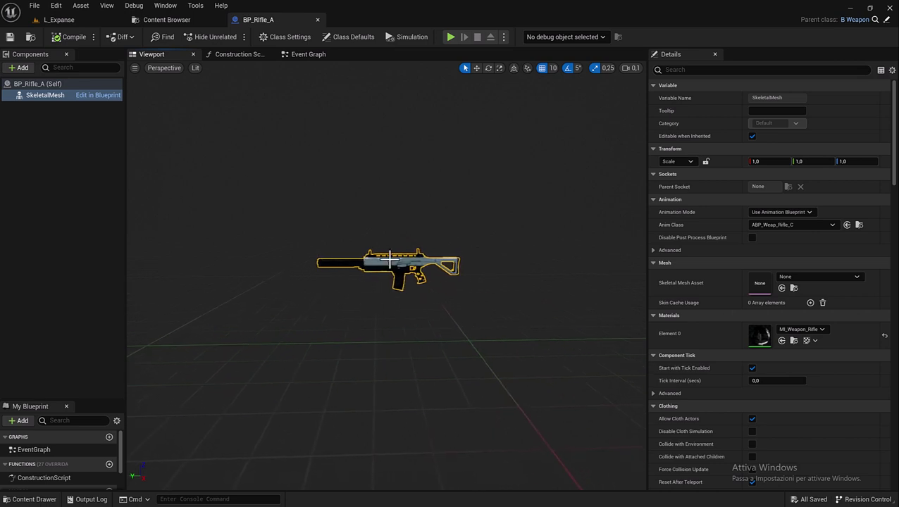
# Set the Skeletal Mesh Asset to Assault_Rifle_A with material M_AssaultRifle_01, then compile, save and close
pyautogui.click(832, 282)
pyautogui.write('Rifle_A')
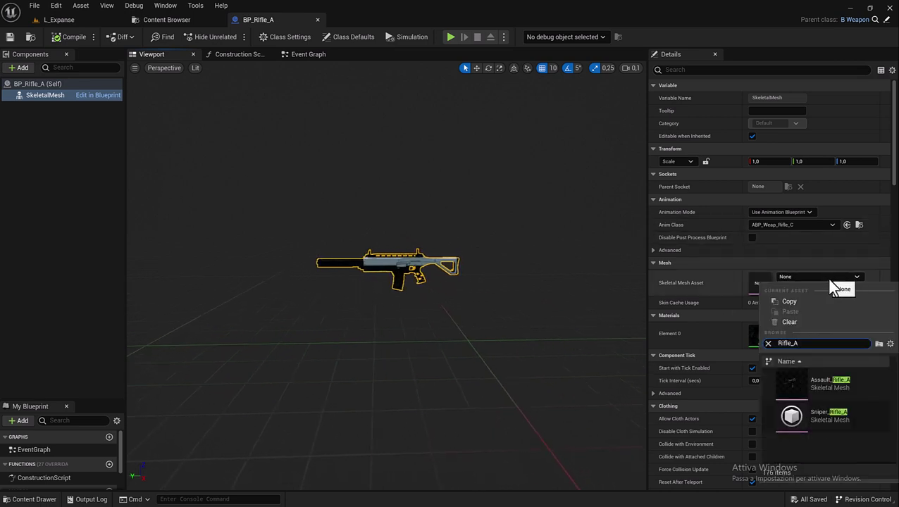
pyautogui.click(824, 379)
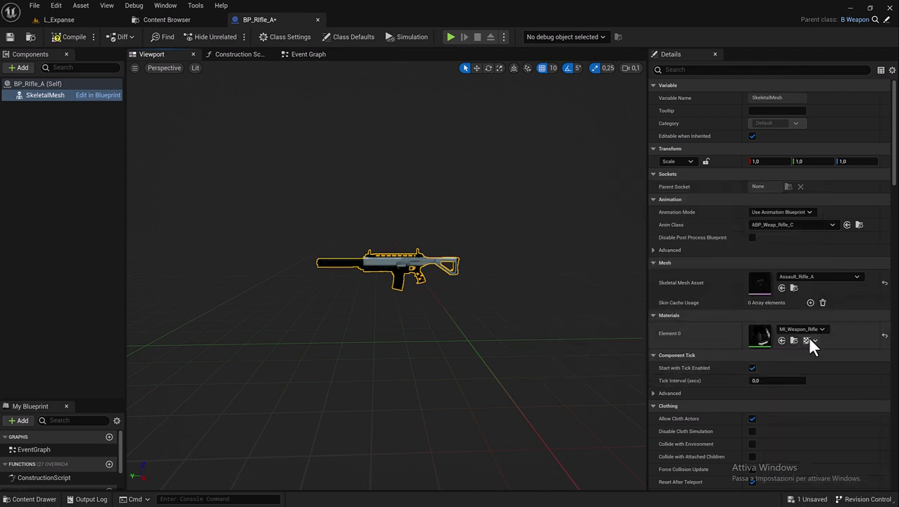
pyautogui.click(885, 337)
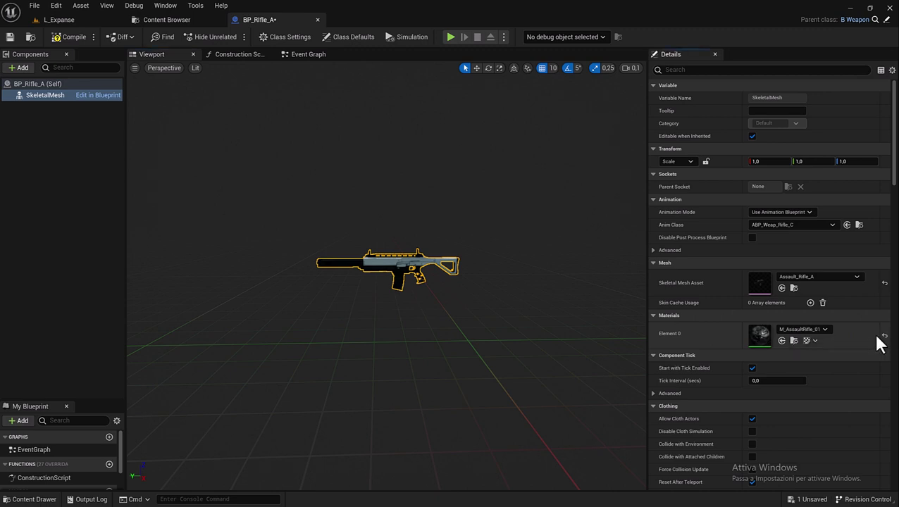
pyautogui.click(60, 41)
pyautogui.click(17, 37)
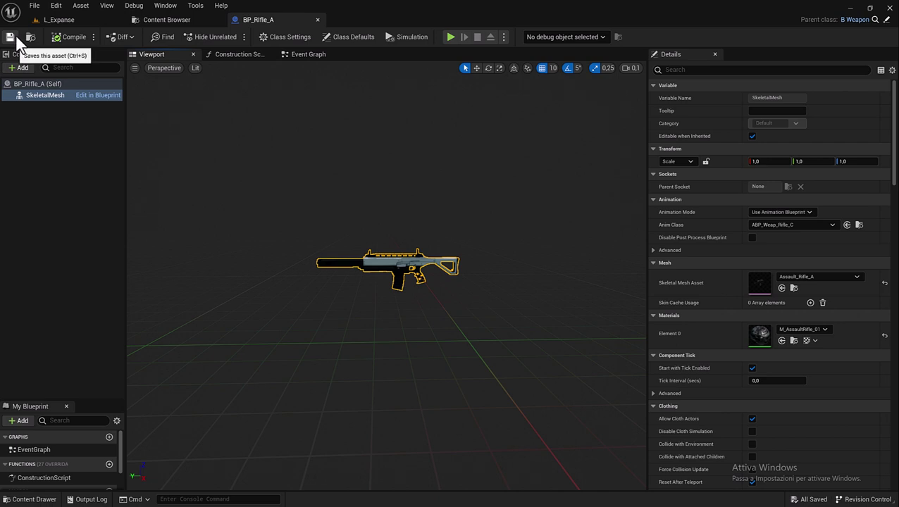
pyautogui.click(318, 20)
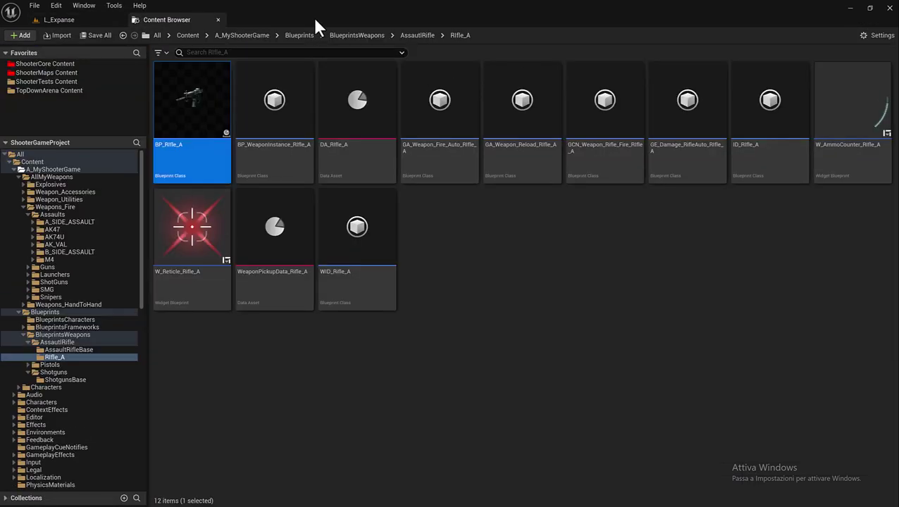
# Reopen BP_Rifle_A, orbit the rifle in its Viewport, then return to the L_Expanse level
pyautogui.doubleClick(196, 107)
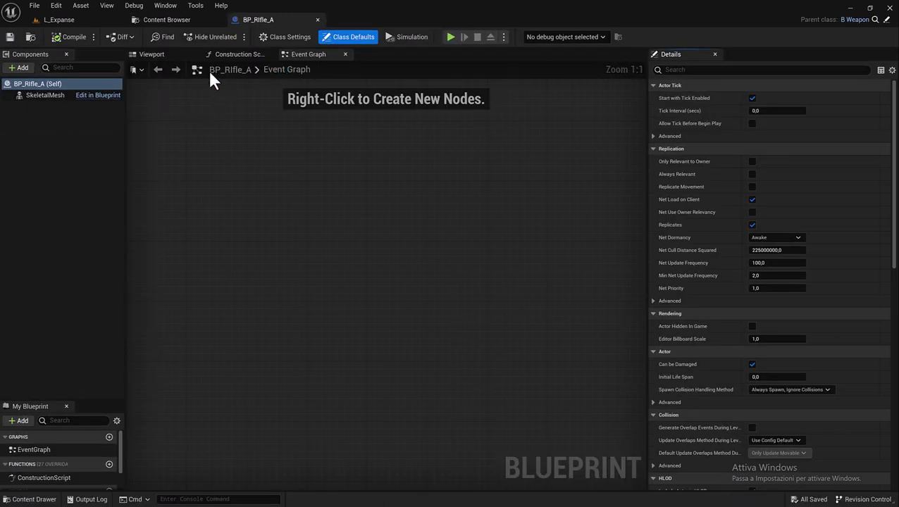
pyautogui.click(157, 57)
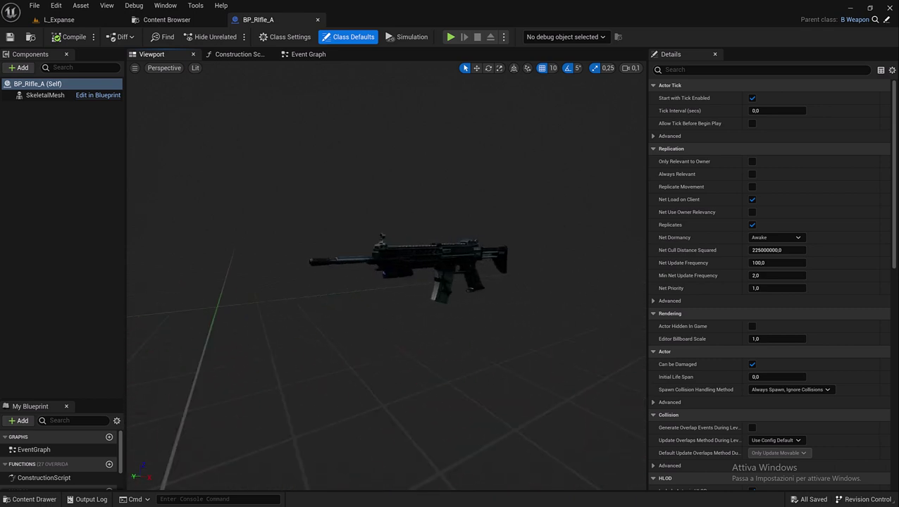
pyautogui.moveTo(334, 219); pyautogui.dragTo(380, 222)
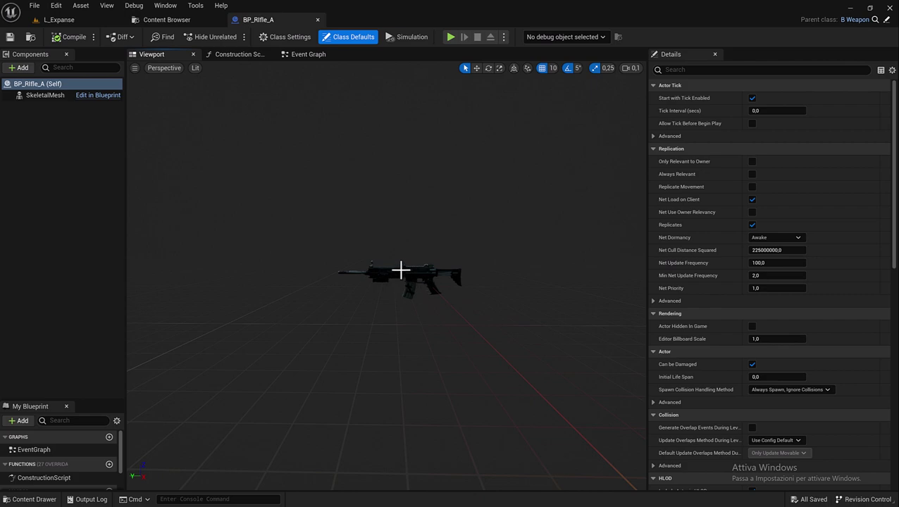
pyautogui.click(78, 22)
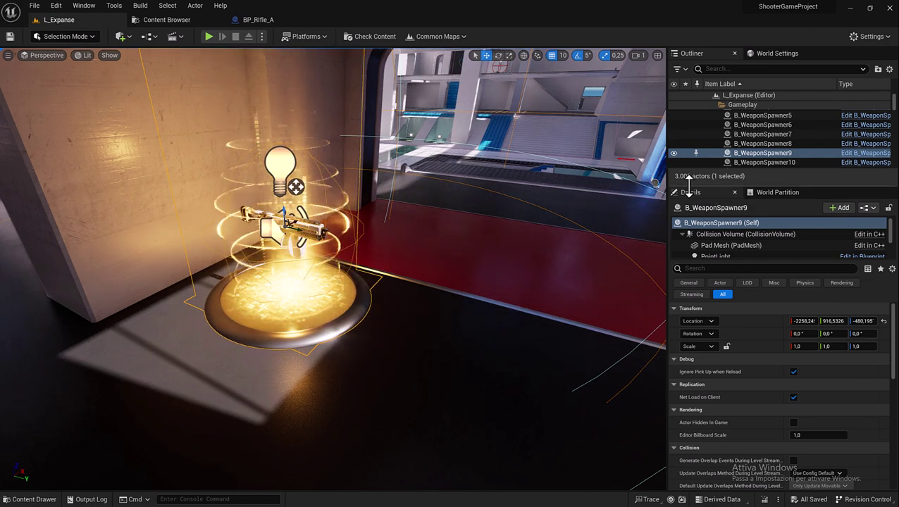
# Enlarge the Details panel and expand B_WeaponSpawner9's WeaponPickup settings
pyautogui.moveTo(695, 200); pyautogui.dragTo(696, 127)
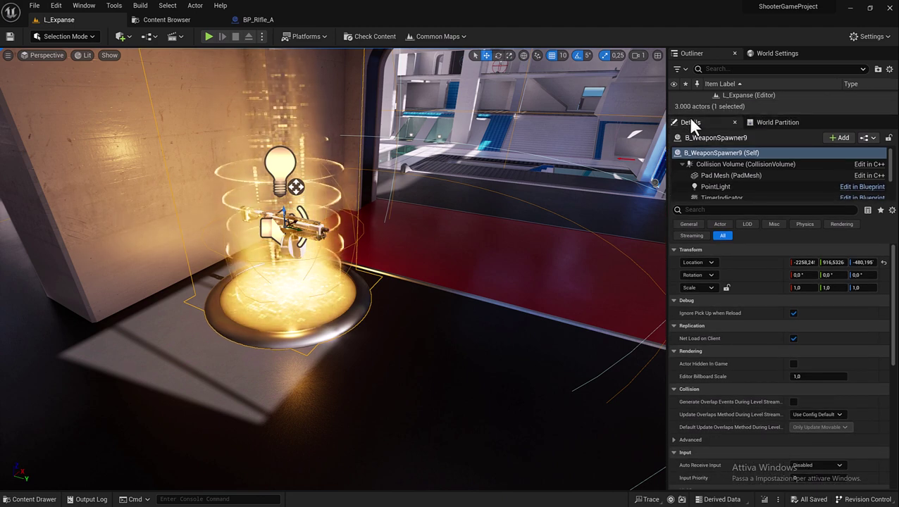
pyautogui.scroll(-2, 741, 353)
pyautogui.scroll(-2, 740, 359)
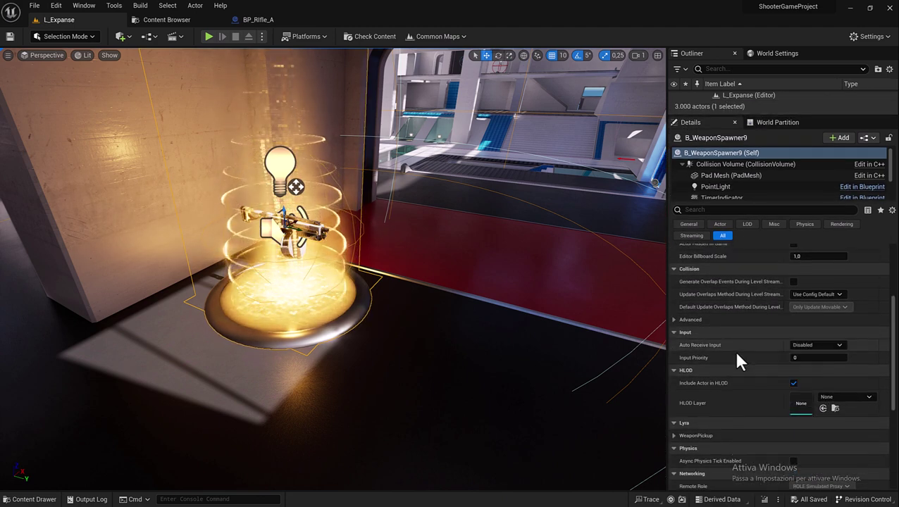
pyautogui.scroll(-1, 735, 346)
pyautogui.scroll(1, 730, 331)
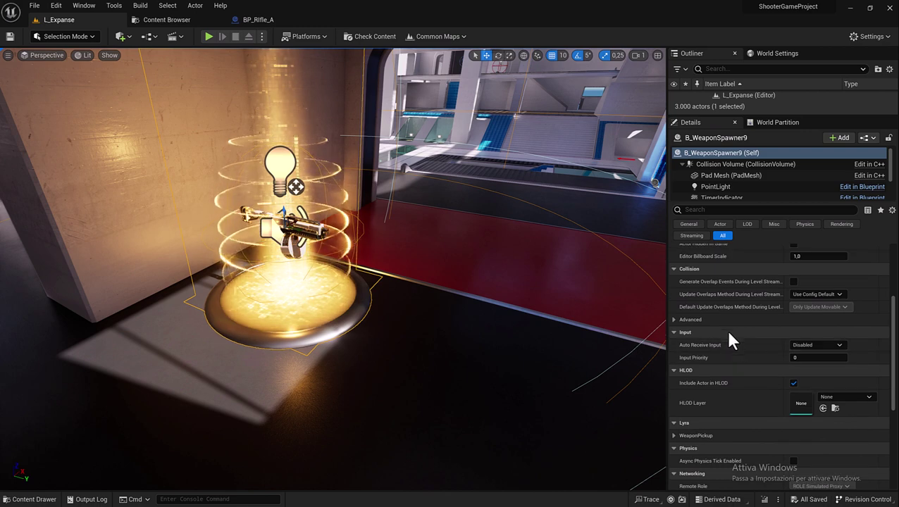
pyautogui.scroll(1, 733, 335)
pyautogui.scroll(2, 727, 345)
pyautogui.scroll(-2, 719, 338)
pyautogui.scroll(-2, 719, 338)
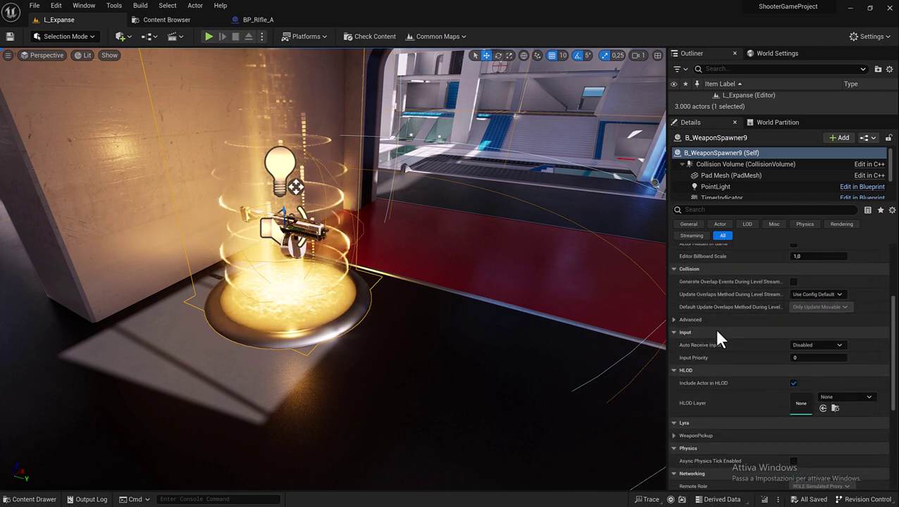
pyautogui.scroll(-2, 724, 331)
pyautogui.scroll(-1, 720, 322)
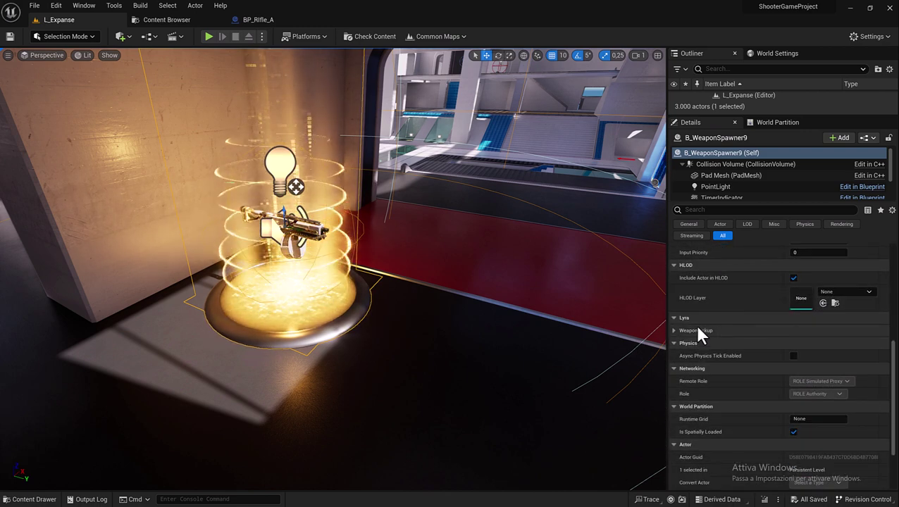
pyautogui.click(673, 331)
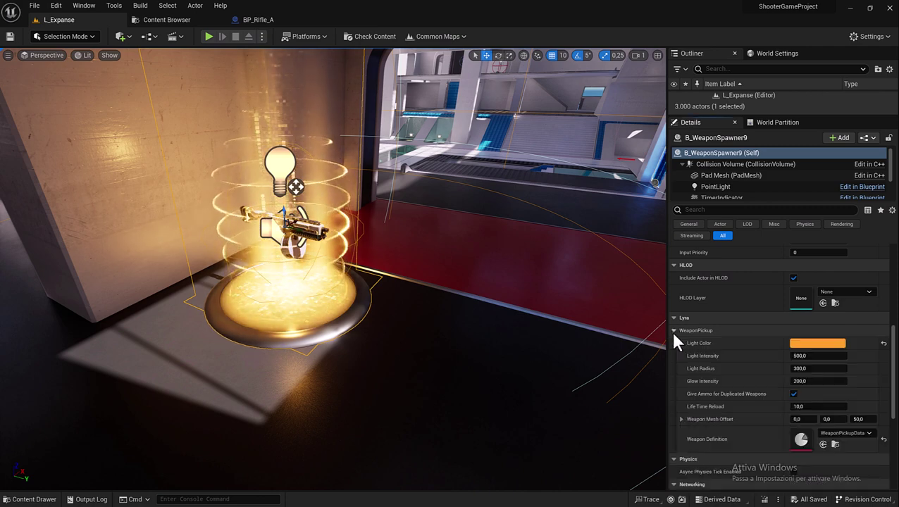
pyautogui.scroll(-2, 689, 343)
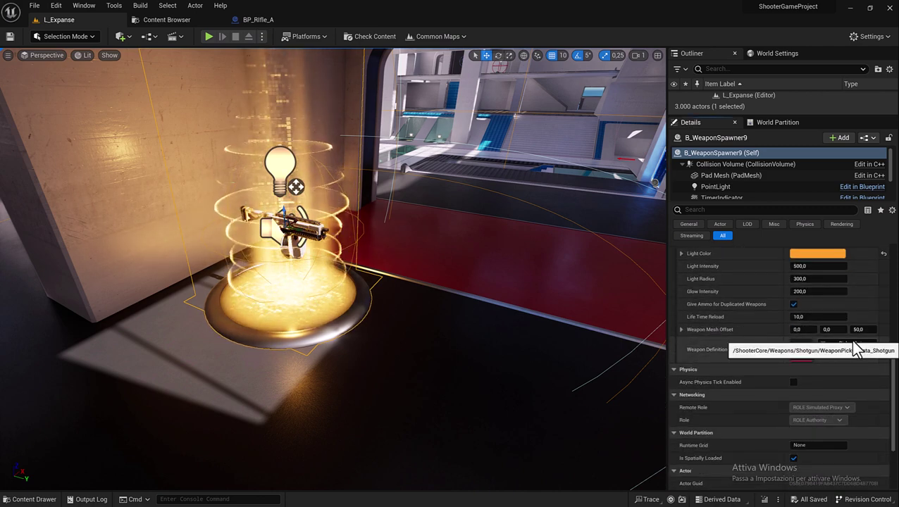
# Choose WeaponPickupData_Rifle_A as the Weapon Definition, save the level and start Play
pyautogui.click(849, 344)
pyautogui.write('Rifle_A')
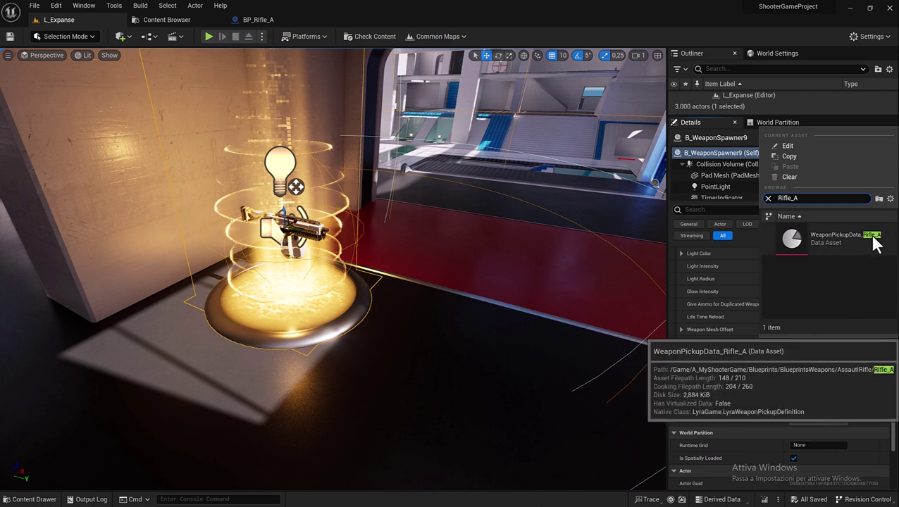
pyautogui.click(839, 243)
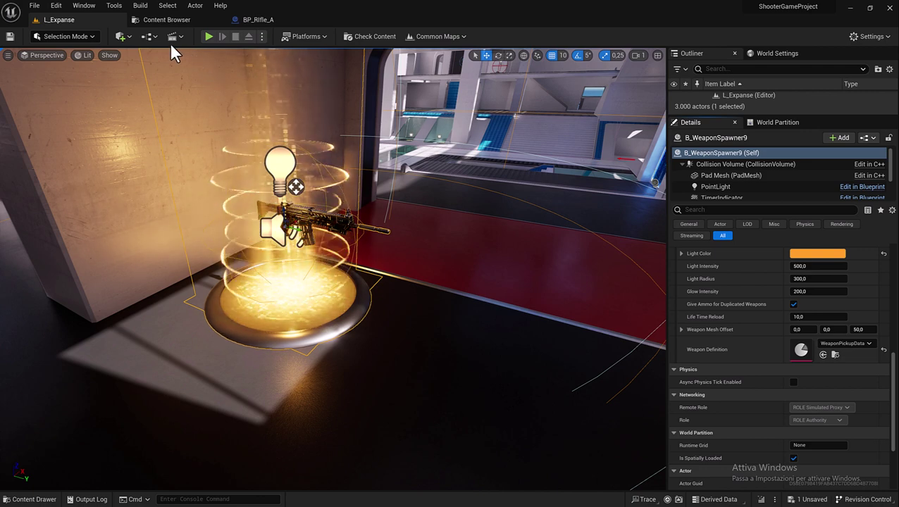
pyautogui.click(10, 40)
pyautogui.hotkey('alt', 'p')
# Walk to the weapon spawner, pick up Rifle_A and fire it continuously at the railing
pyautogui.press('w')
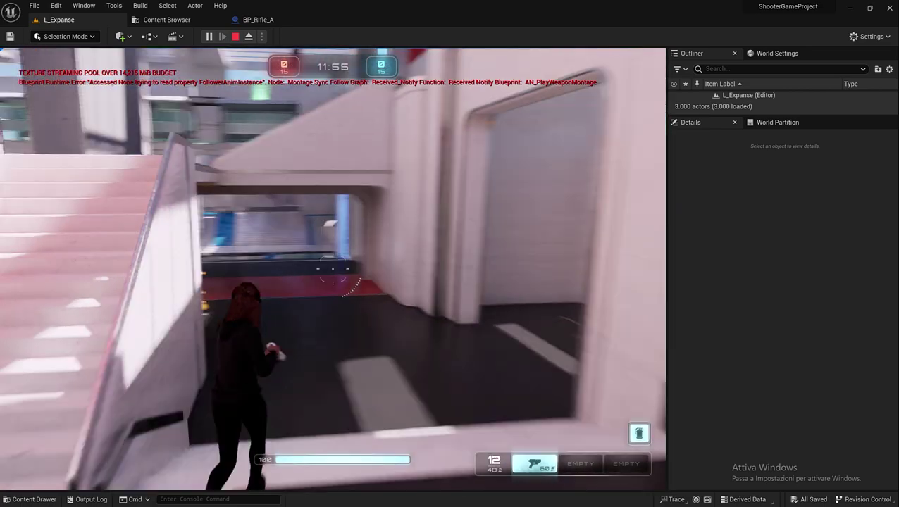
pyautogui.press('w')
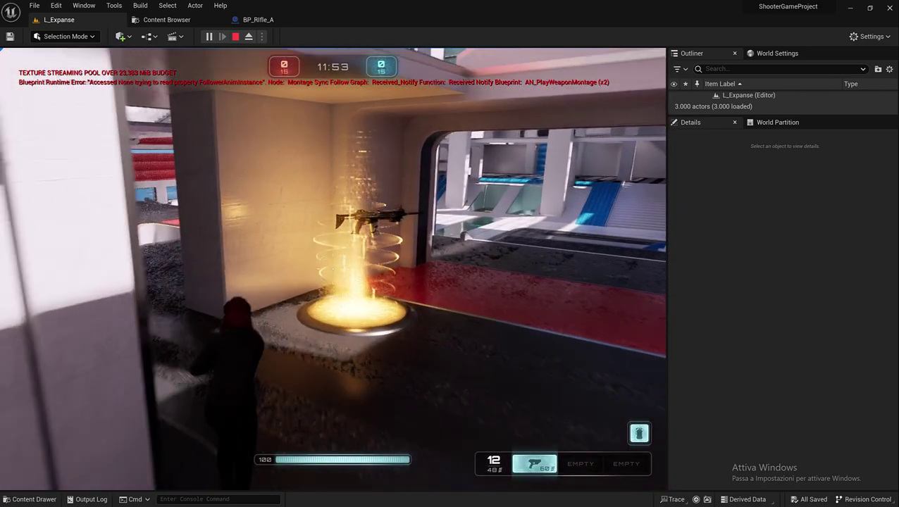
pyautogui.press('w')
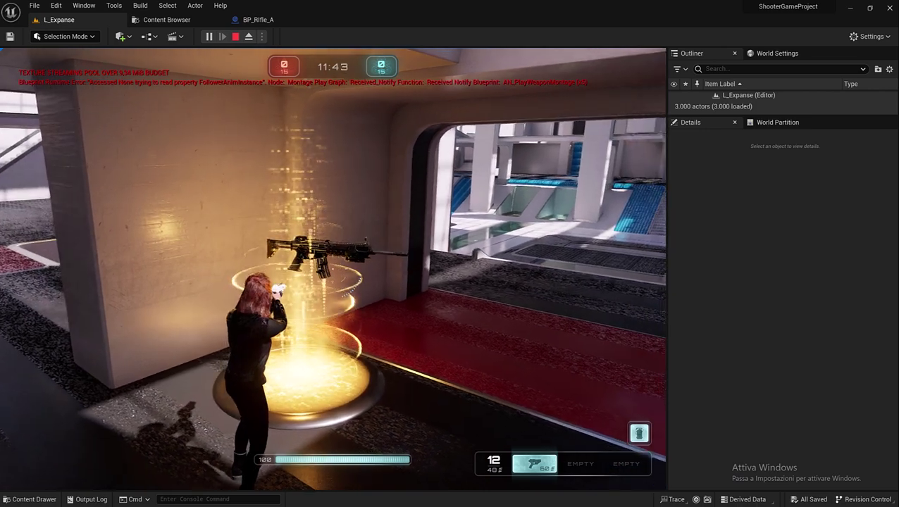
pyautogui.press('w')
pyautogui.press('w')
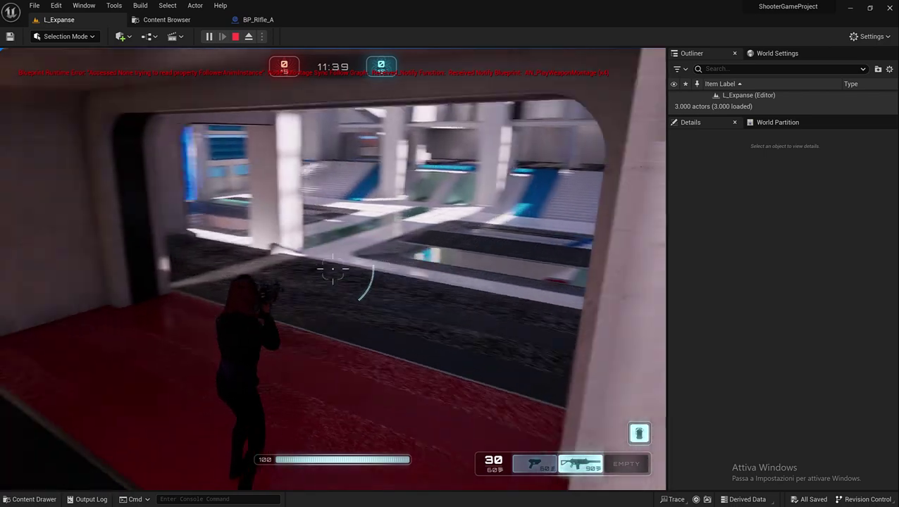
pyautogui.press('w')
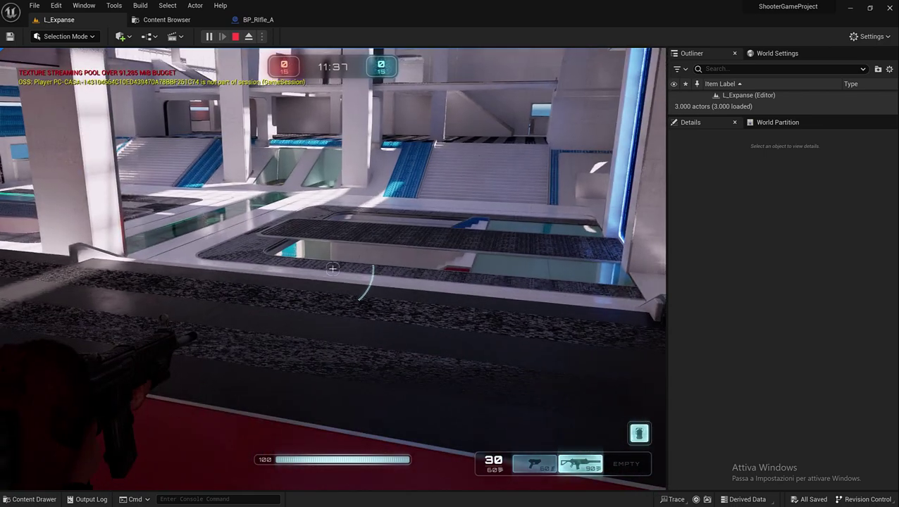
pyautogui.moveTo(332, 269); pyautogui.dragTo(332, 269)
pyautogui.press('w')
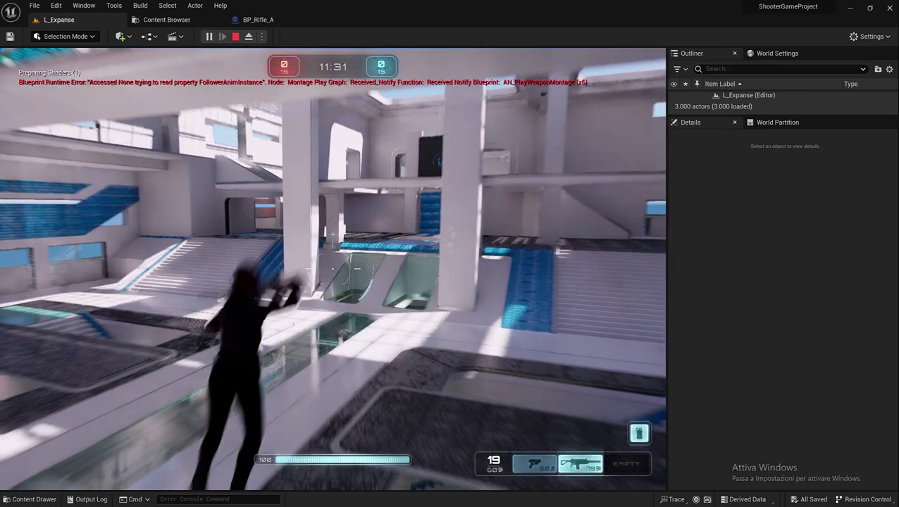
# Run across the glass walkway into the atrium and fire Rifle_A down to 4 rounds
pyautogui.press('w')
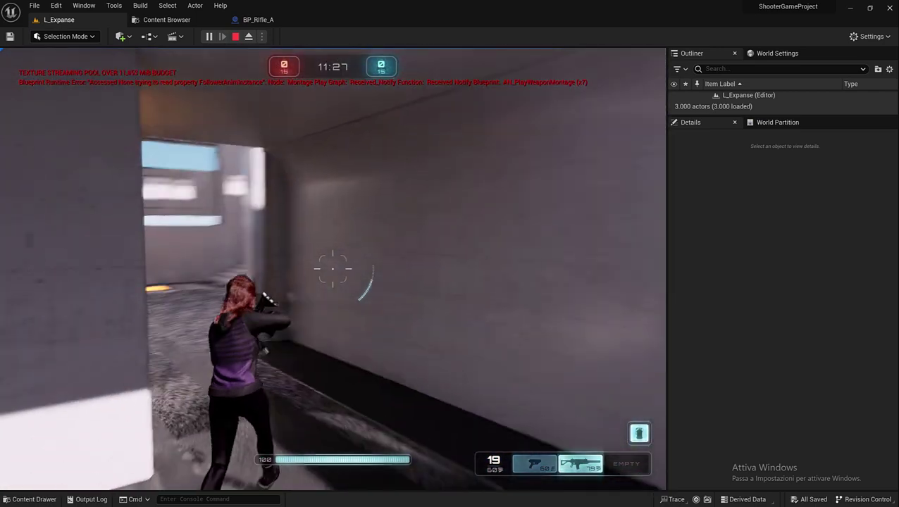
pyautogui.press('w')
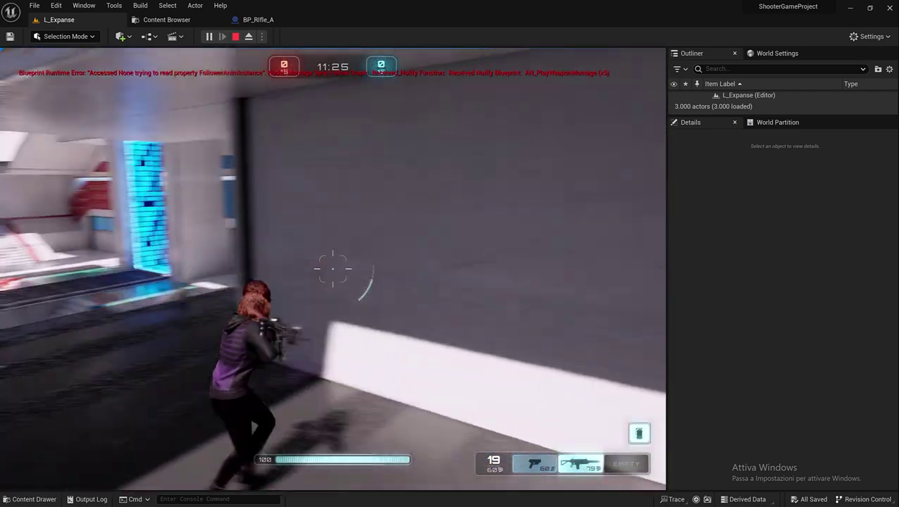
pyautogui.press('w')
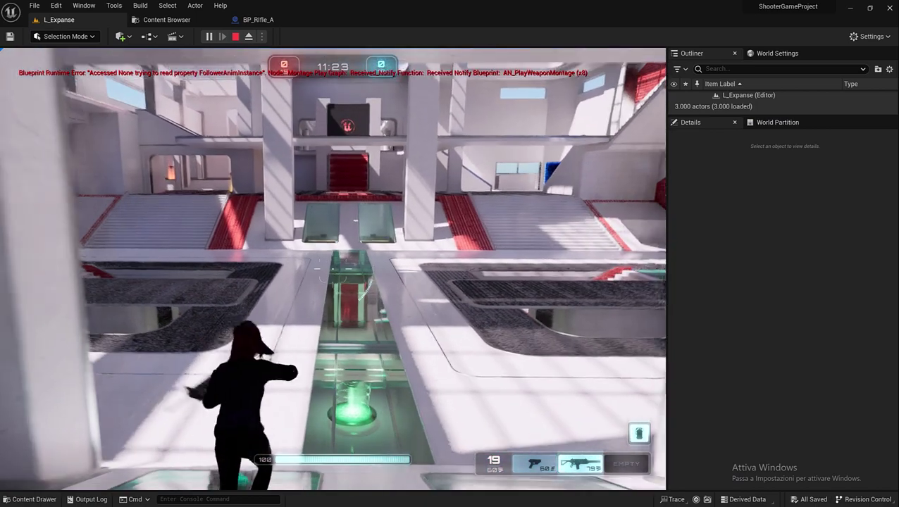
pyautogui.press('w')
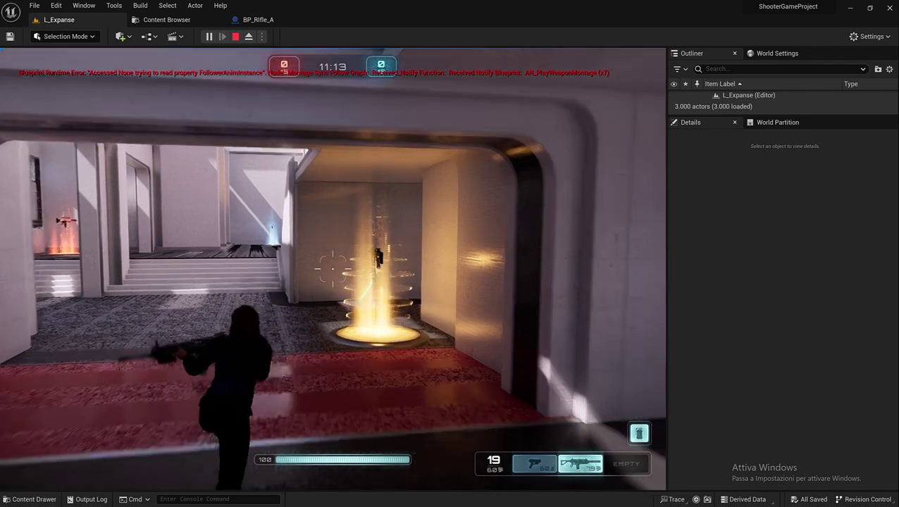
pyautogui.press('w')
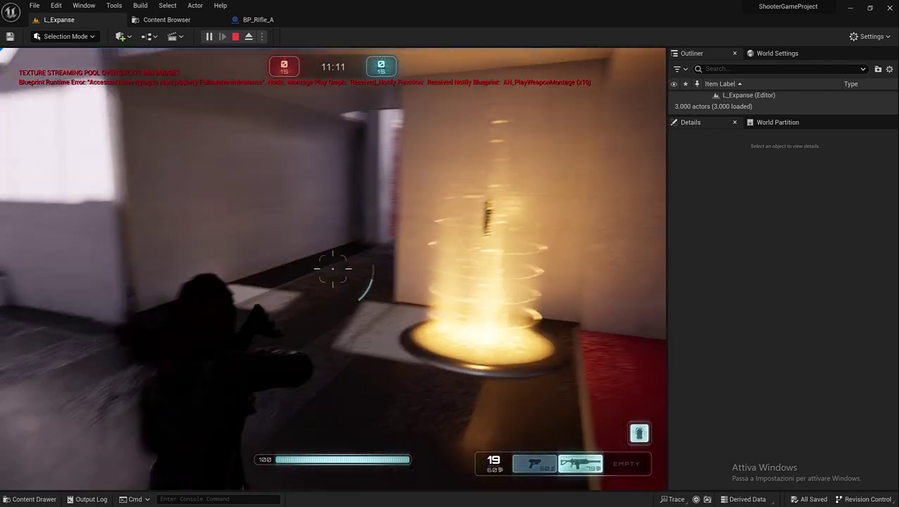
pyautogui.press('w')
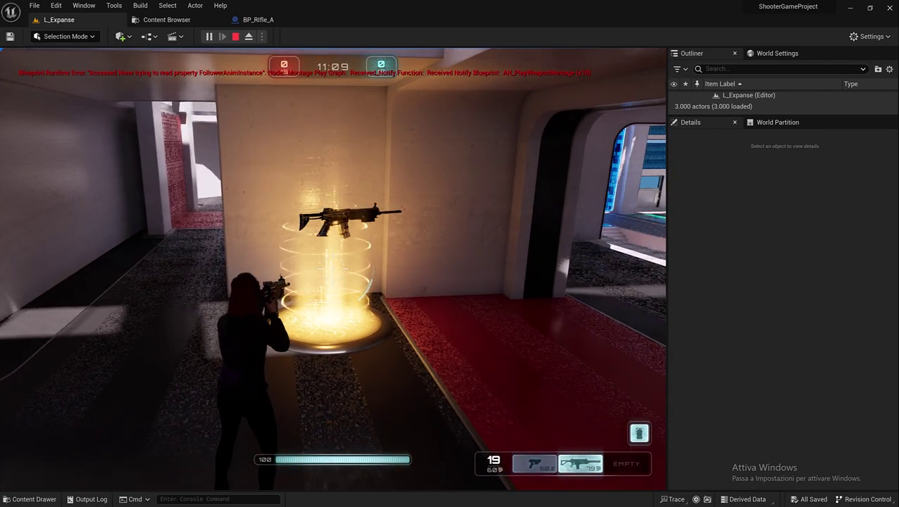
pyautogui.press('w')
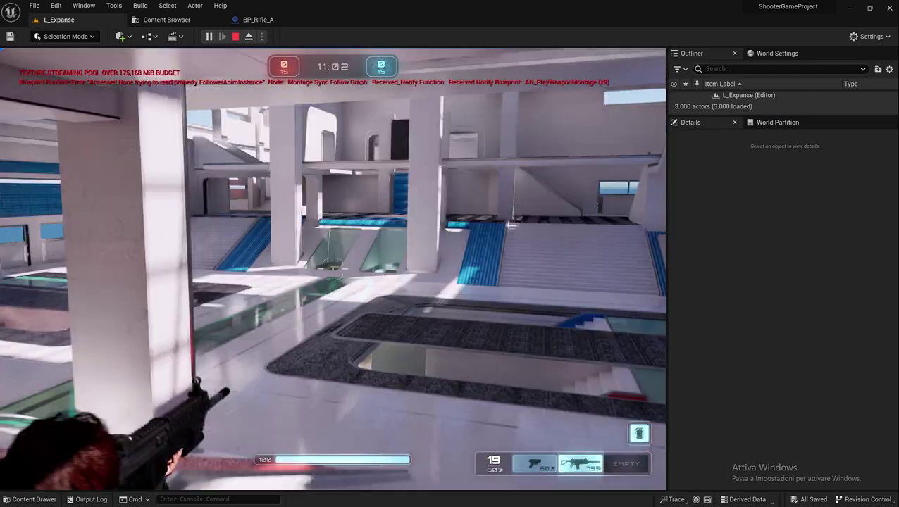
pyautogui.click(333, 269)
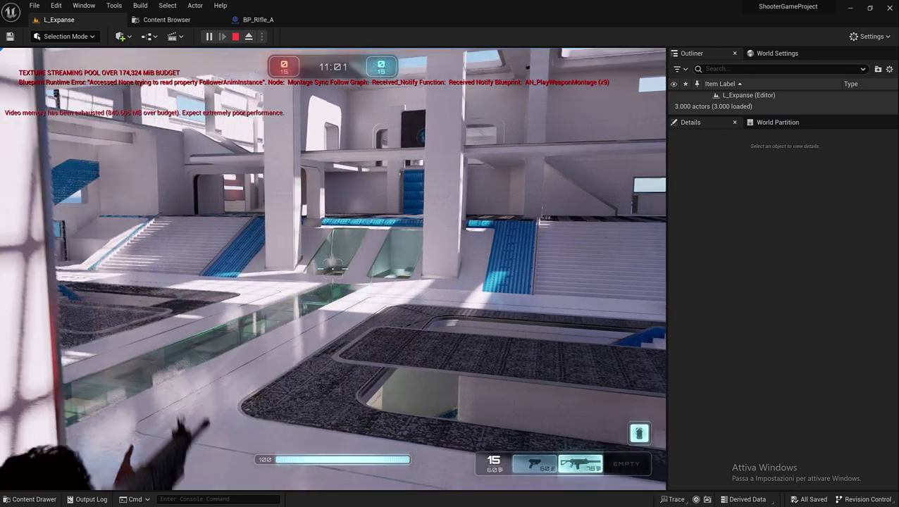
pyautogui.click(333, 268)
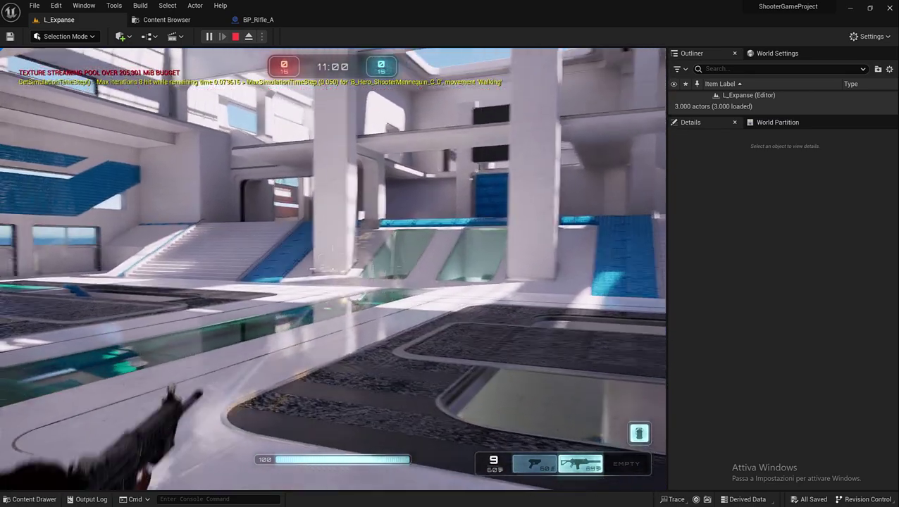
pyautogui.click(333, 268)
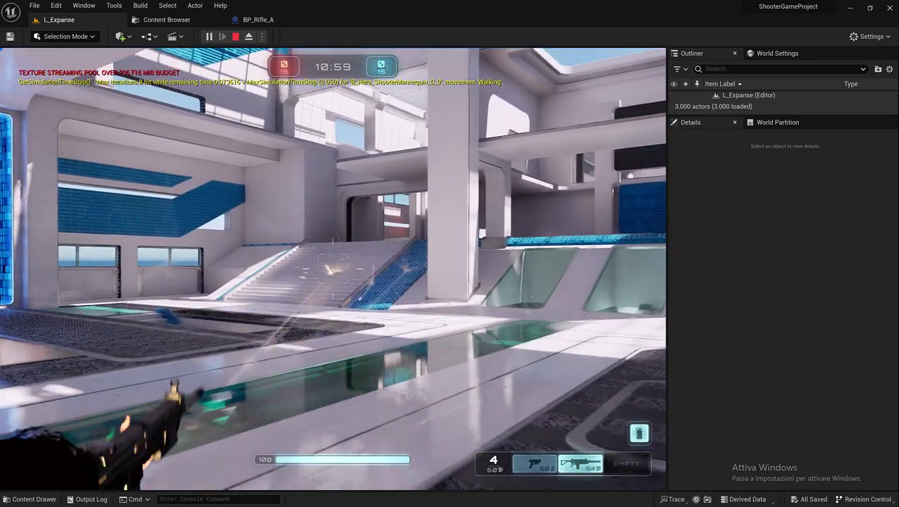